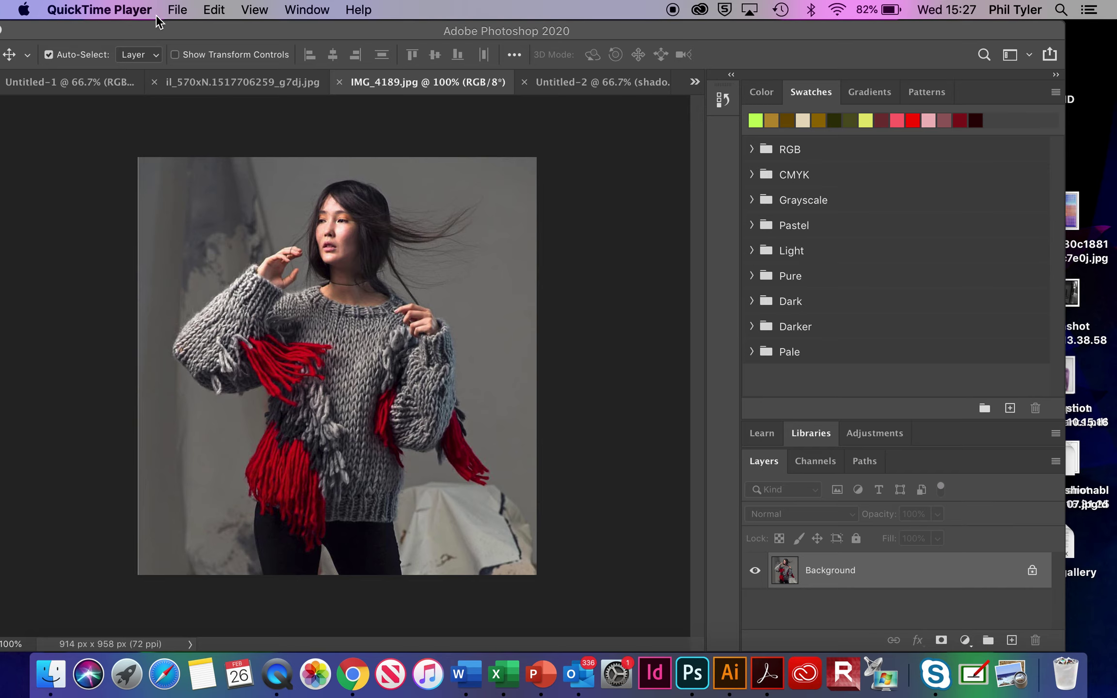
# - Switch from QuickTime back to Photoshop, showing IMG_4189.jpg with its Background layer
pyautogui.click(175, 9)
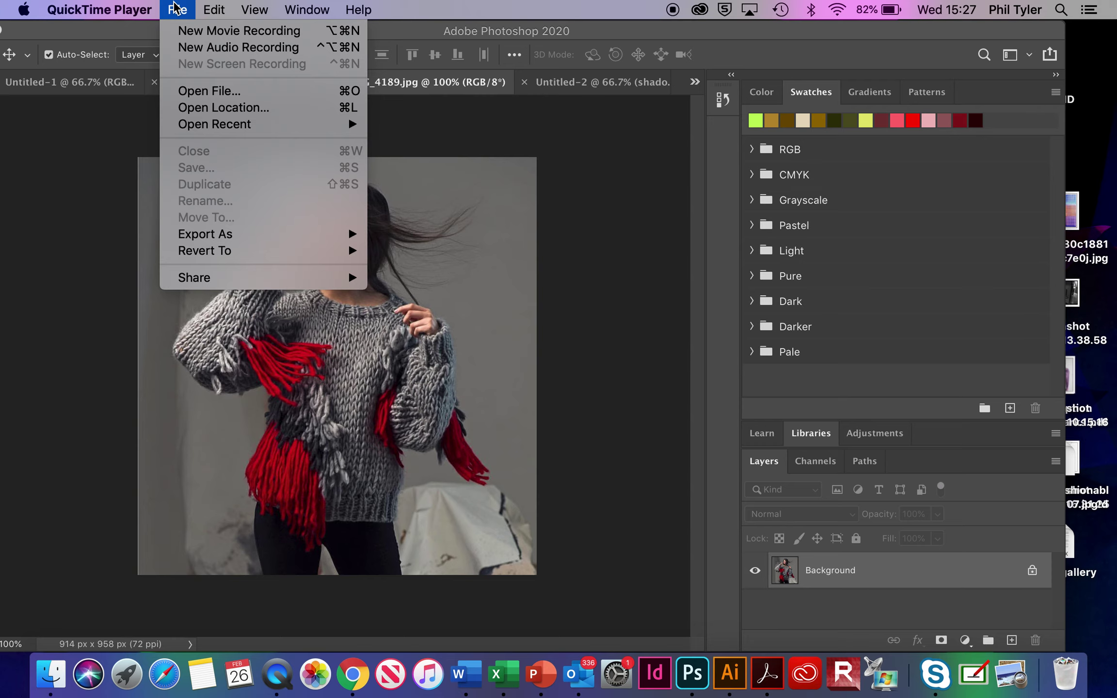
pyautogui.click(142, 141)
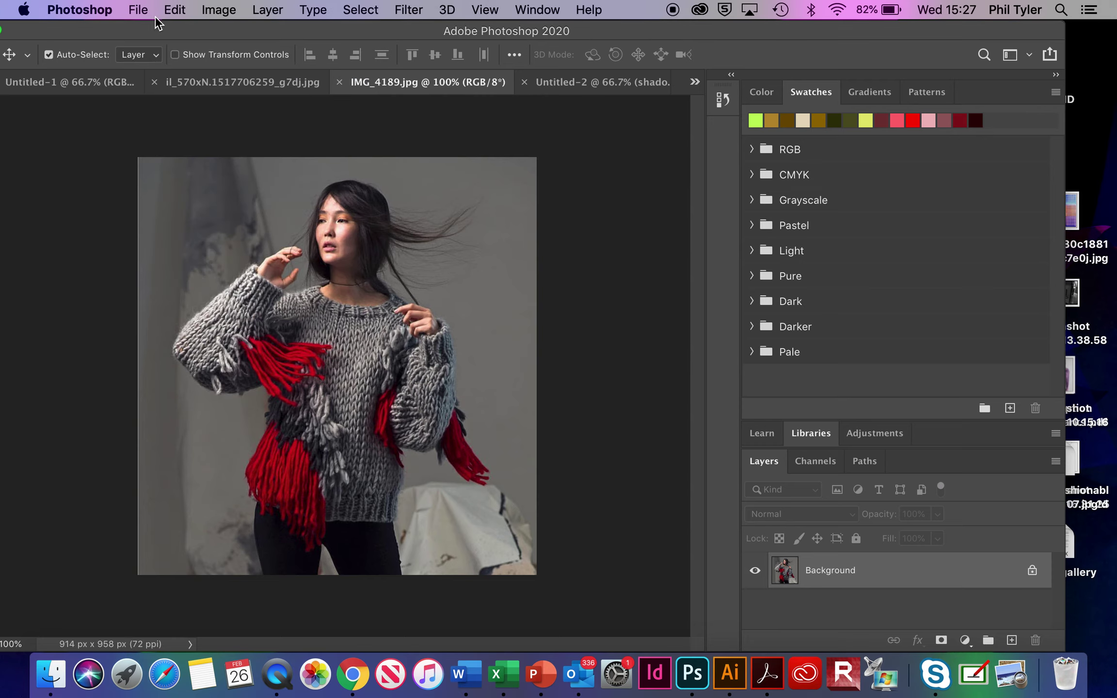
# - Widen the canvas to 64 cm wide in Centimeters, anchored middle-left, adding white space on the right
pyautogui.click(141, 10)
pyautogui.moveTo(206, 11)
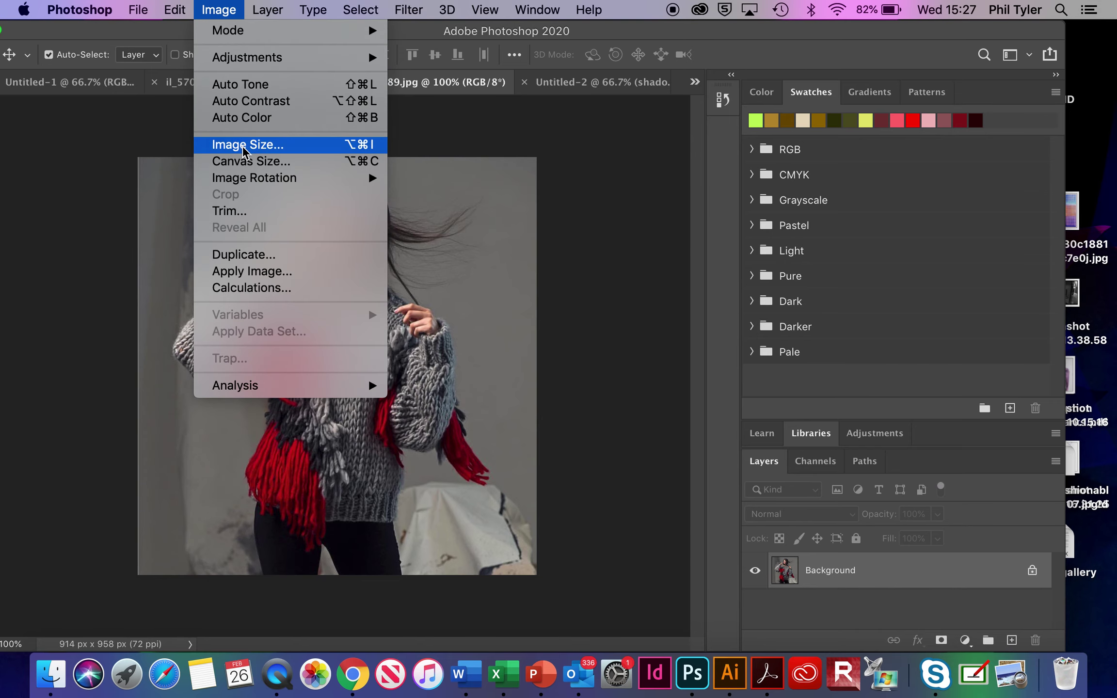
pyautogui.click(247, 164)
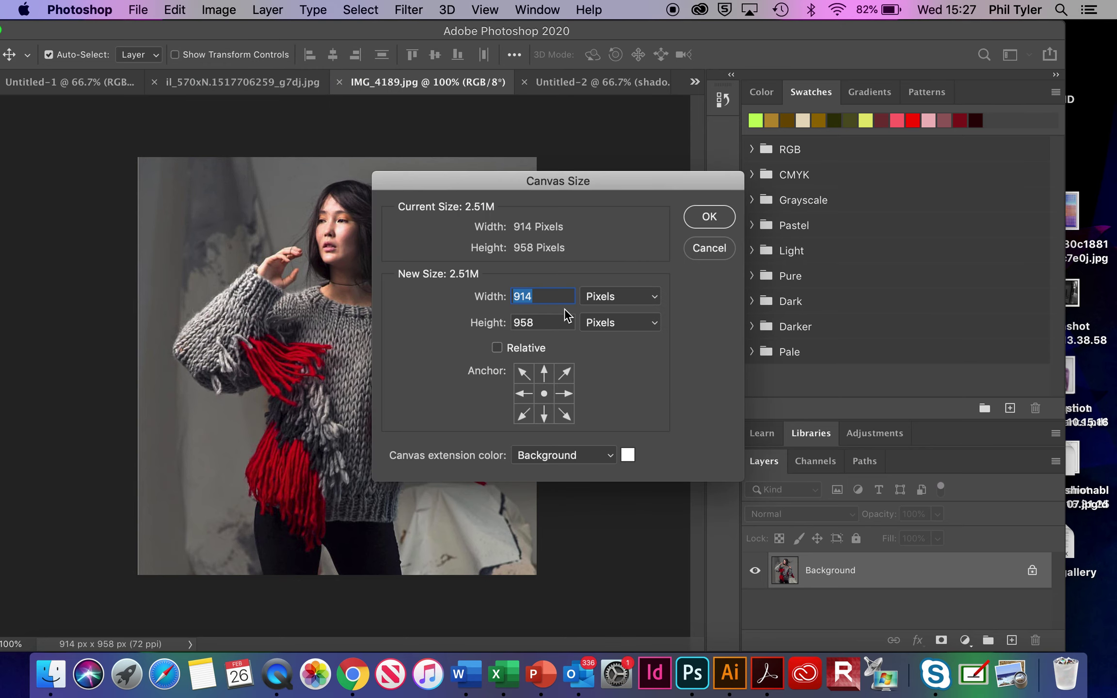
pyautogui.click(523, 393)
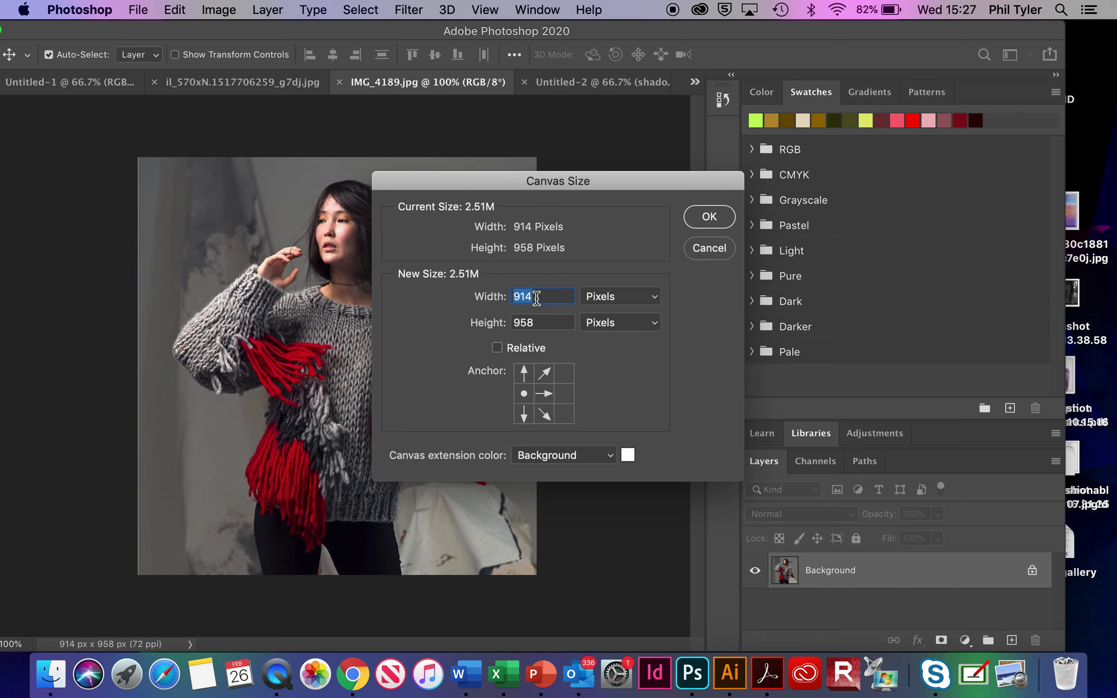
pyautogui.click(655, 297)
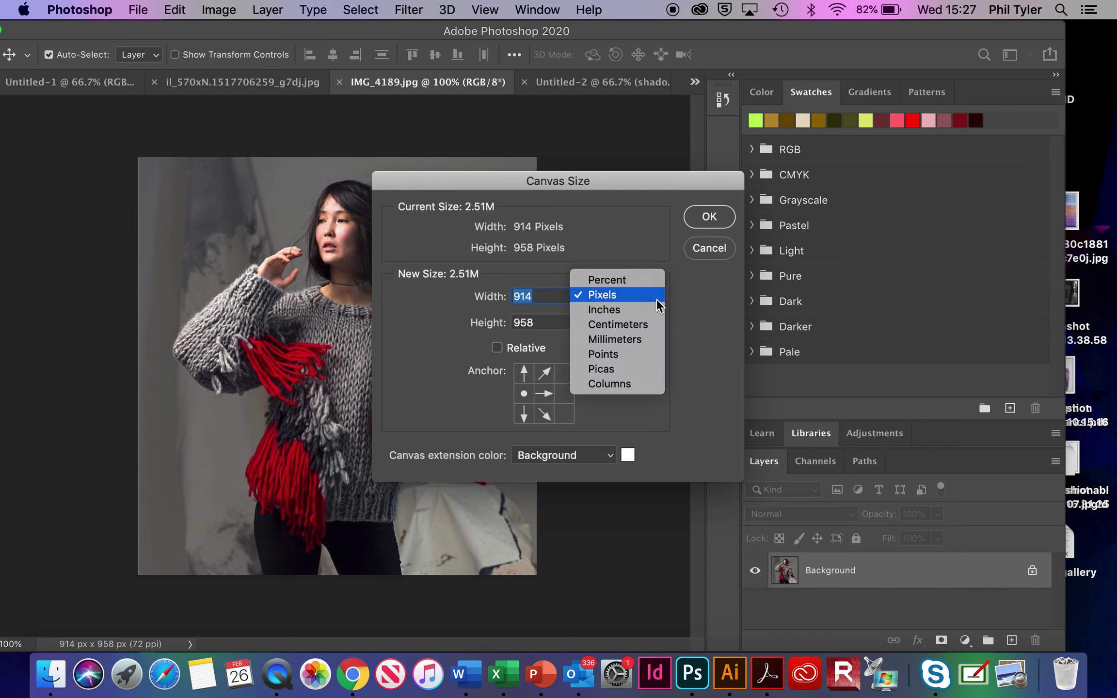
pyautogui.click(645, 324)
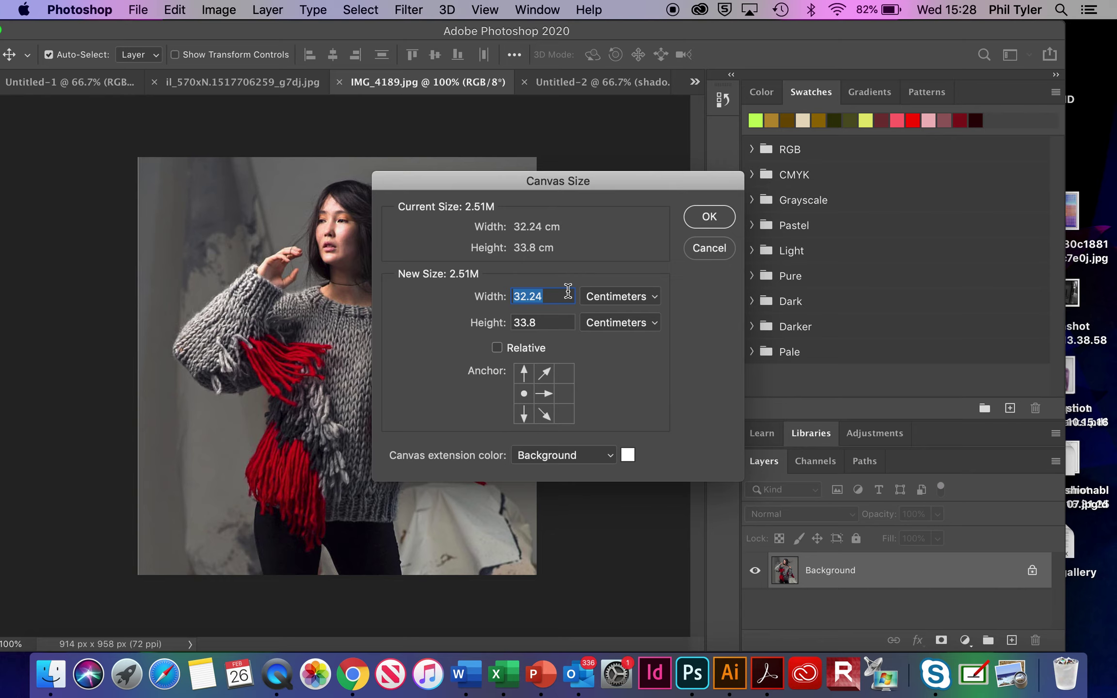
pyautogui.moveTo(529, 298); pyautogui.dragTo(504, 301)
pyautogui.write('64')
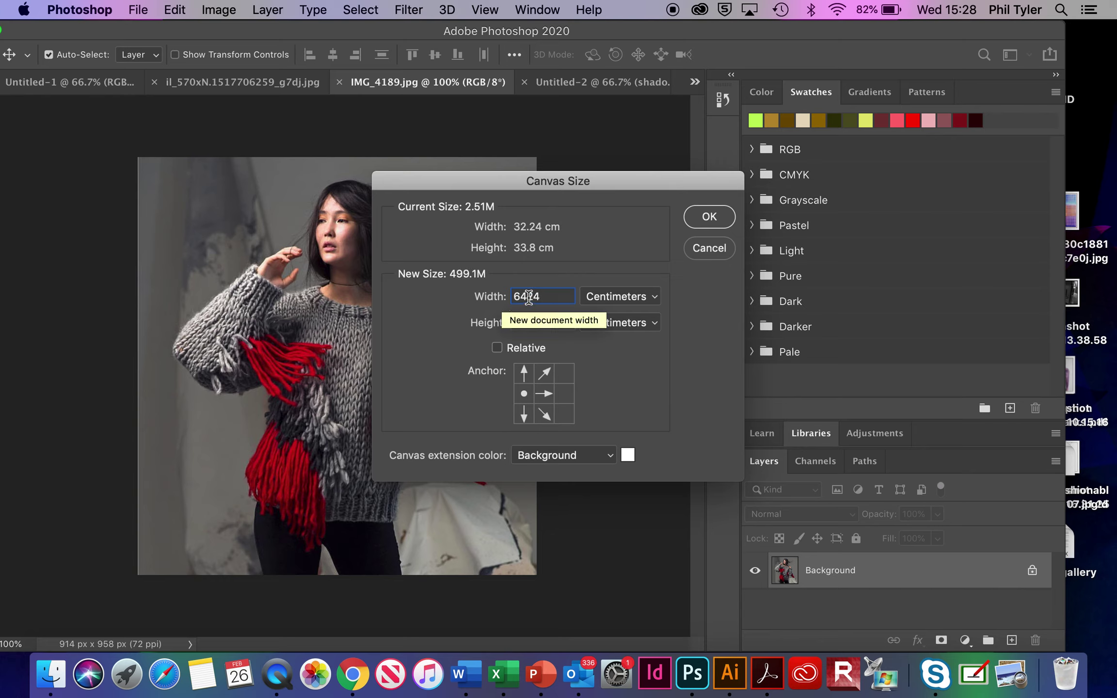
pyautogui.doubleClick(528, 297)
pyautogui.press('BackSpace')
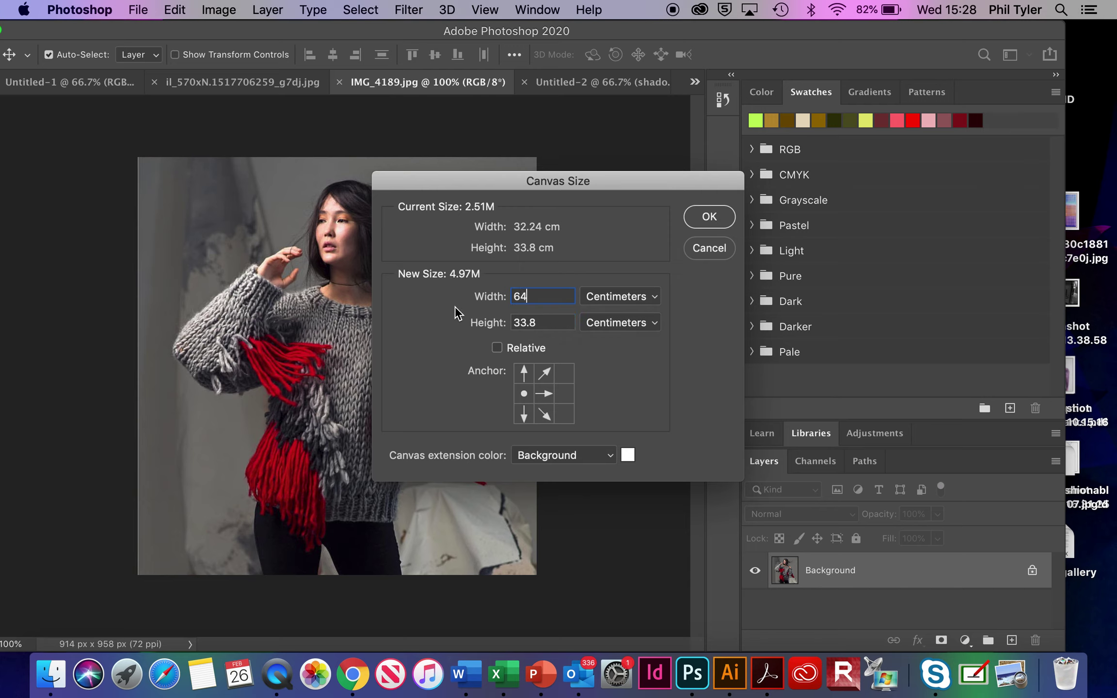
pyautogui.click(709, 219)
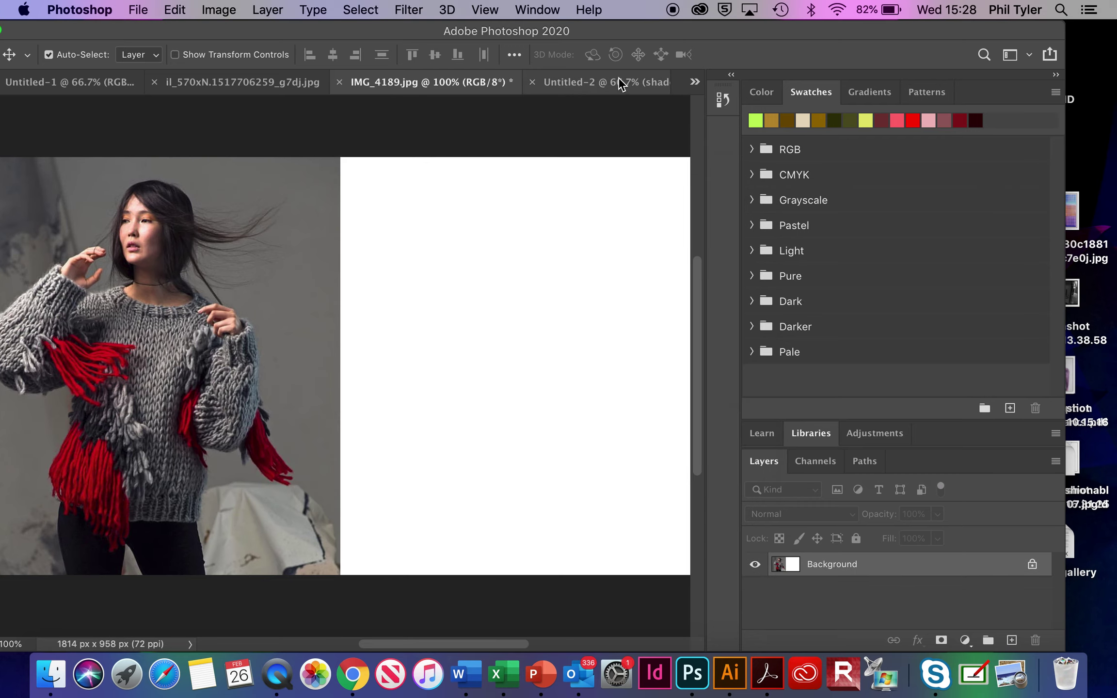
# - Select the Brush tool and set its size to 92 px
pyautogui.moveTo(624, 32); pyautogui.dragTo(726, 30)
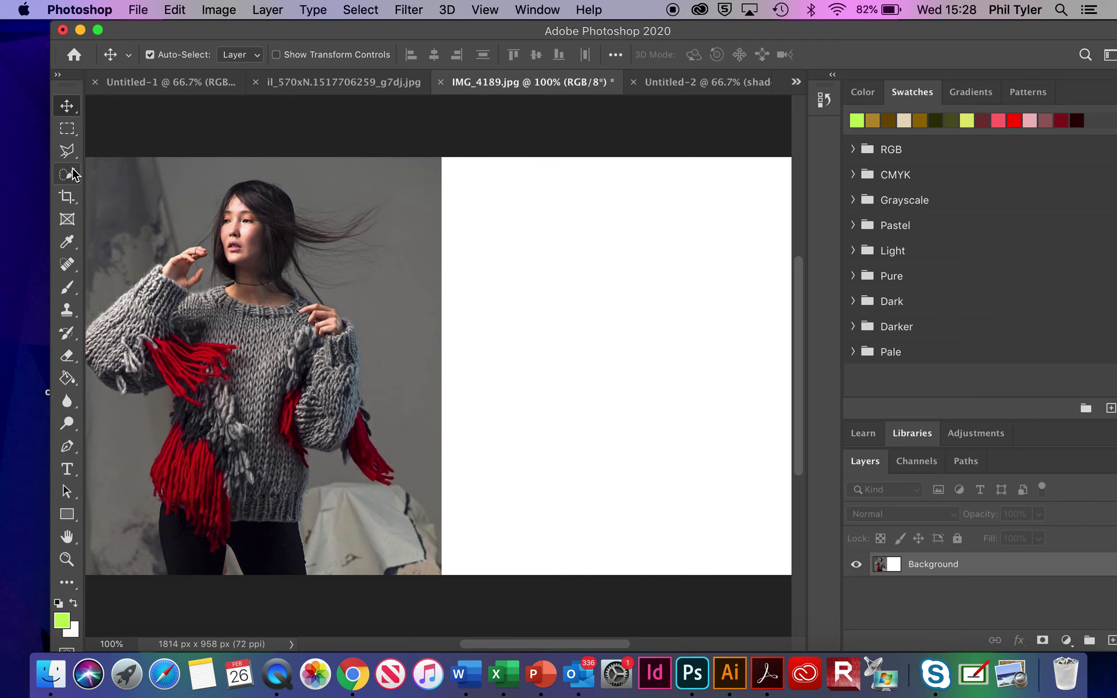
pyautogui.click(70, 289)
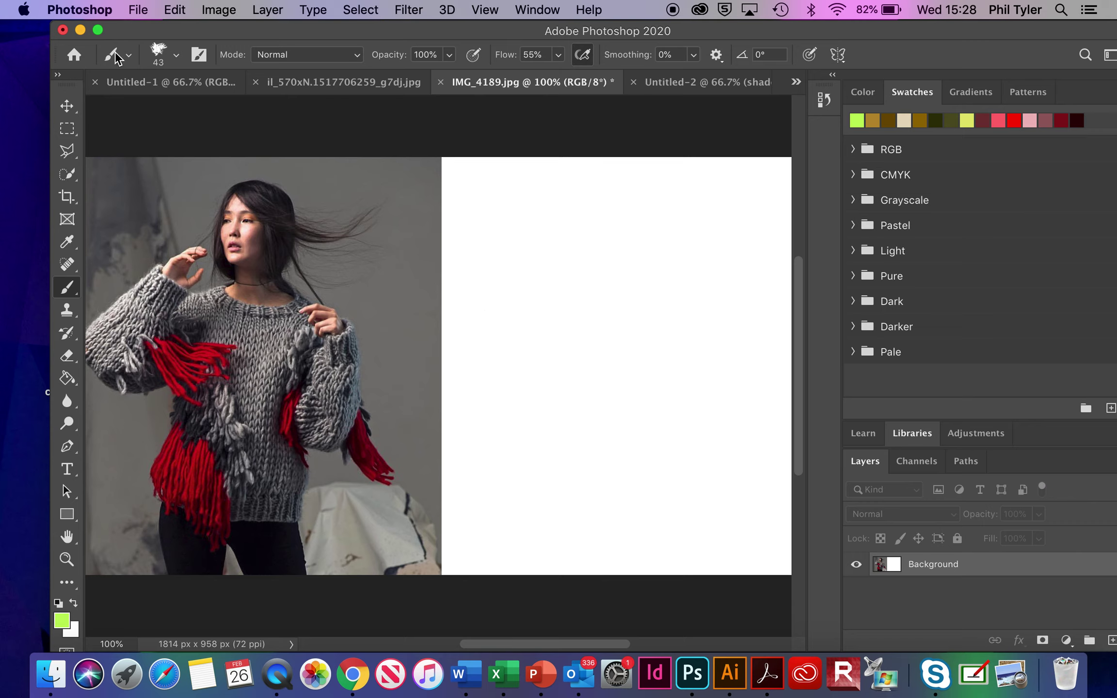
pyautogui.click(175, 54)
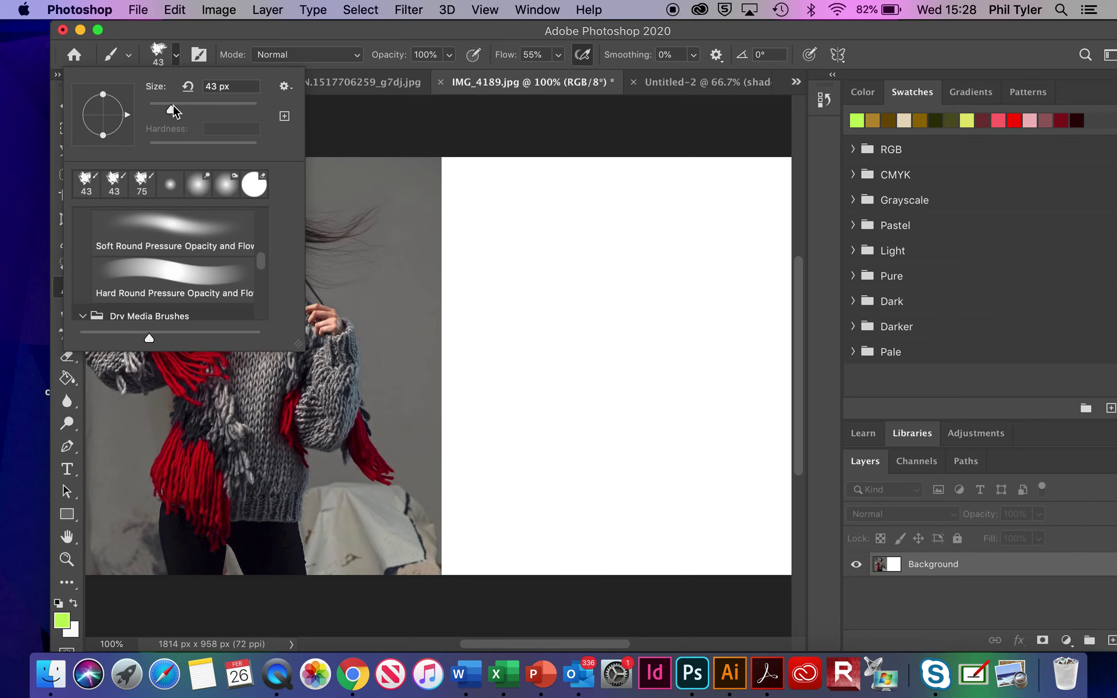
pyautogui.moveTo(173, 107); pyautogui.dragTo(198, 108)
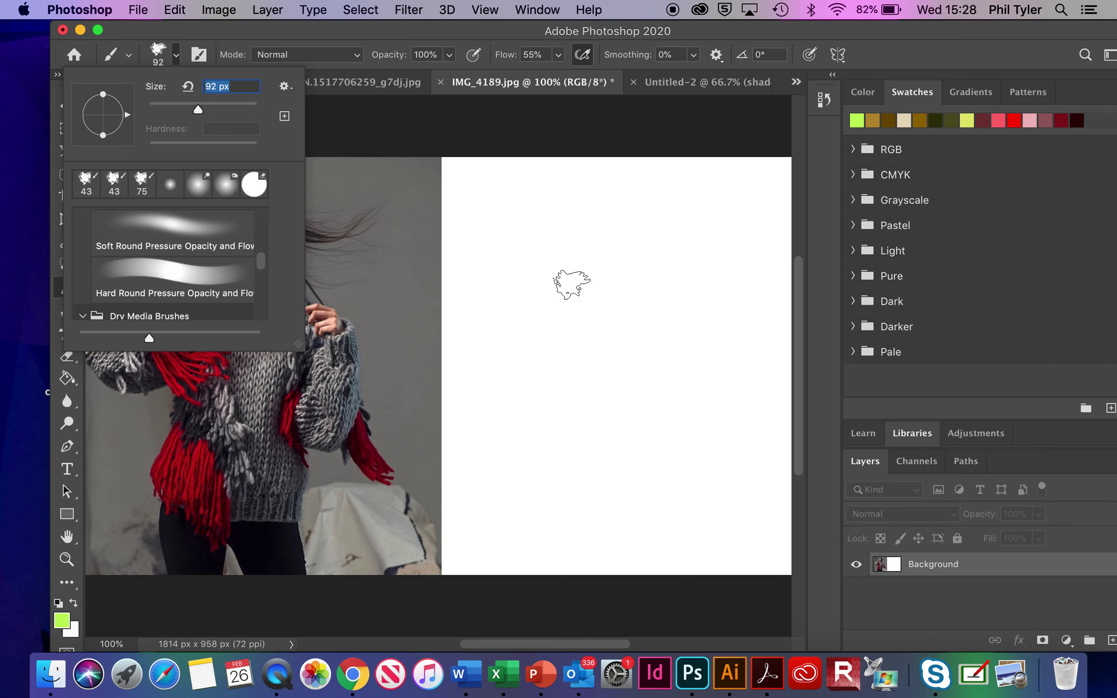
pyautogui.click(572, 284)
pyautogui.click(581, 291)
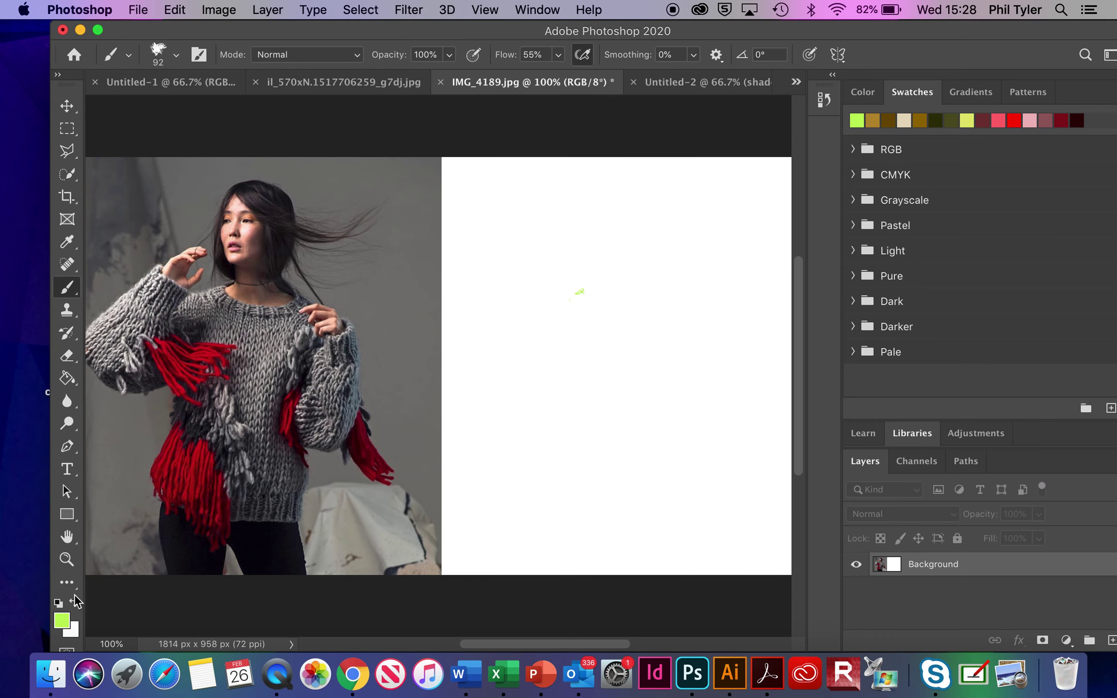
# - Paint the sweater silhouette in grey-green 878c7d on the white half, touching up shoulder and lower body
pyautogui.click(62, 620)
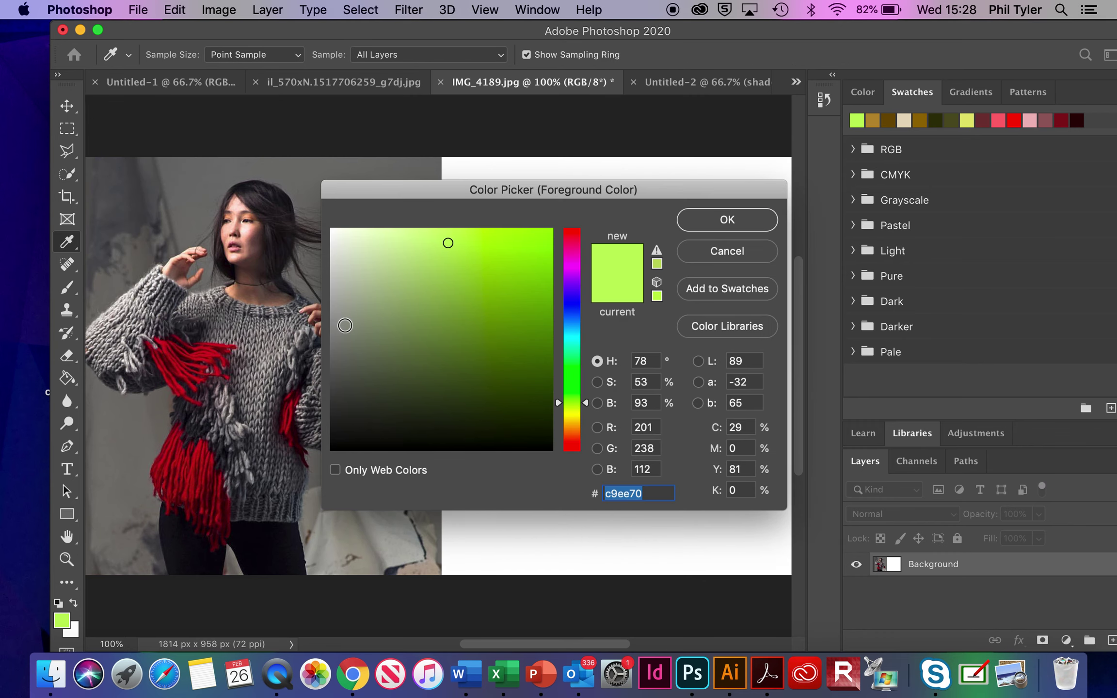
pyautogui.click(355, 328)
pyautogui.click(737, 222)
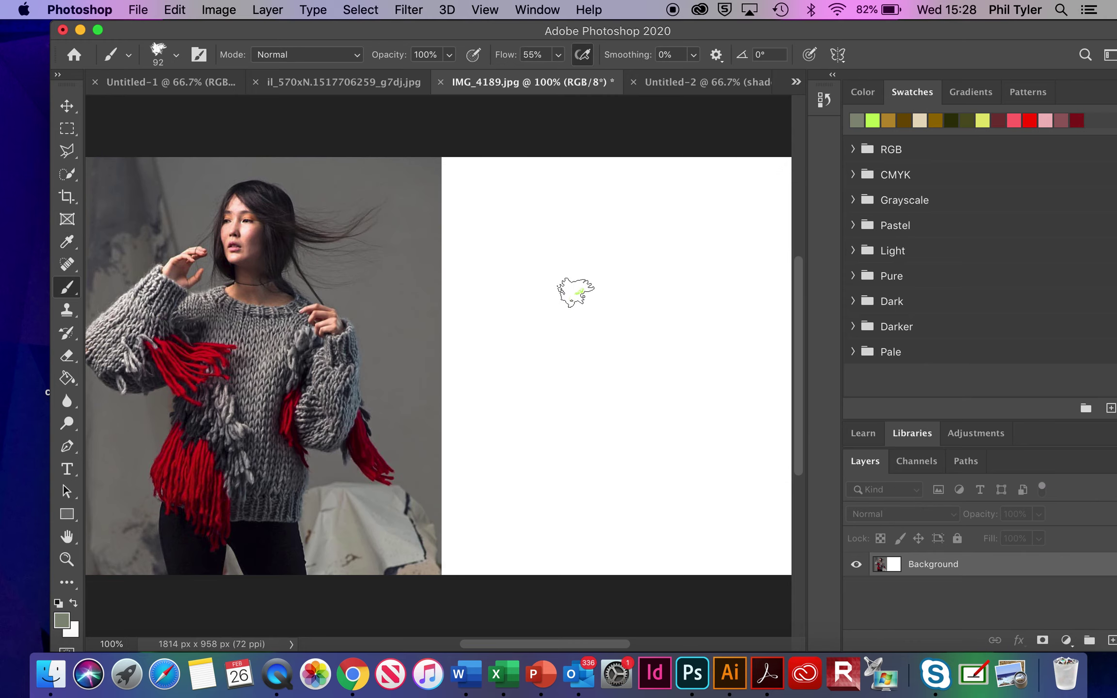
pyautogui.moveTo(586, 270)
pyautogui.mouseDown()
pyautogui.moveTo(508, 345)
pyautogui.moveTo(575, 281)
pyautogui.moveTo(507, 375)
pyautogui.moveTo(563, 305)
pyautogui.moveTo(534, 379)
pyautogui.moveTo(590, 336)
pyautogui.moveTo(568, 327)
pyautogui.moveTo(587, 316)
pyautogui.moveTo(615, 313)
pyautogui.moveTo(600, 325)
pyautogui.moveTo(608, 339)
pyautogui.moveTo(651, 346)
pyautogui.moveTo(595, 334)
pyautogui.moveTo(596, 323)
pyautogui.moveTo(553, 447)
pyautogui.moveTo(603, 320)
pyautogui.moveTo(586, 429)
pyautogui.moveTo(610, 374)
pyautogui.moveTo(617, 439)
pyautogui.moveTo(645, 349)
pyautogui.moveTo(632, 496)
pyautogui.moveTo(665, 343)
pyautogui.moveTo(661, 380)
pyautogui.moveTo(684, 334)
pyautogui.moveTo(670, 305)
pyautogui.moveTo(684, 277)
pyautogui.moveTo(712, 357)
pyautogui.moveTo(696, 374)
pyautogui.moveTo(694, 342)
pyautogui.moveTo(682, 397)
pyautogui.moveTo(538, 361)
pyautogui.moveTo(524, 373)
pyautogui.moveTo(567, 433)
pyautogui.moveTo(574, 505)
pyautogui.moveTo(572, 473)
pyautogui.moveTo(679, 468)
pyautogui.mouseUp()
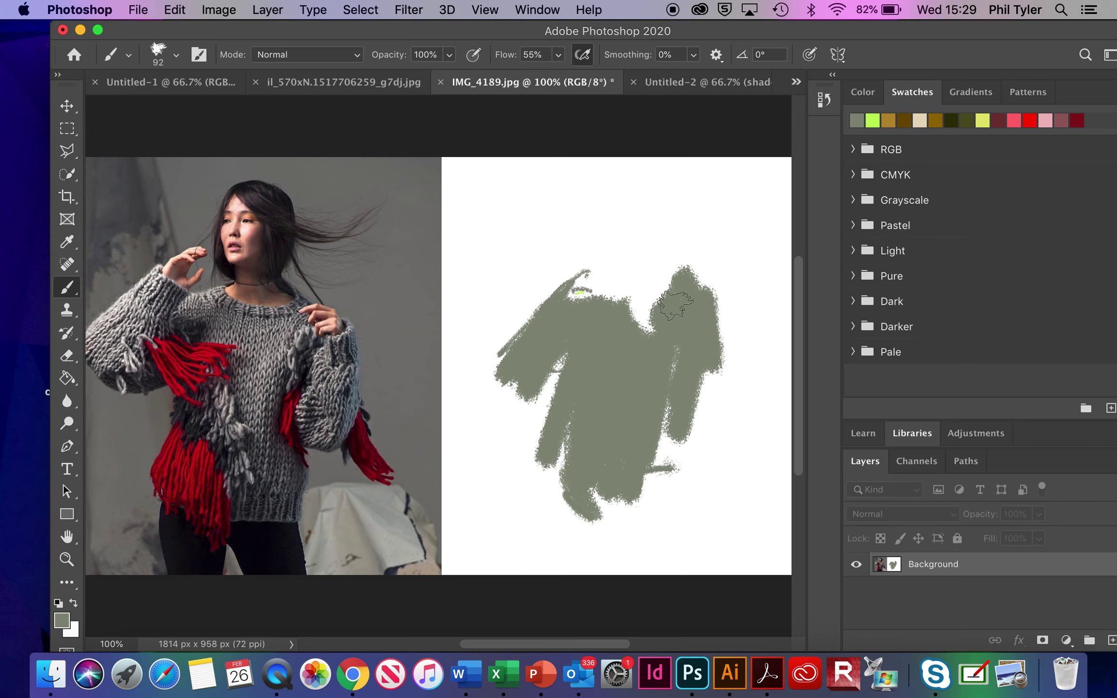
pyautogui.moveTo(583, 283); pyautogui.dragTo(593, 275)
pyautogui.click(583, 465)
# - Paint the figure's legs and hair in very dark green 1f2316
pyautogui.click(677, 458)
pyautogui.click(58, 624)
pyautogui.click(413, 420)
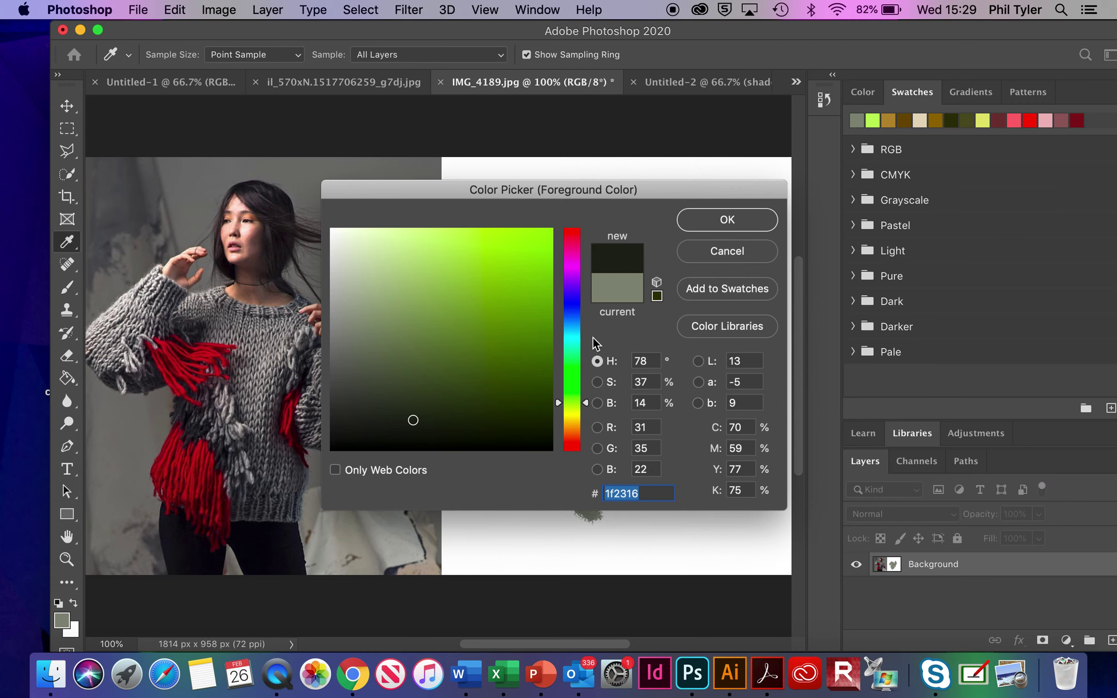
pyautogui.click(707, 234)
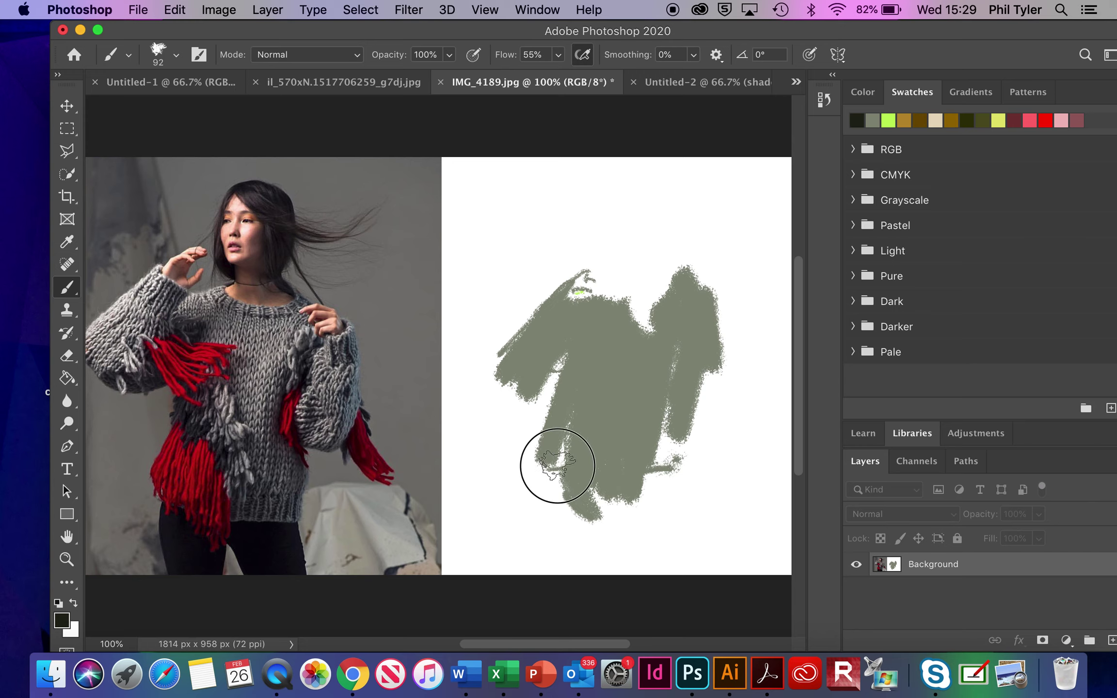
pyautogui.moveTo(559, 464)
pyautogui.mouseDown()
pyautogui.moveTo(562, 517)
pyautogui.moveTo(590, 577)
pyautogui.moveTo(561, 478)
pyautogui.moveTo(591, 539)
pyautogui.moveTo(572, 489)
pyautogui.moveTo(622, 506)
pyautogui.moveTo(660, 483)
pyautogui.moveTo(645, 492)
pyautogui.moveTo(669, 505)
pyautogui.moveTo(653, 529)
pyautogui.moveTo(663, 534)
pyautogui.moveTo(666, 503)
pyautogui.moveTo(669, 569)
pyautogui.moveTo(656, 514)
pyautogui.moveTo(641, 507)
pyautogui.moveTo(651, 575)
pyautogui.moveTo(632, 529)
pyautogui.moveTo(631, 587)
pyautogui.moveTo(583, 538)
pyautogui.moveTo(604, 572)
pyautogui.moveTo(604, 532)
pyautogui.moveTo(637, 506)
pyautogui.mouseUp()
pyautogui.moveTo(640, 225)
pyautogui.mouseDown()
pyautogui.moveTo(638, 199)
pyautogui.moveTo(636, 251)
pyautogui.moveTo(615, 208)
pyautogui.moveTo(640, 258)
pyautogui.moveTo(651, 213)
pyautogui.moveTo(660, 260)
pyautogui.moveTo(651, 206)
pyautogui.moveTo(664, 247)
pyautogui.moveTo(632, 181)
pyautogui.moveTo(644, 219)
pyautogui.mouseUp()
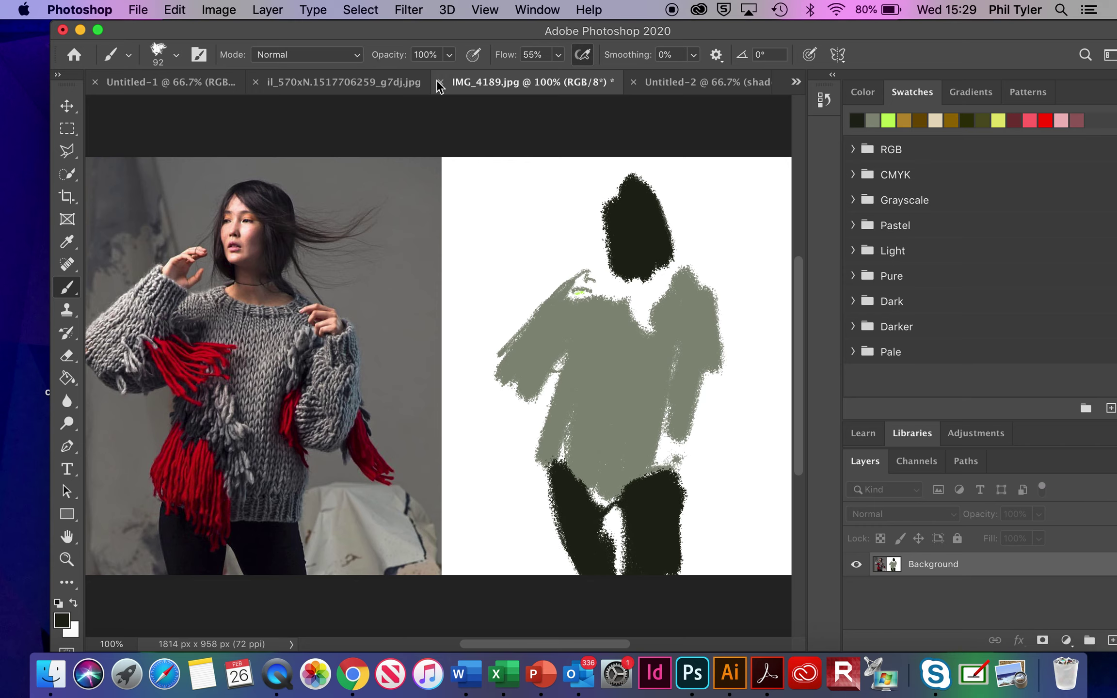
pyautogui.click(450, 55)
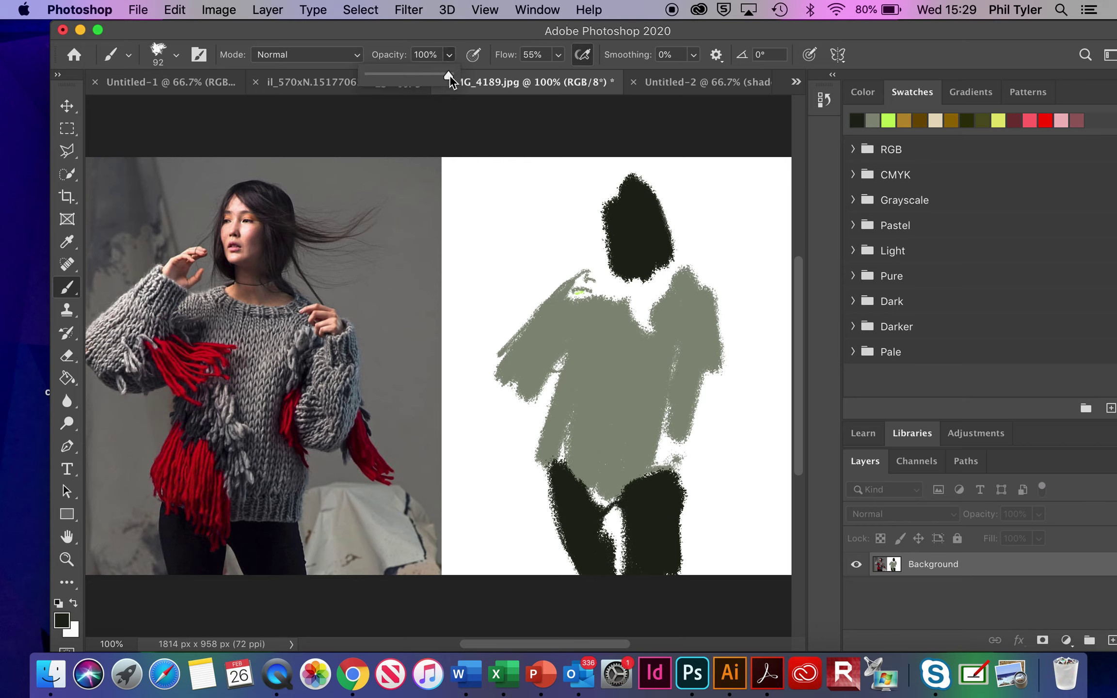
# - Lower brush opacity to 41% and paint the face and neck pale green afb898
pyautogui.moveTo(452, 75); pyautogui.dragTo(401, 76)
pyautogui.click(61, 620)
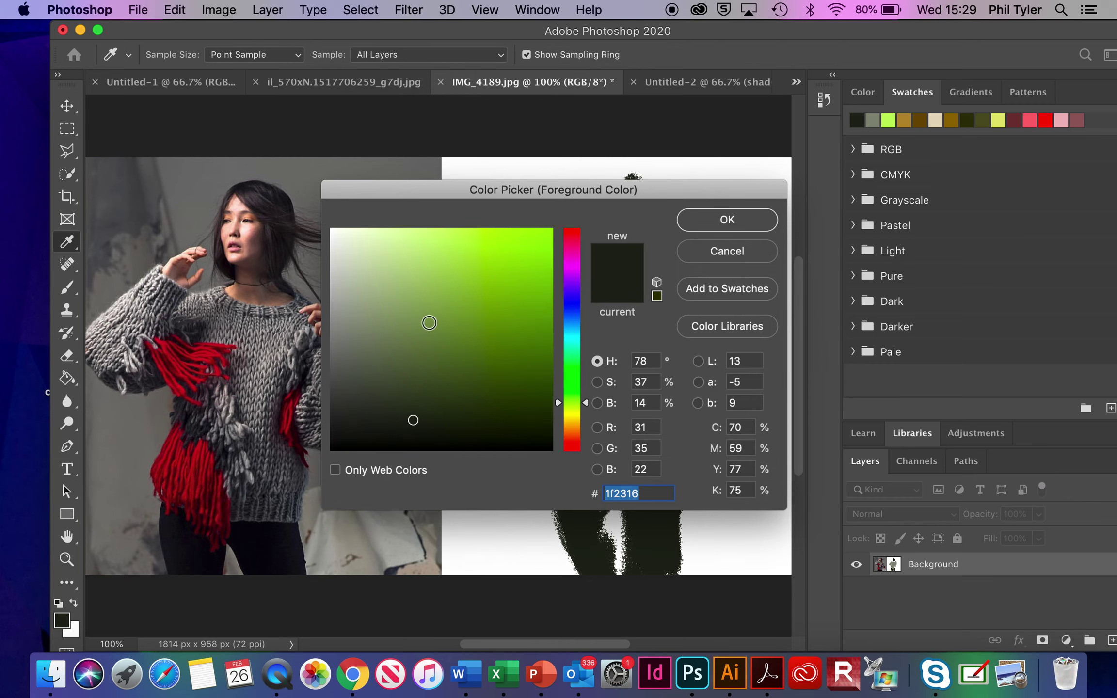
pyautogui.click(370, 290)
pyautogui.click(707, 229)
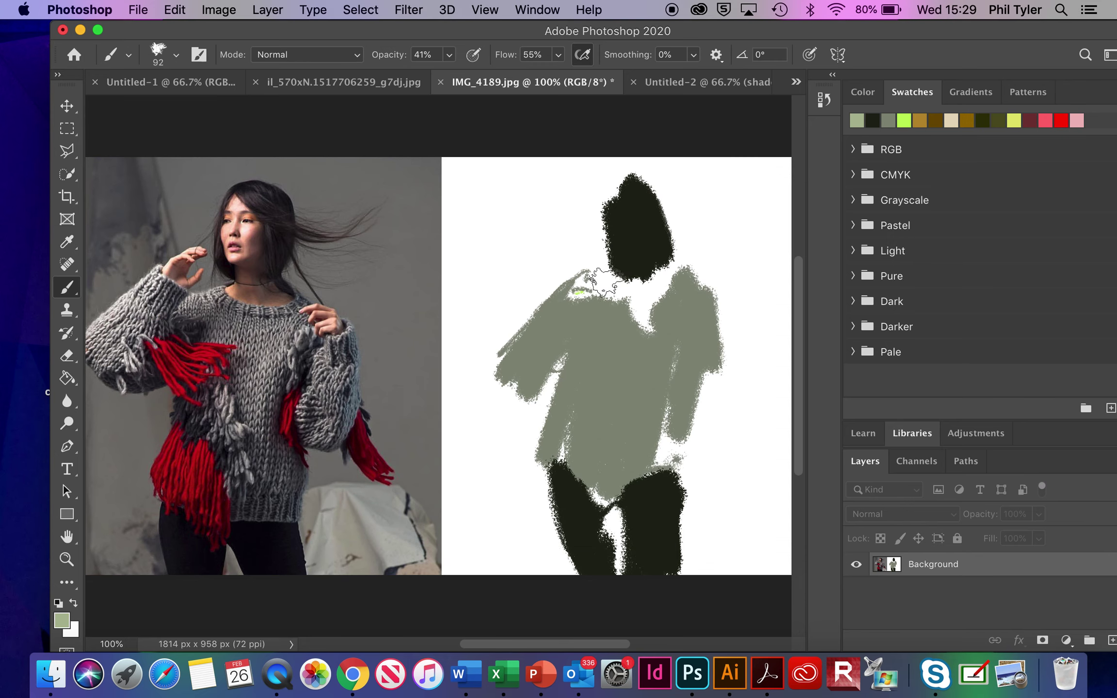
pyautogui.moveTo(616, 272)
pyautogui.mouseDown()
pyautogui.moveTo(632, 248)
pyautogui.moveTo(630, 225)
pyautogui.moveTo(621, 260)
pyautogui.moveTo(628, 250)
pyautogui.moveTo(613, 230)
pyautogui.moveTo(626, 239)
pyautogui.mouseUp()
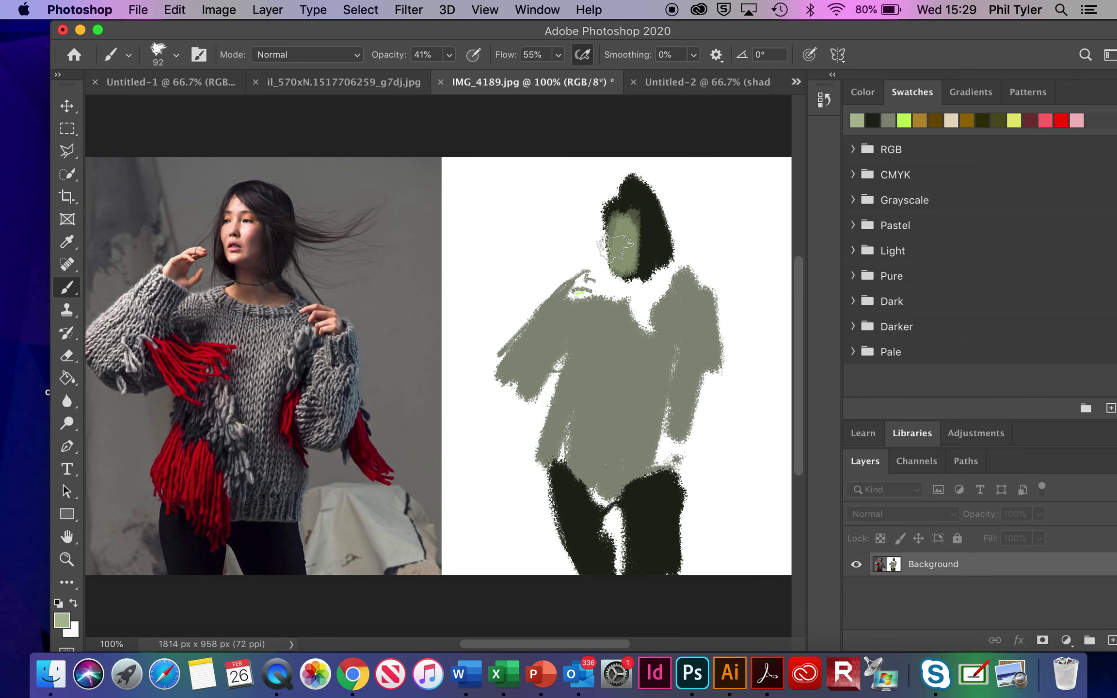
pyautogui.moveTo(613, 286)
pyautogui.mouseDown()
pyautogui.moveTo(644, 292)
pyautogui.moveTo(626, 290)
pyautogui.mouseUp()
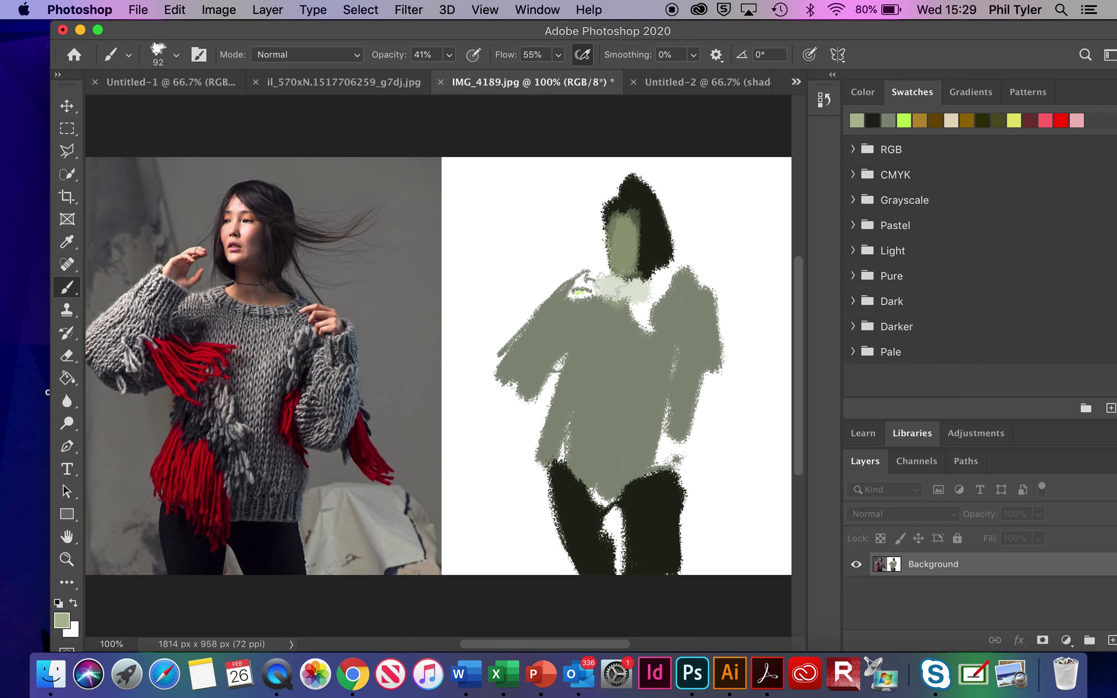
# - Shade the collar and right shoulder in olive green 5b751d
pyautogui.click(62, 620)
pyautogui.click(498, 349)
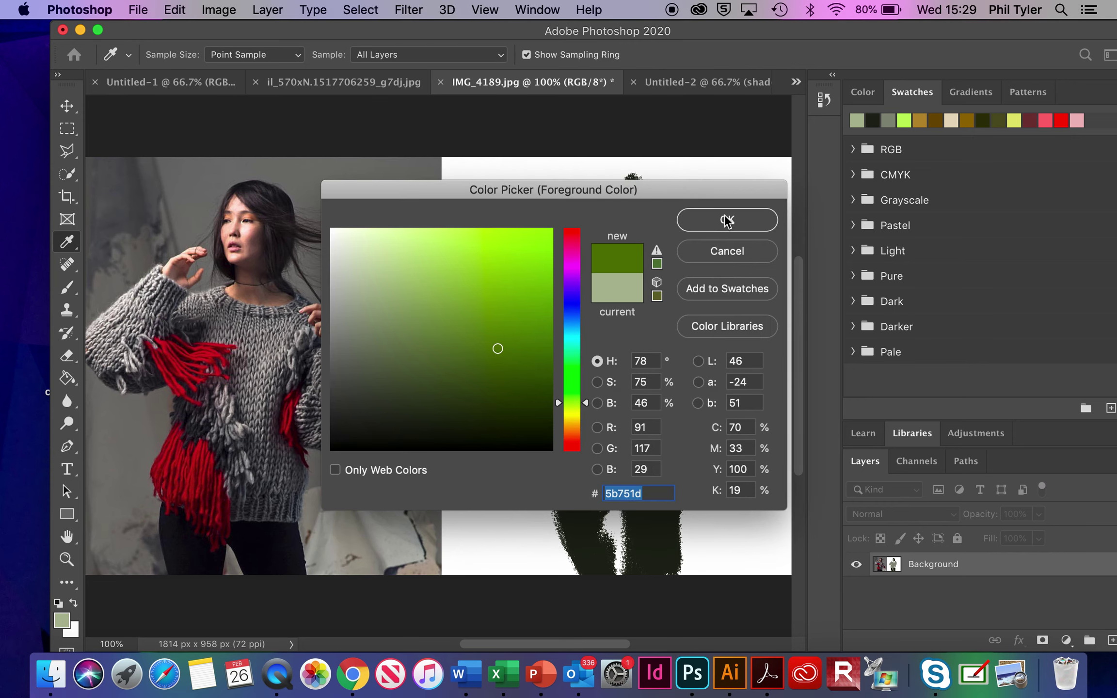
pyautogui.click(728, 220)
pyautogui.moveTo(664, 272)
pyautogui.mouseDown()
pyautogui.moveTo(639, 304)
pyautogui.moveTo(649, 282)
pyautogui.moveTo(627, 290)
pyautogui.moveTo(647, 292)
pyautogui.moveTo(645, 271)
pyautogui.moveTo(626, 280)
pyautogui.moveTo(632, 294)
pyautogui.moveTo(617, 282)
pyautogui.moveTo(636, 288)
pyautogui.moveTo(626, 280)
pyautogui.moveTo(640, 260)
pyautogui.moveTo(640, 298)
pyautogui.moveTo(649, 256)
pyautogui.moveTo(659, 259)
pyautogui.moveTo(654, 290)
pyautogui.moveTo(600, 291)
pyautogui.moveTo(599, 277)
pyautogui.moveTo(575, 297)
pyautogui.moveTo(588, 276)
pyautogui.moveTo(589, 289)
pyautogui.moveTo(566, 285)
pyautogui.mouseUp()
pyautogui.moveTo(718, 320)
pyautogui.mouseDown()
pyautogui.moveTo(660, 320)
pyautogui.moveTo(689, 326)
pyautogui.moveTo(687, 372)
pyautogui.moveTo(688, 347)
pyautogui.mouseUp()
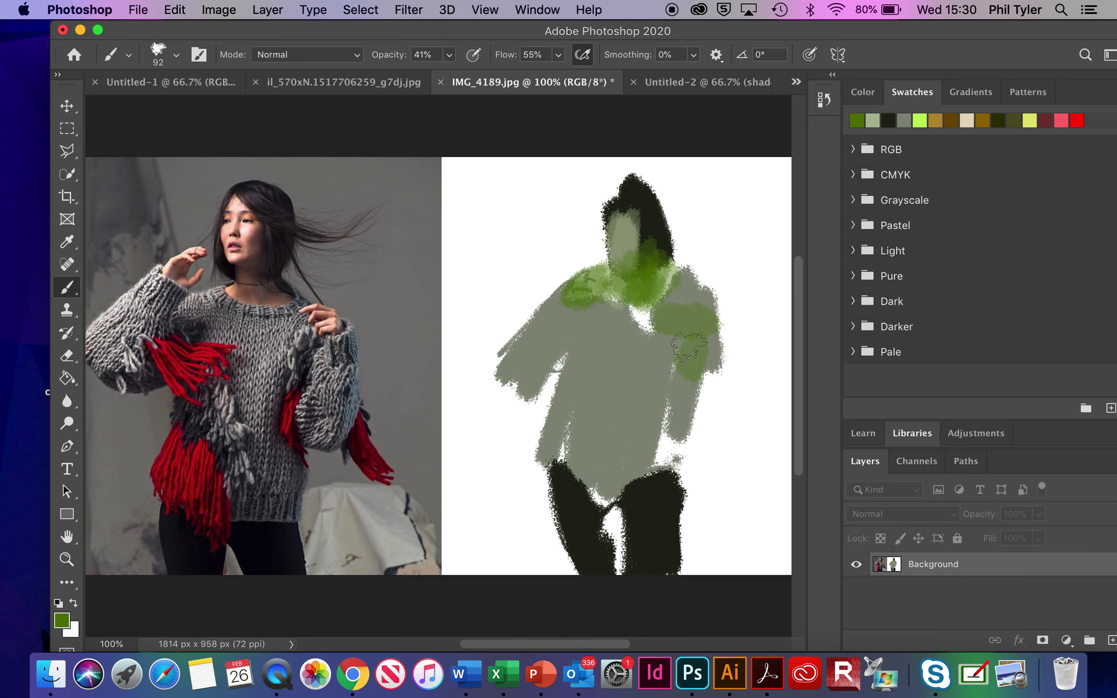
pyautogui.click(62, 619)
# - Brush dark blue-grey 637577 across the arm, right sleeve and lower right hip
pyautogui.click(569, 334)
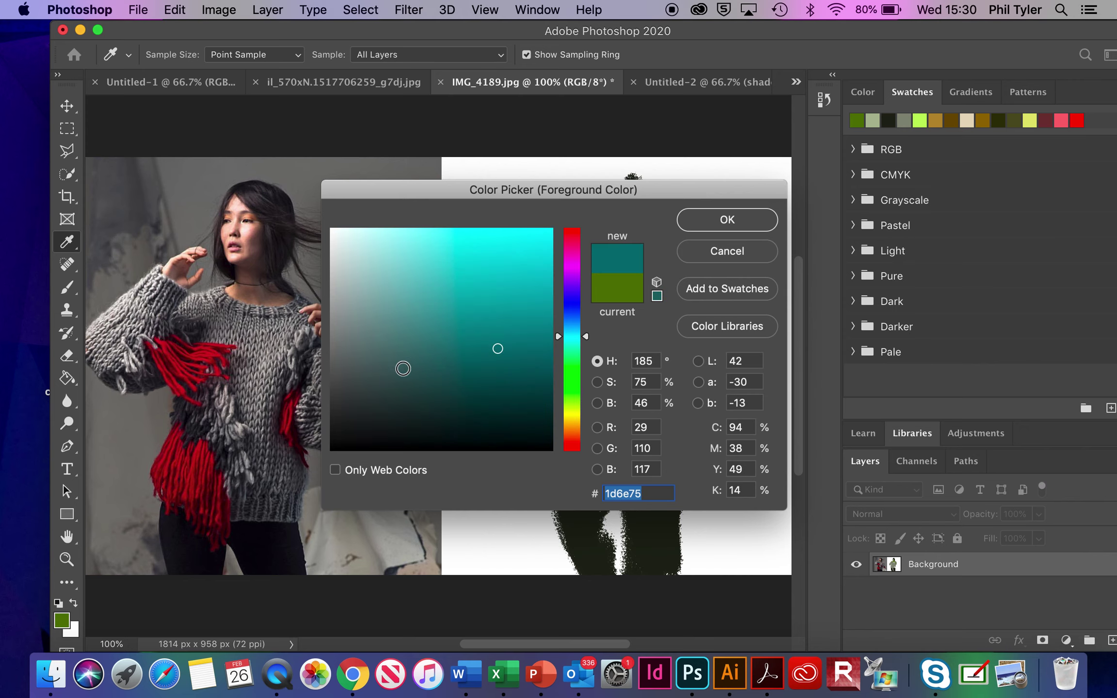
pyautogui.click(383, 396)
pyautogui.click(700, 231)
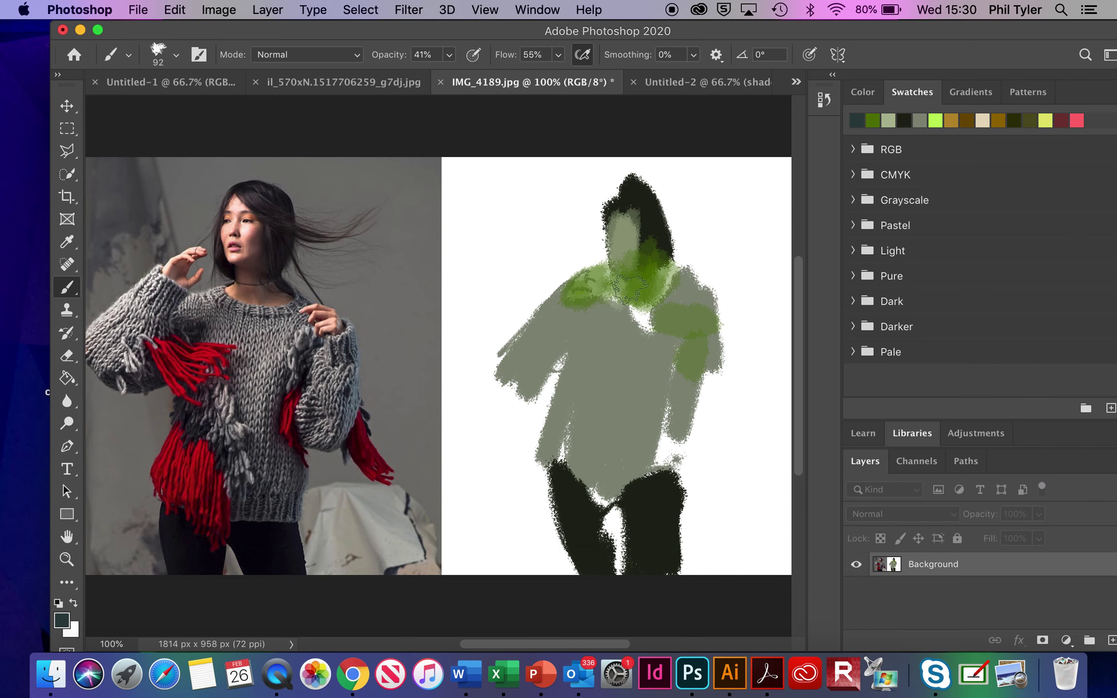
pyautogui.moveTo(609, 310)
pyautogui.mouseDown()
pyautogui.moveTo(544, 392)
pyautogui.moveTo(501, 381)
pyautogui.moveTo(588, 344)
pyautogui.moveTo(554, 352)
pyautogui.moveTo(550, 382)
pyautogui.moveTo(544, 367)
pyautogui.mouseUp()
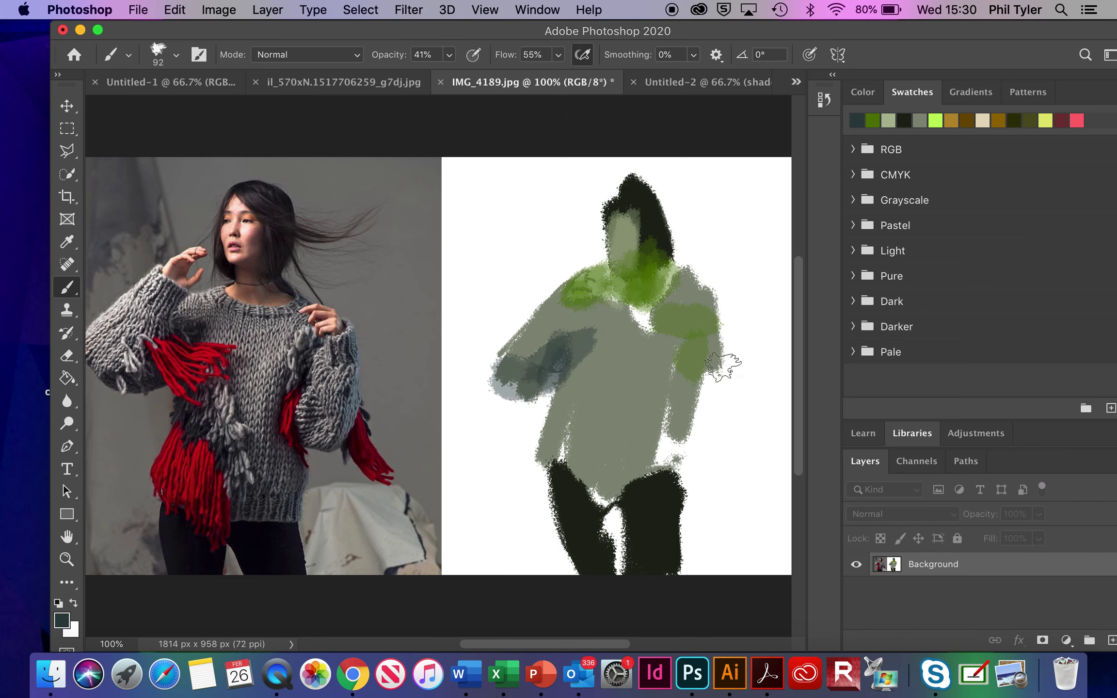
pyautogui.moveTo(678, 354)
pyautogui.mouseDown()
pyautogui.moveTo(649, 416)
pyautogui.moveTo(660, 370)
pyautogui.moveTo(653, 444)
pyautogui.moveTo(661, 472)
pyautogui.moveTo(674, 432)
pyautogui.moveTo(669, 478)
pyautogui.moveTo(658, 442)
pyautogui.moveTo(670, 494)
pyautogui.moveTo(681, 444)
pyautogui.moveTo(671, 432)
pyautogui.moveTo(672, 449)
pyautogui.moveTo(669, 411)
pyautogui.moveTo(627, 436)
pyautogui.moveTo(567, 387)
pyautogui.moveTo(566, 406)
pyautogui.moveTo(570, 418)
pyautogui.moveTo(585, 400)
pyautogui.moveTo(593, 417)
pyautogui.moveTo(592, 320)
pyautogui.moveTo(570, 292)
pyautogui.moveTo(567, 359)
pyautogui.moveTo(591, 303)
pyautogui.moveTo(579, 339)
pyautogui.moveTo(710, 338)
pyautogui.moveTo(687, 410)
pyautogui.mouseUp()
pyautogui.moveTo(626, 453)
pyautogui.mouseDown()
pyautogui.moveTo(673, 454)
pyautogui.moveTo(672, 471)
pyautogui.moveTo(686, 431)
pyautogui.moveTo(674, 463)
pyautogui.moveTo(633, 491)
pyautogui.moveTo(686, 488)
pyautogui.mouseUp()
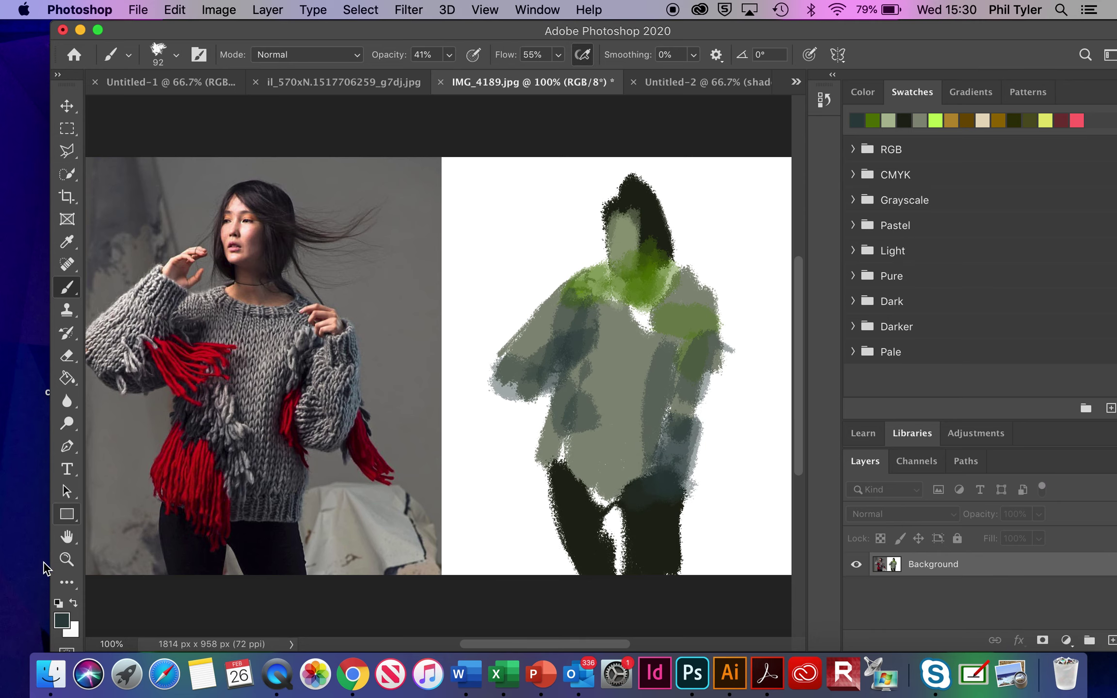
# - Paint a darker blue-grey over the figure's hips and lower middle
pyautogui.click(61, 620)
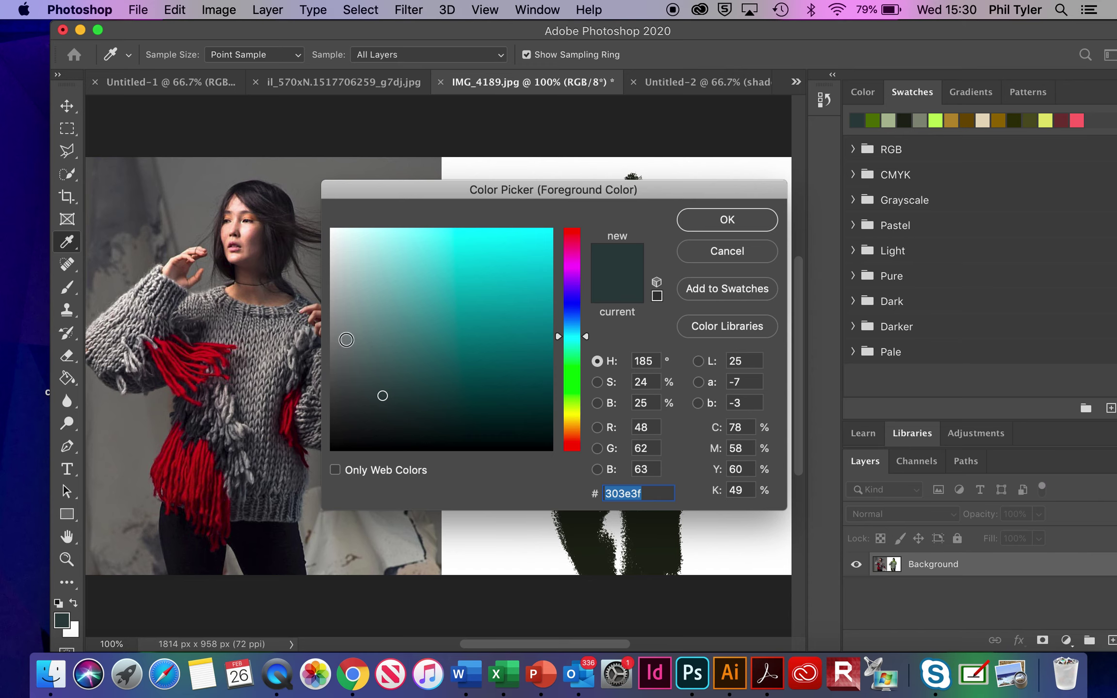
pyautogui.click(367, 344)
pyautogui.click(727, 219)
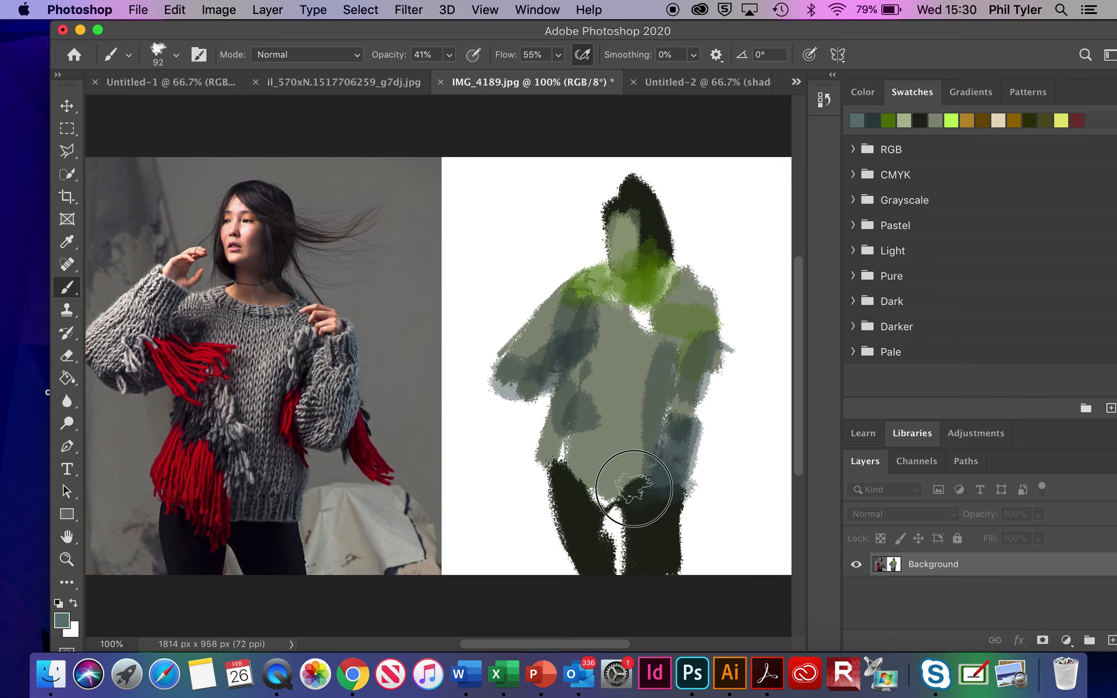
pyautogui.moveTo(634, 489)
pyautogui.mouseDown()
pyautogui.moveTo(668, 473)
pyautogui.moveTo(636, 506)
pyautogui.moveTo(643, 418)
pyautogui.moveTo(653, 475)
pyautogui.moveTo(673, 461)
pyautogui.moveTo(649, 480)
pyautogui.mouseUp()
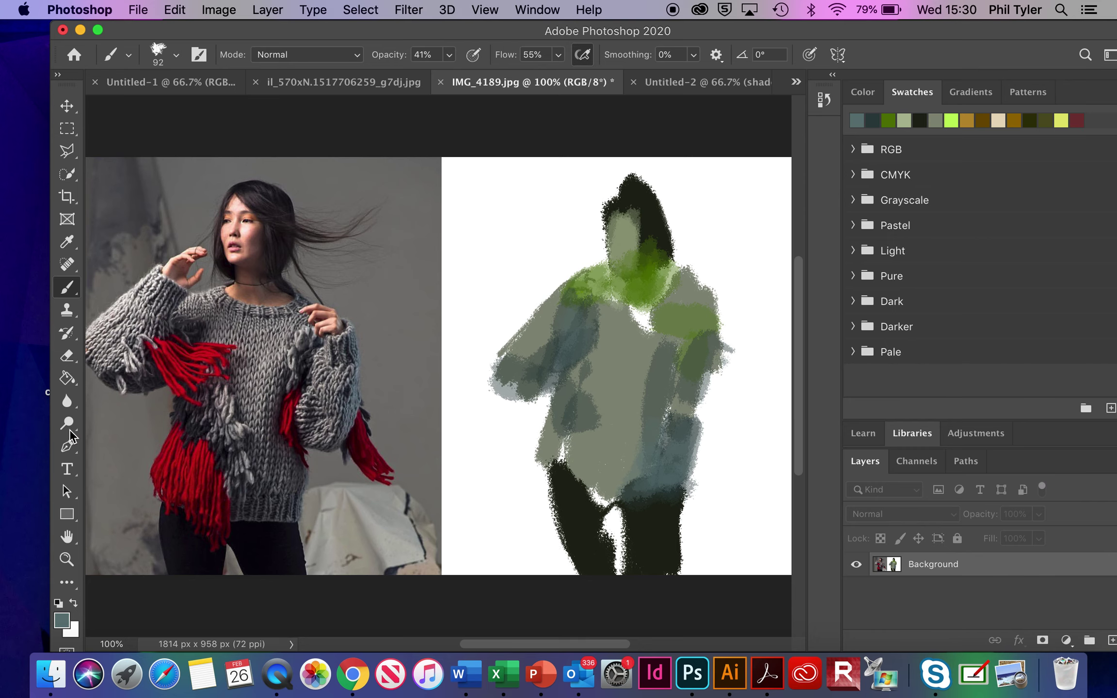
# - Add lighter blue-grey strokes over the left shoulder, upper chest and right arm
pyautogui.click(61, 620)
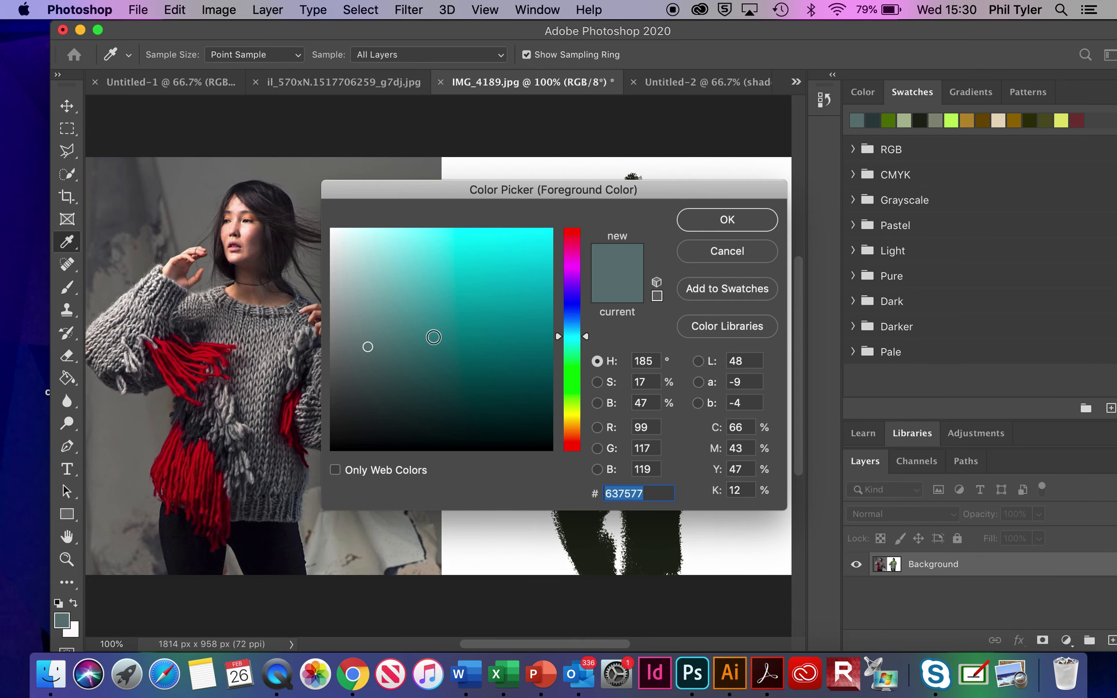
pyautogui.click(355, 284)
pyautogui.click(727, 220)
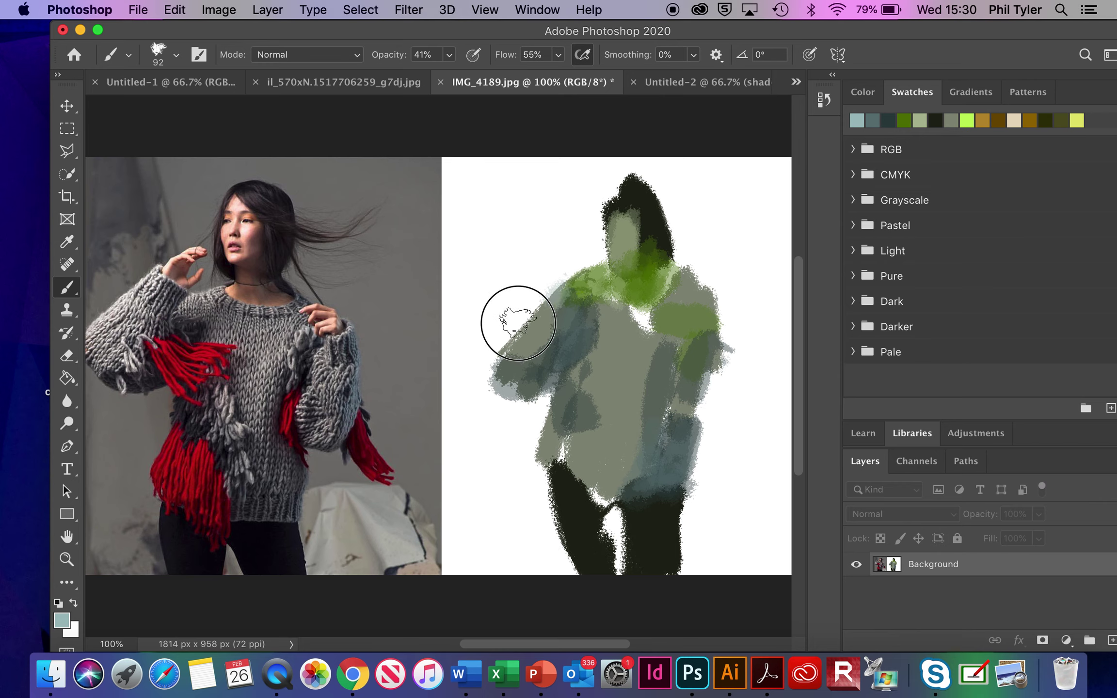
pyautogui.moveTo(518, 323)
pyautogui.mouseDown()
pyautogui.moveTo(564, 290)
pyautogui.moveTo(497, 353)
pyautogui.moveTo(554, 289)
pyautogui.moveTo(510, 333)
pyautogui.moveTo(547, 307)
pyautogui.moveTo(518, 346)
pyautogui.moveTo(544, 303)
pyautogui.mouseUp()
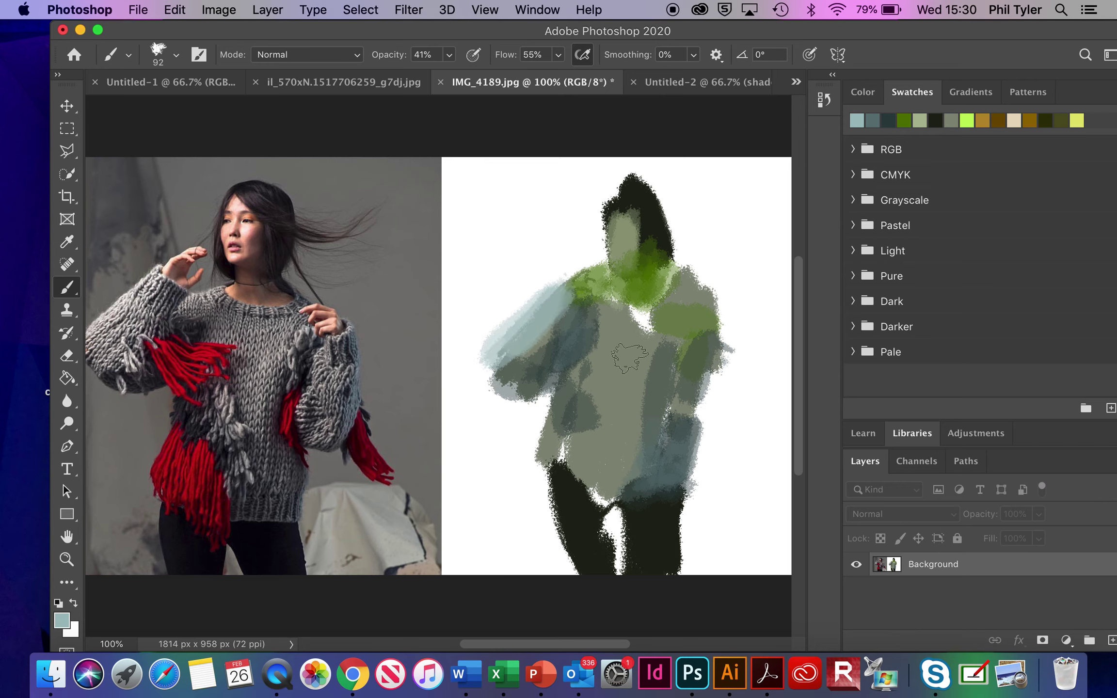
pyautogui.moveTo(629, 358)
pyautogui.mouseDown()
pyautogui.moveTo(640, 315)
pyautogui.moveTo(596, 305)
pyautogui.moveTo(623, 334)
pyautogui.moveTo(607, 366)
pyautogui.moveTo(624, 393)
pyautogui.moveTo(615, 403)
pyautogui.mouseUp()
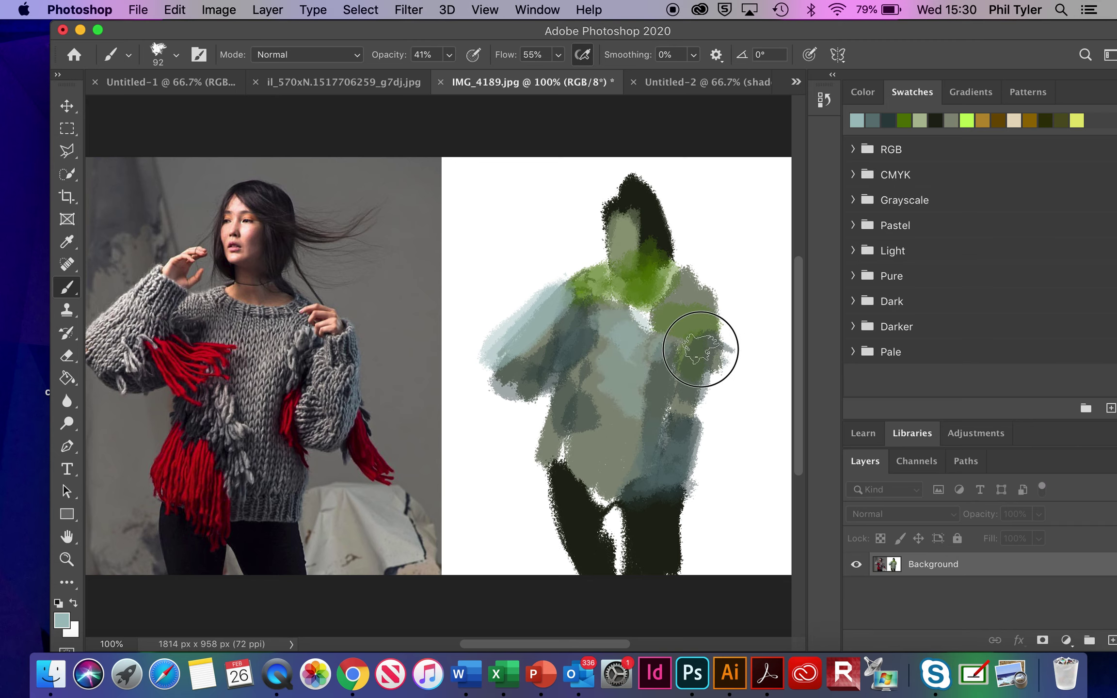
pyautogui.moveTo(700, 349)
pyautogui.mouseDown()
pyautogui.moveTo(718, 340)
pyautogui.moveTo(726, 361)
pyautogui.moveTo(718, 357)
pyautogui.moveTo(710, 435)
pyautogui.moveTo(723, 337)
pyautogui.moveTo(739, 376)
pyautogui.mouseUp()
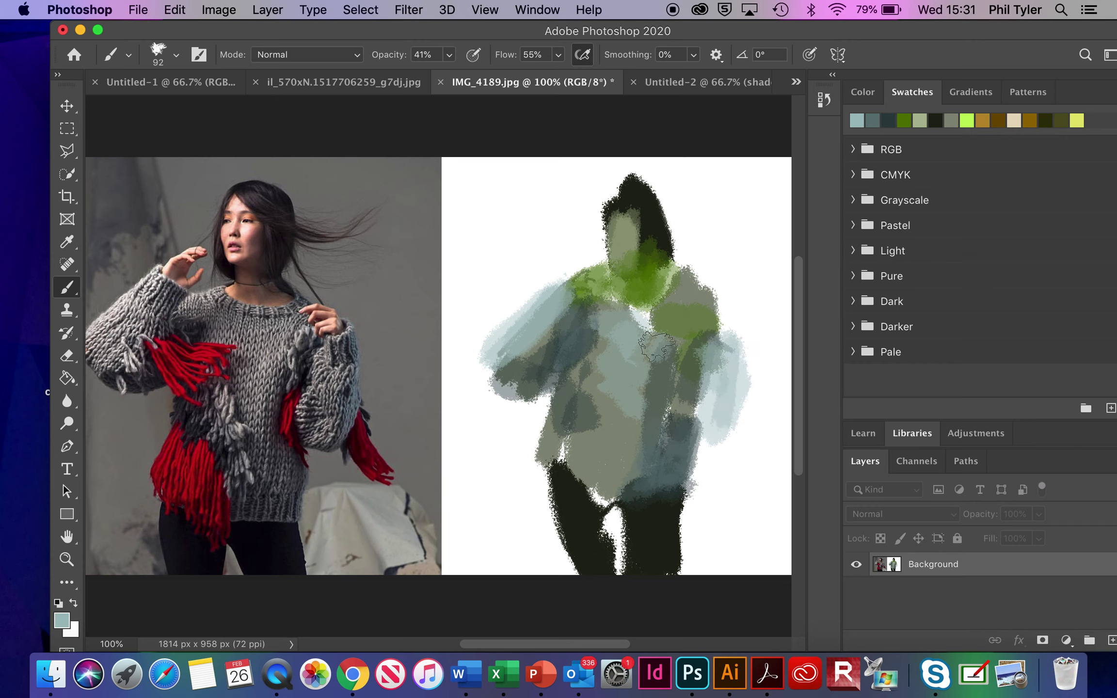
# - Add a light stroke near the collar, copy the painted half to Layer 1, and hide Background
pyautogui.moveTo(640, 337)
pyautogui.mouseDown()
pyautogui.moveTo(659, 321)
pyautogui.moveTo(623, 340)
pyautogui.moveTo(632, 348)
pyautogui.moveTo(623, 335)
pyautogui.moveTo(669, 330)
pyautogui.moveTo(644, 320)
pyautogui.mouseUp()
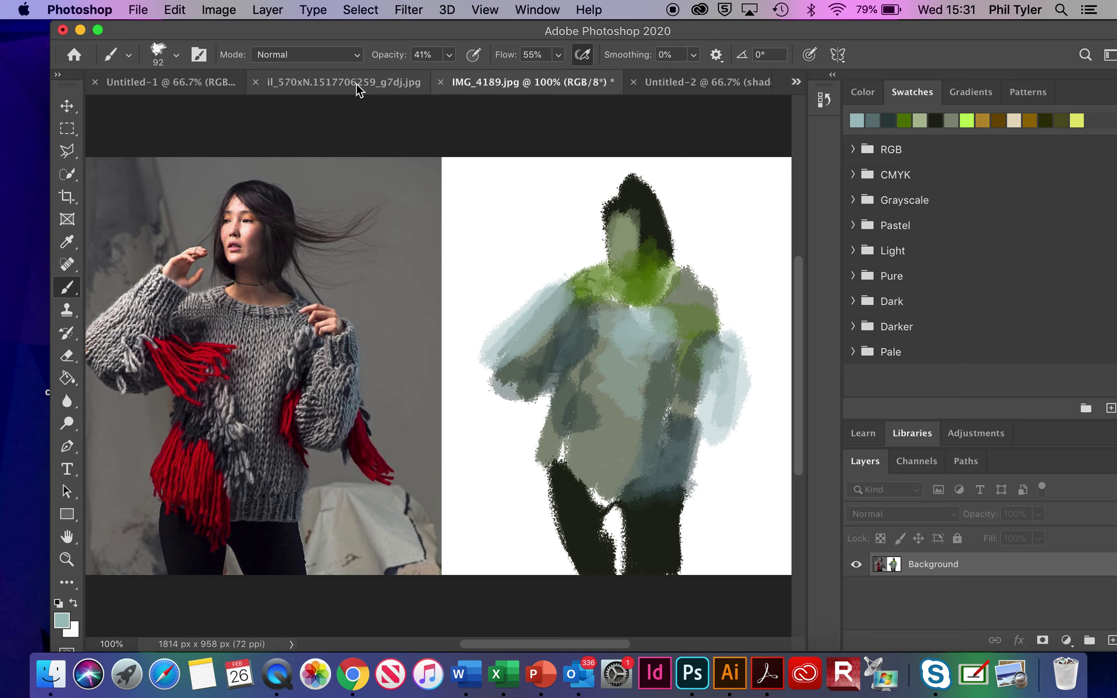
pyautogui.click(67, 106)
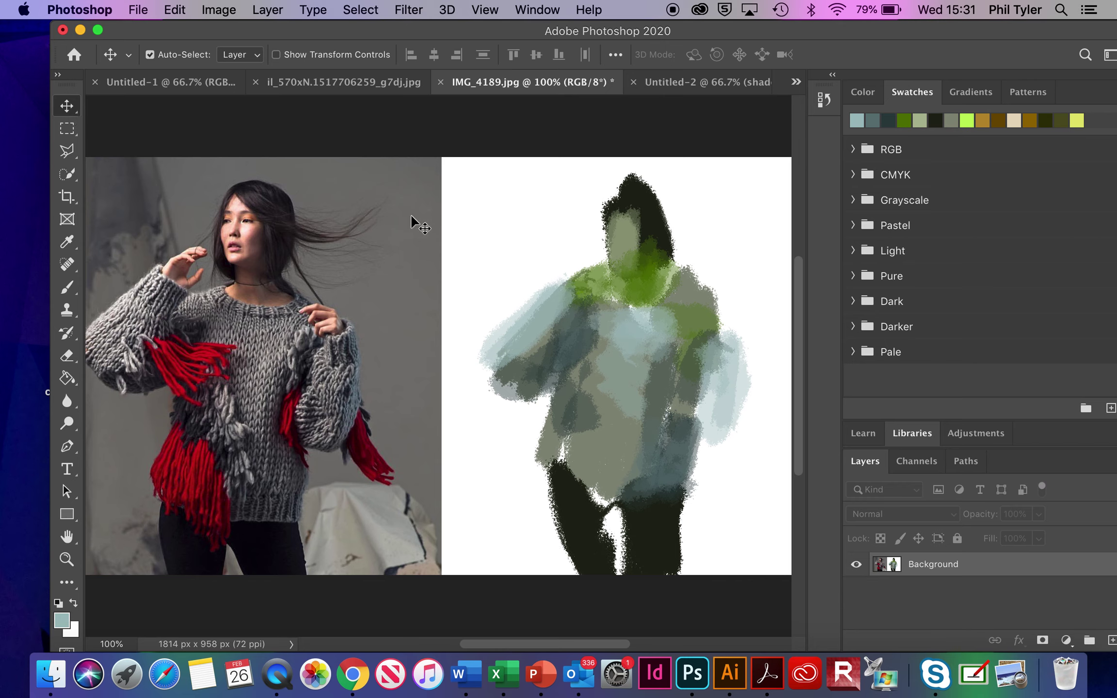
pyautogui.click(68, 130)
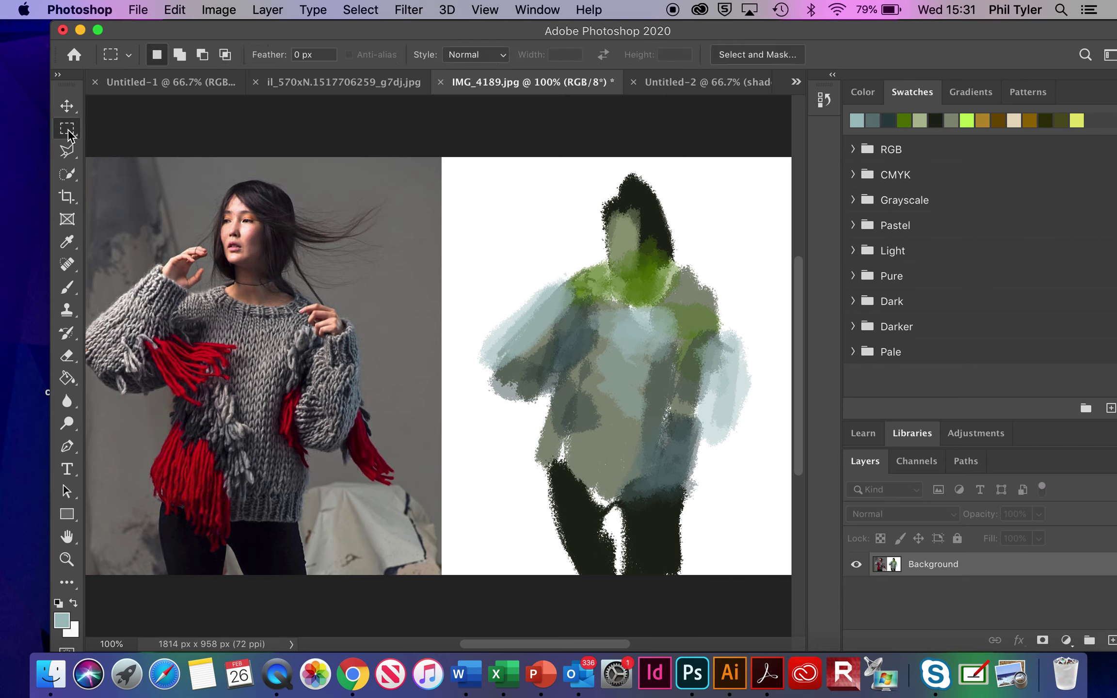
pyautogui.moveTo(468, 168); pyautogui.dragTo(763, 576)
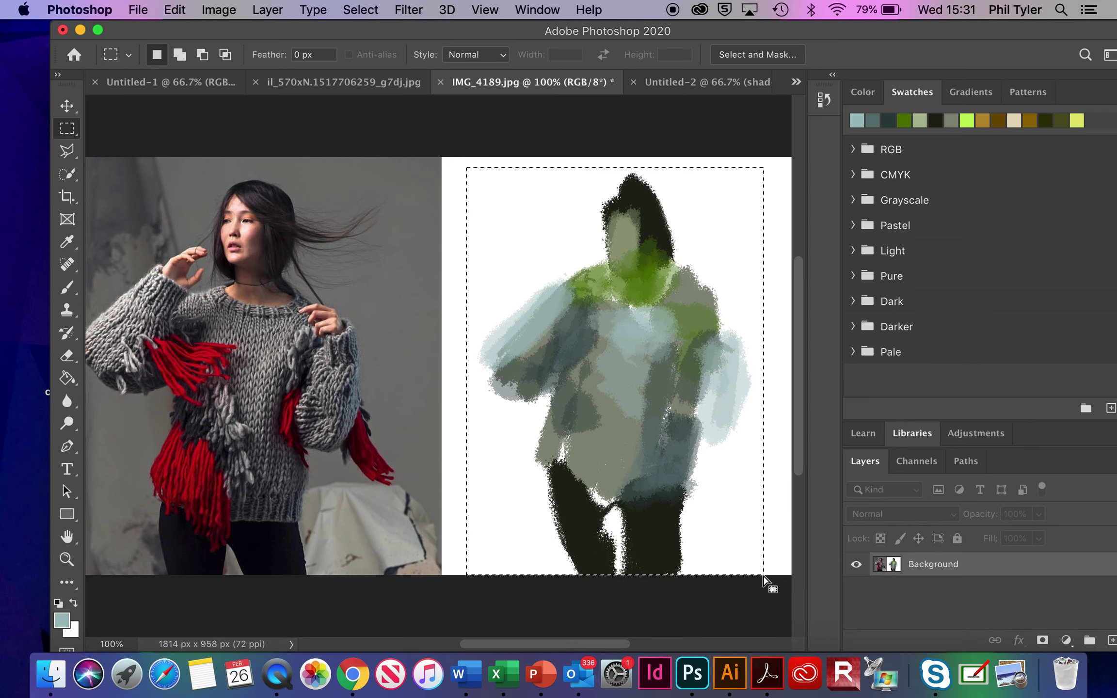
pyautogui.press('super+j')
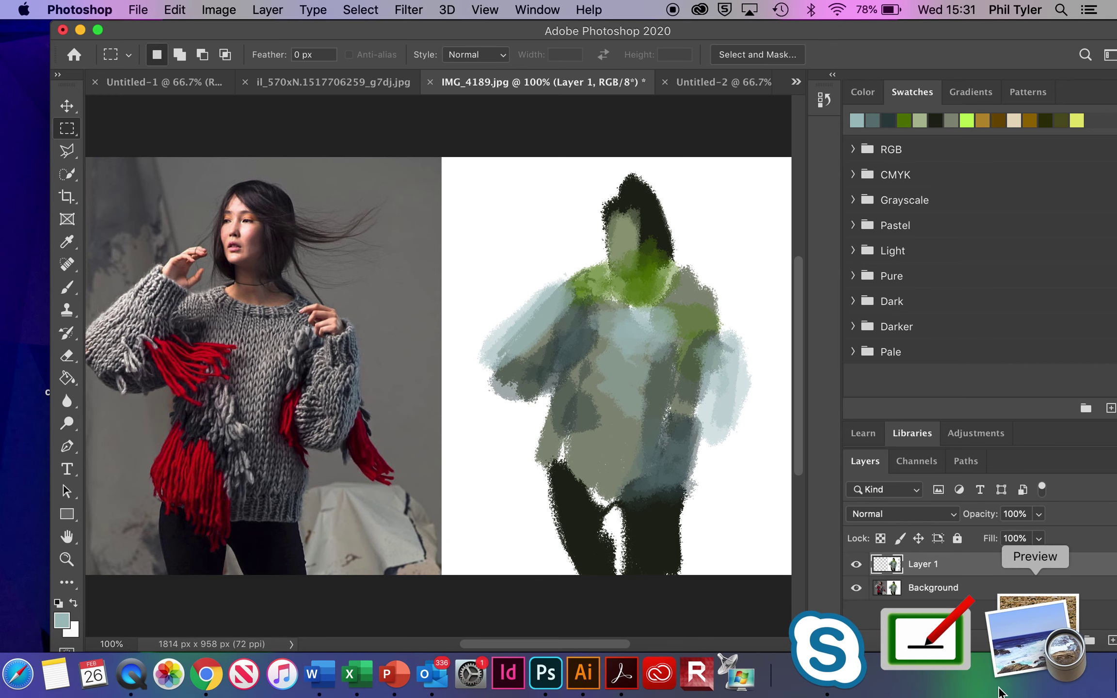
pyautogui.click(857, 588)
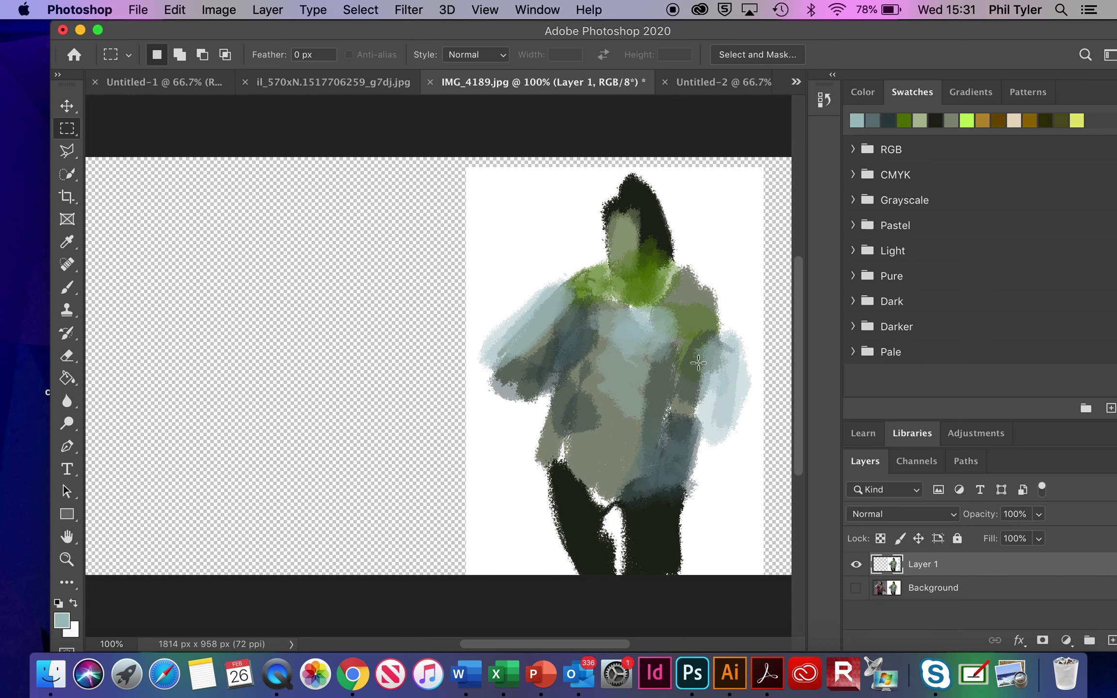
pyautogui.click(68, 174)
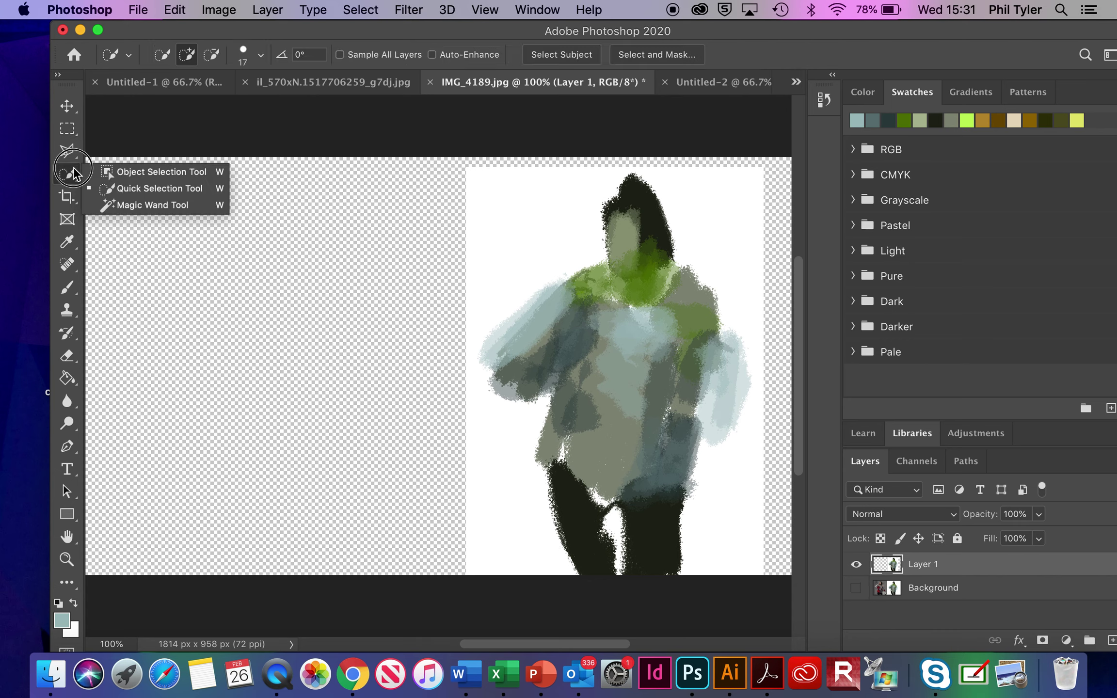
# - Delete the white around the painted figure with the Magic Wand and show Background again
pyautogui.moveTo(119, 189); pyautogui.dragTo(121, 205)
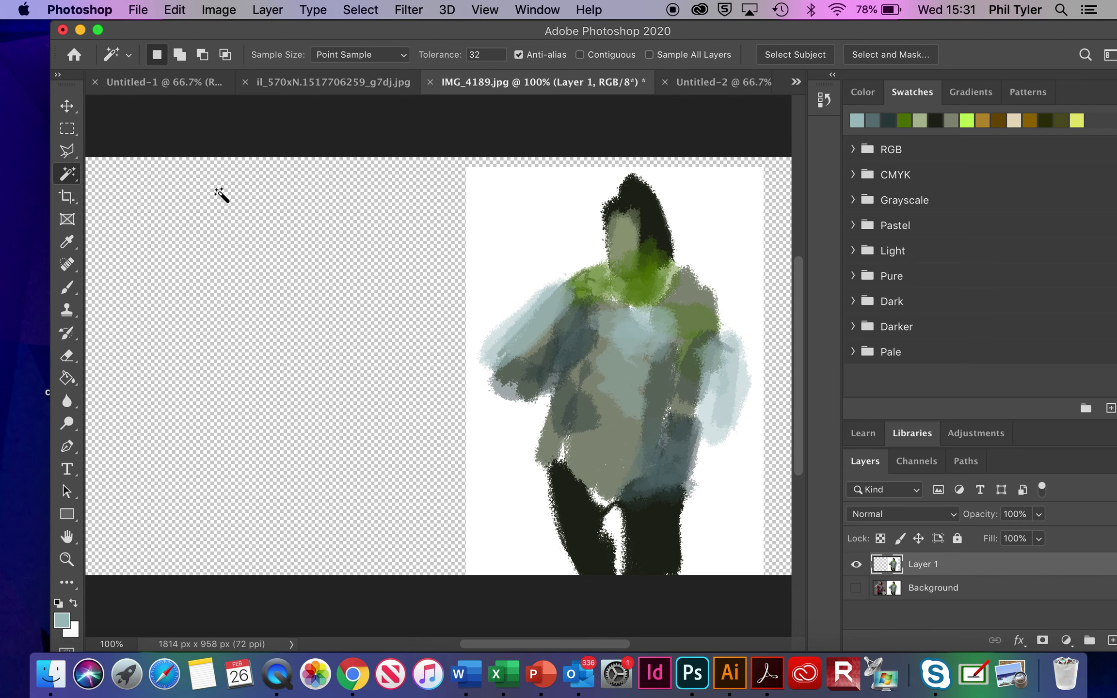
pyautogui.click(494, 195)
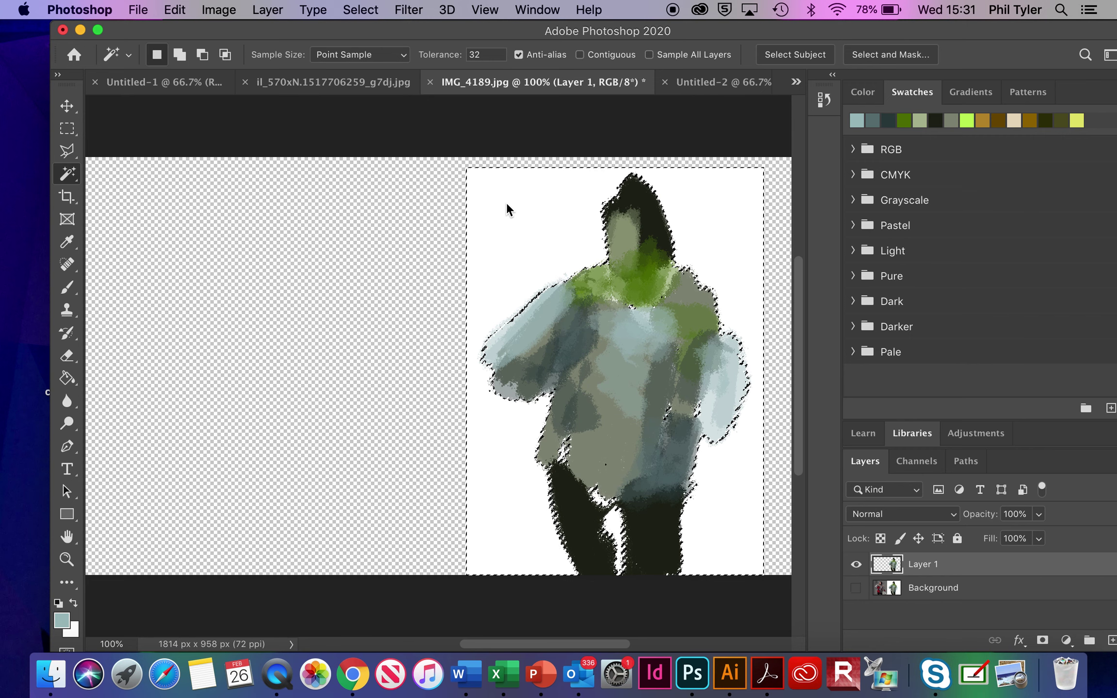
pyautogui.press('BackSpace')
pyautogui.press('super+d')
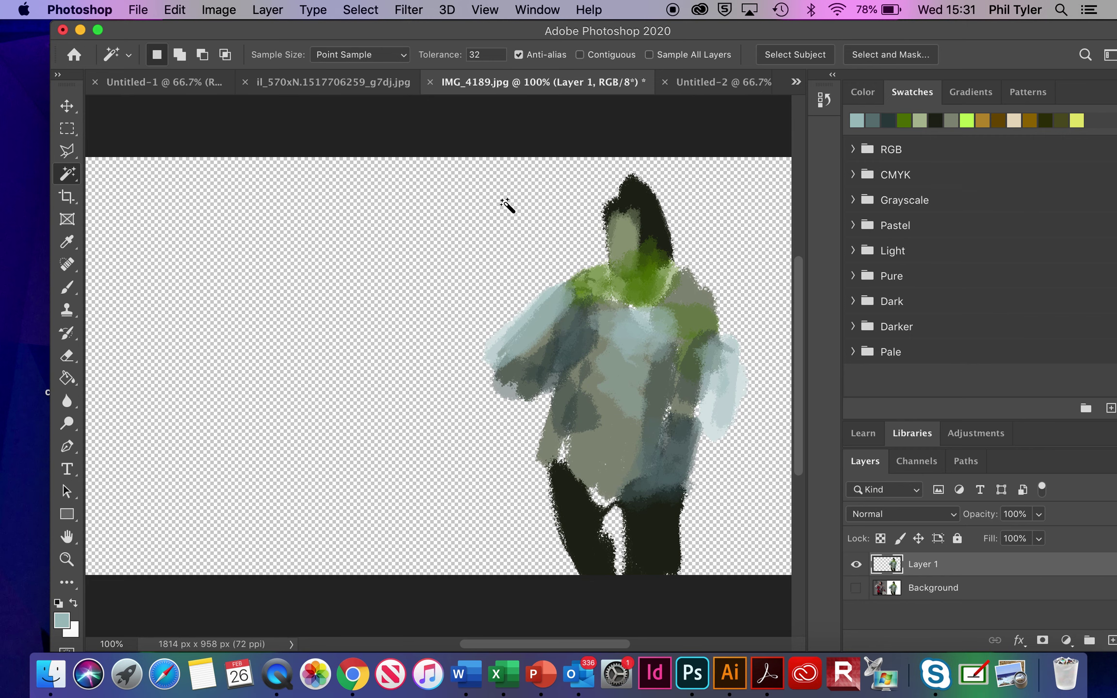
pyautogui.click(856, 588)
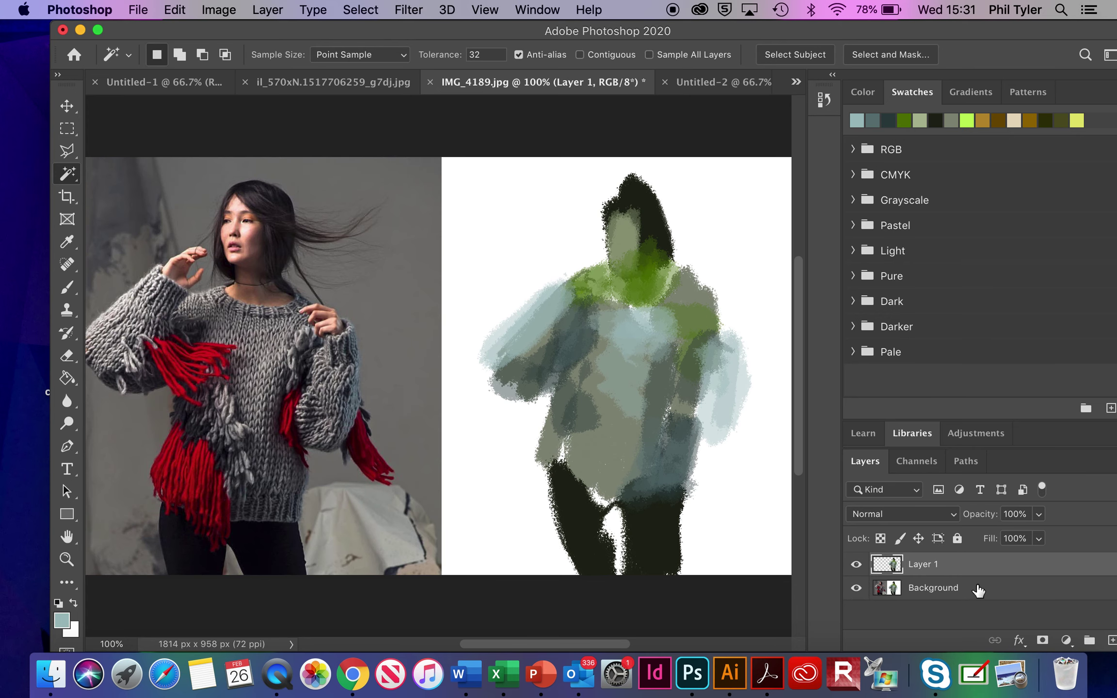
# - Add Layer 2 below Layer 1, fill it with grey-teal, then hide Layer 1
pyautogui.click(1110, 640)
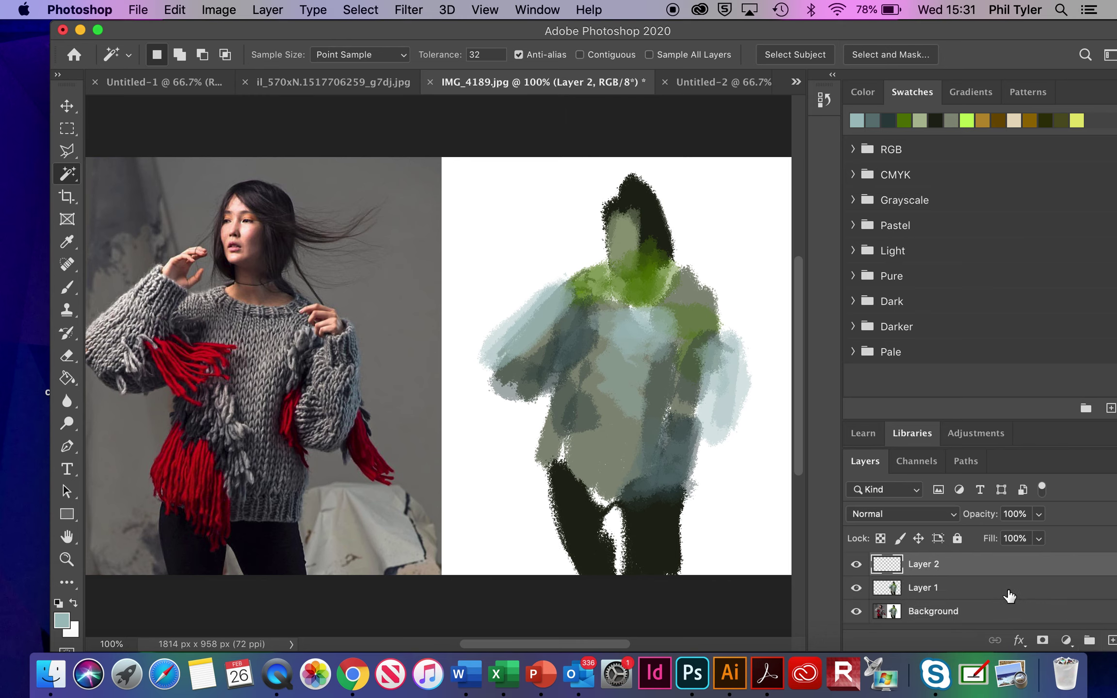
pyautogui.moveTo(1000, 587); pyautogui.dragTo(988, 564)
pyautogui.click(67, 378)
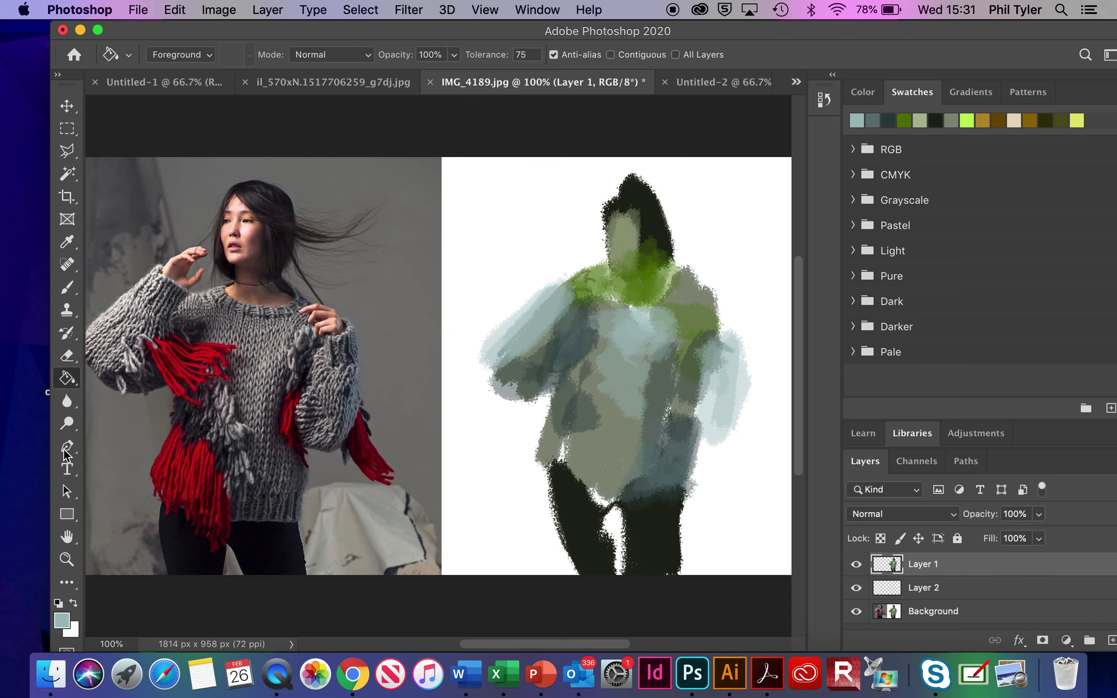
pyautogui.click(62, 619)
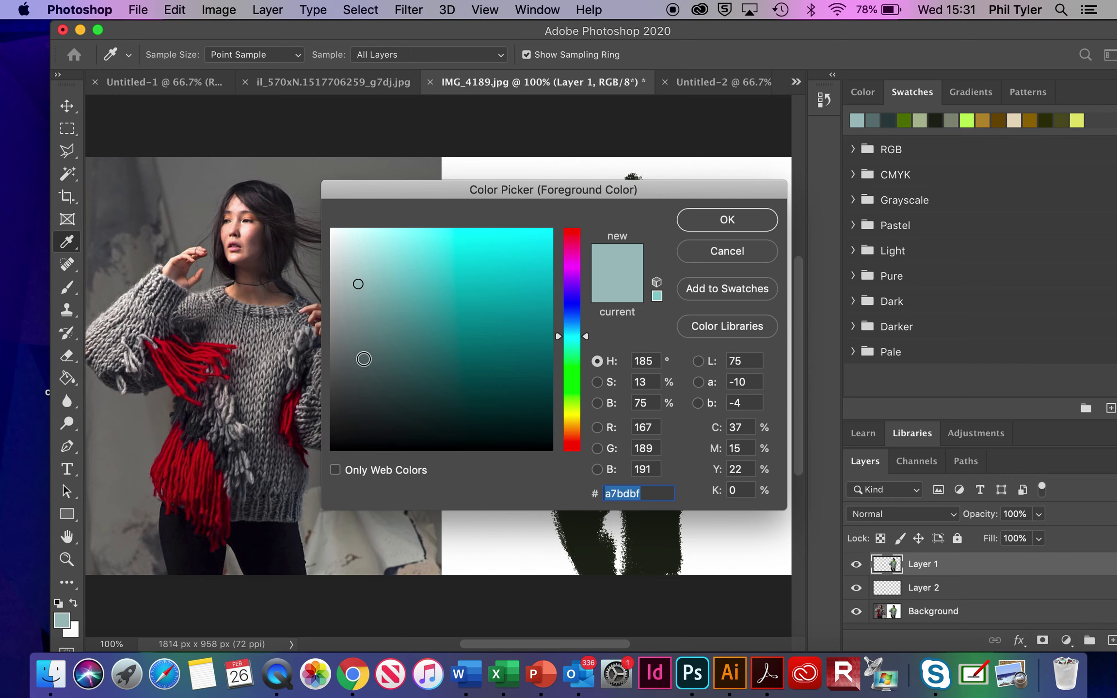
pyautogui.click(362, 356)
pyautogui.click(727, 219)
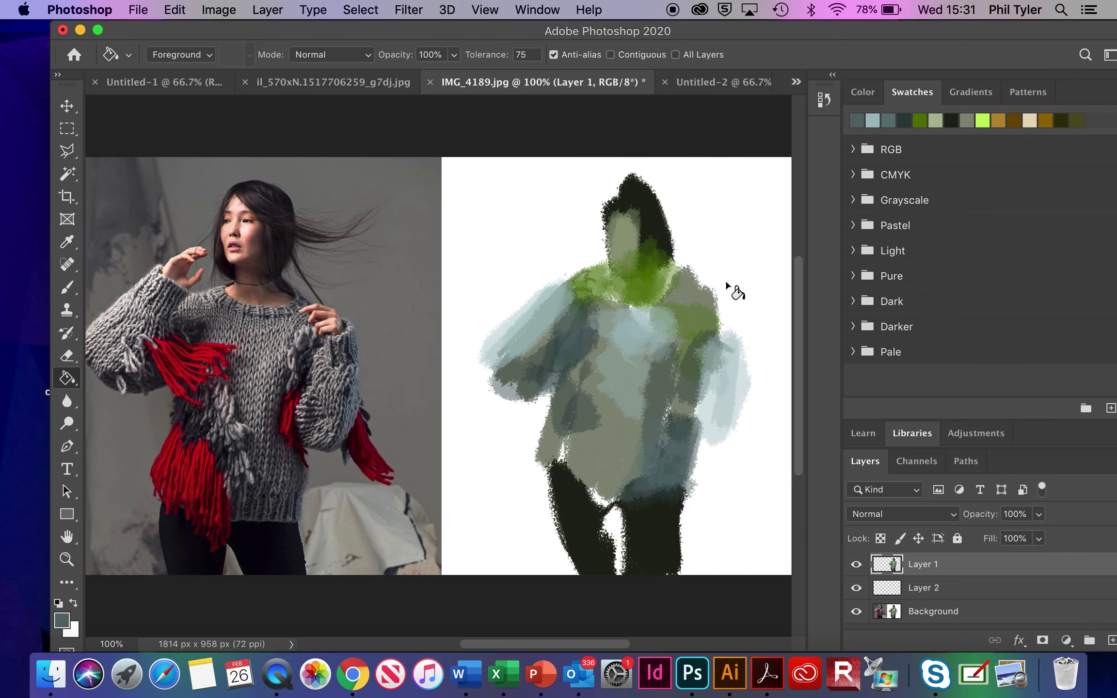
pyautogui.click(738, 276)
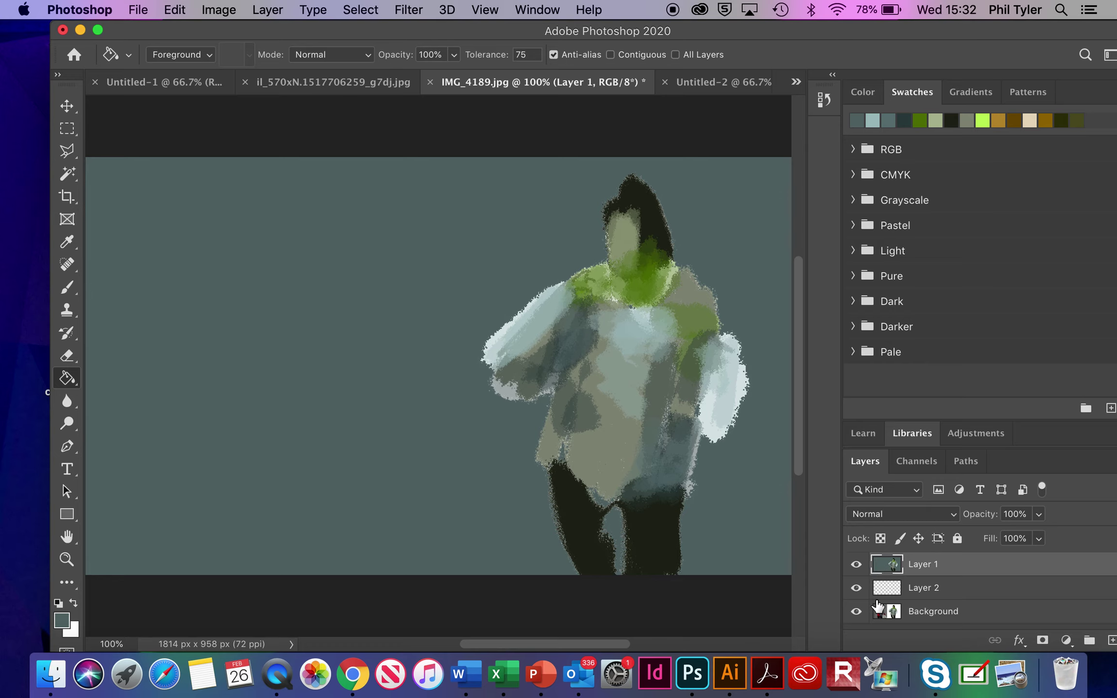
pyautogui.click(903, 615)
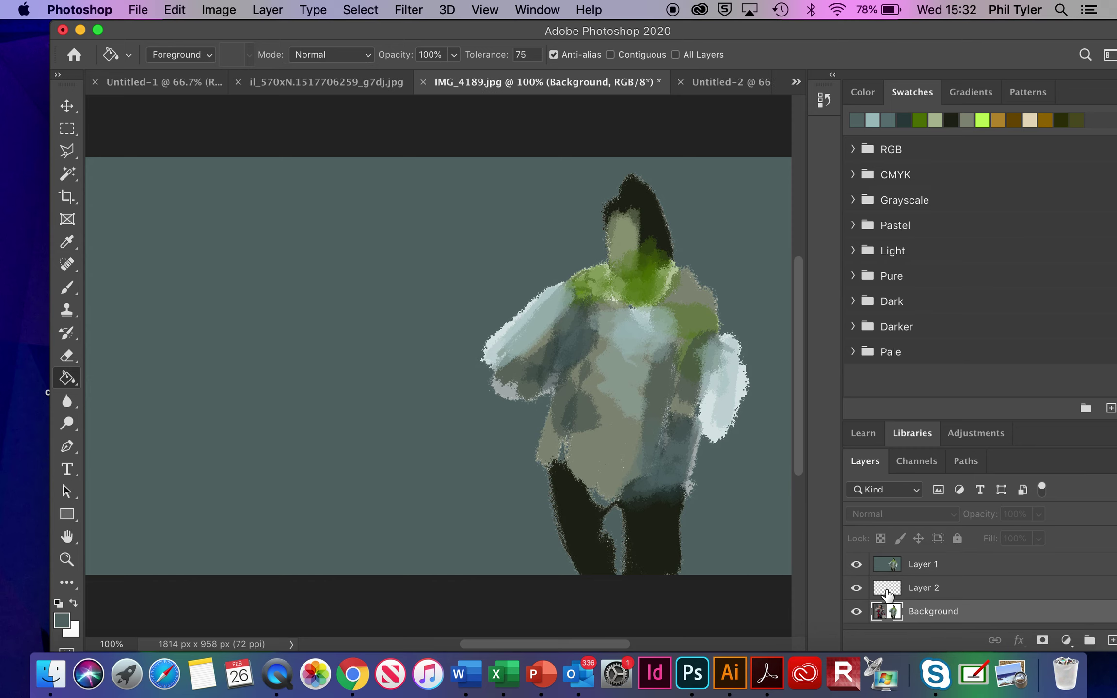
pyautogui.click(856, 564)
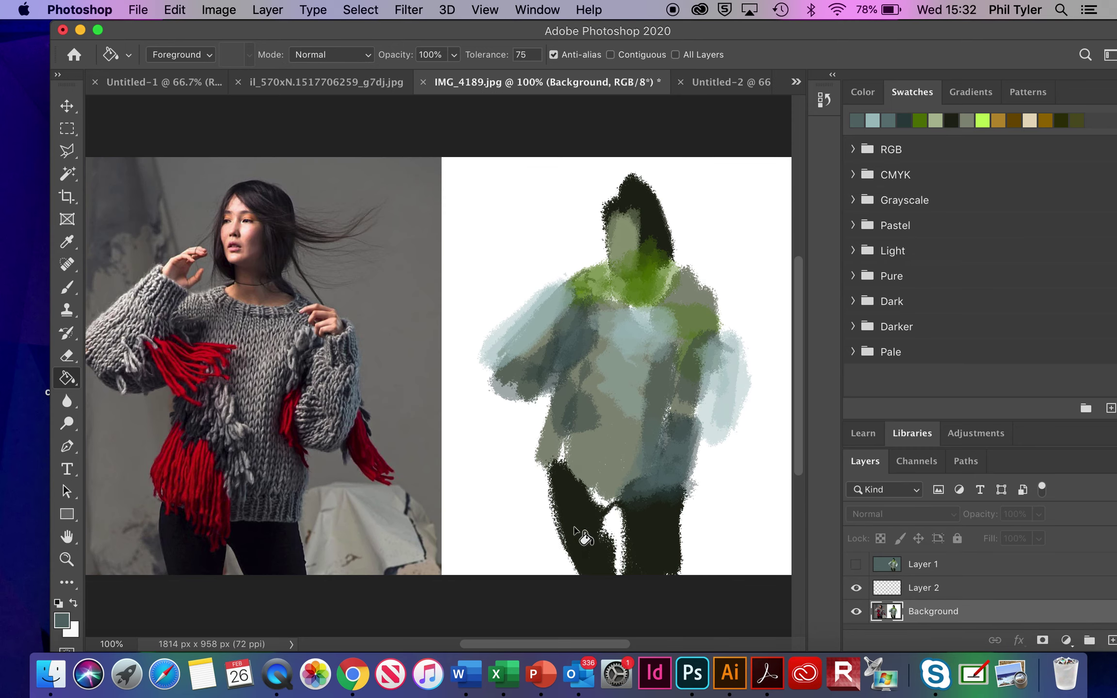
# - Select the left-hand photo and paste it into a new Layer 3 above the visible Layer 1
pyautogui.click(67, 128)
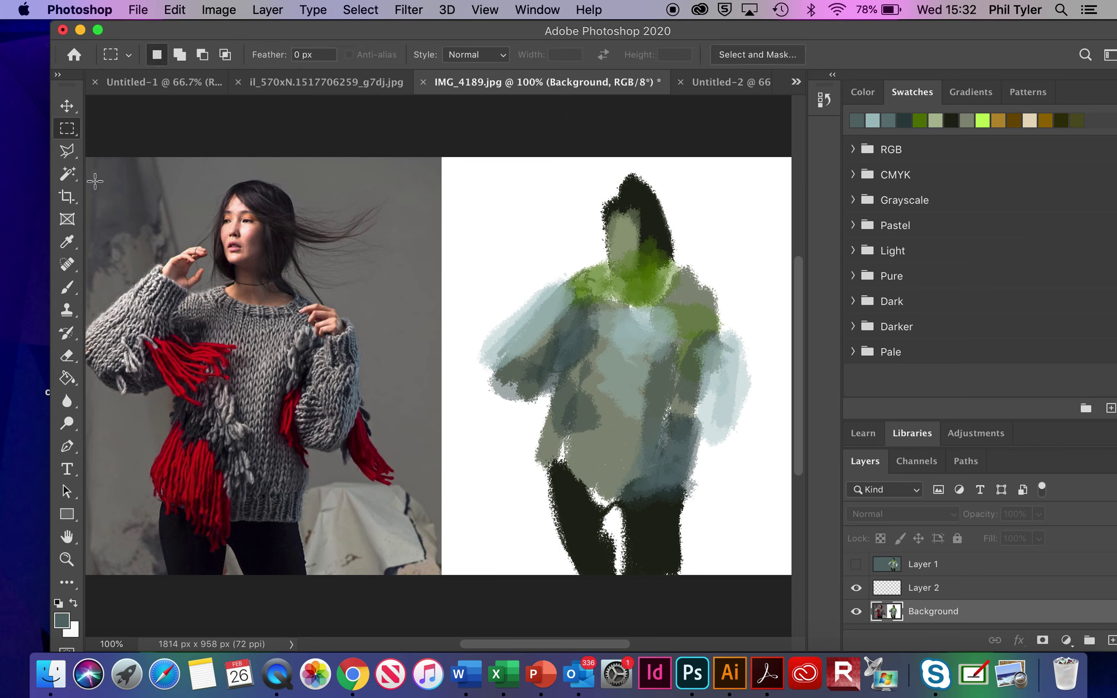
pyautogui.moveTo(95, 181); pyautogui.dragTo(425, 589)
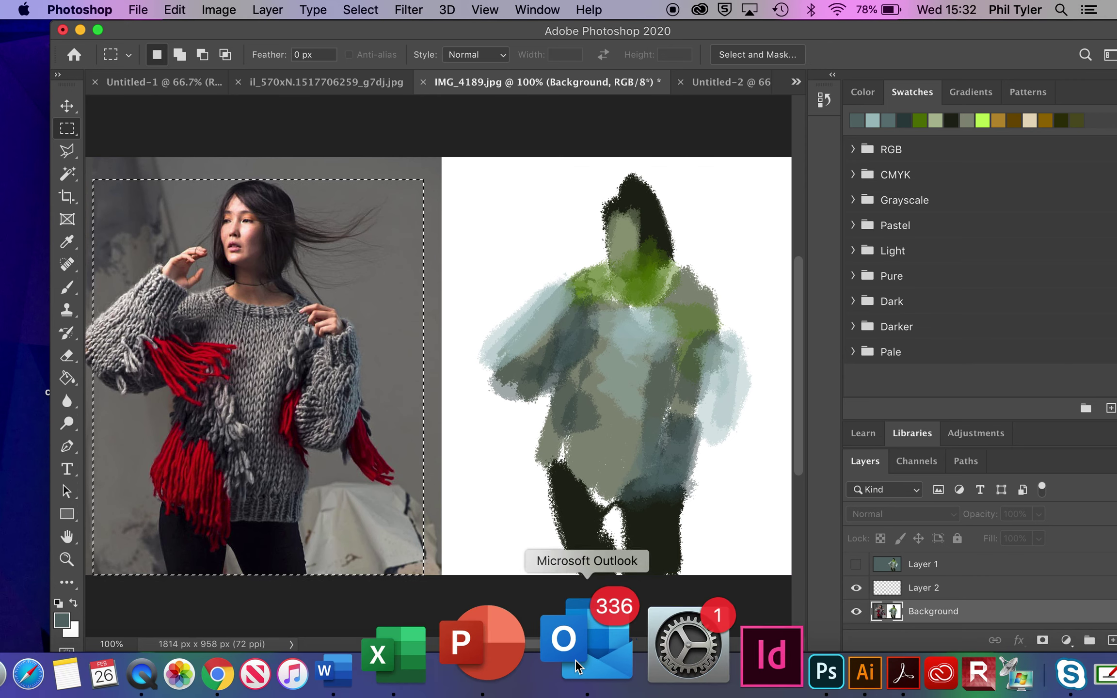
pyautogui.click(951, 567)
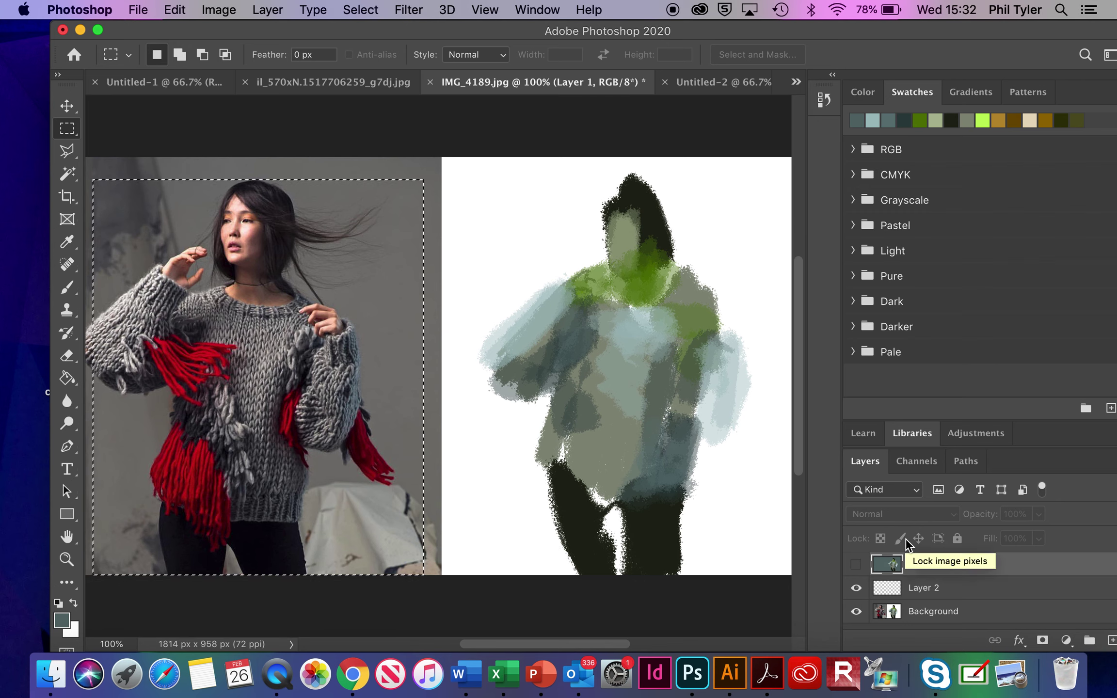
pyautogui.click(856, 564)
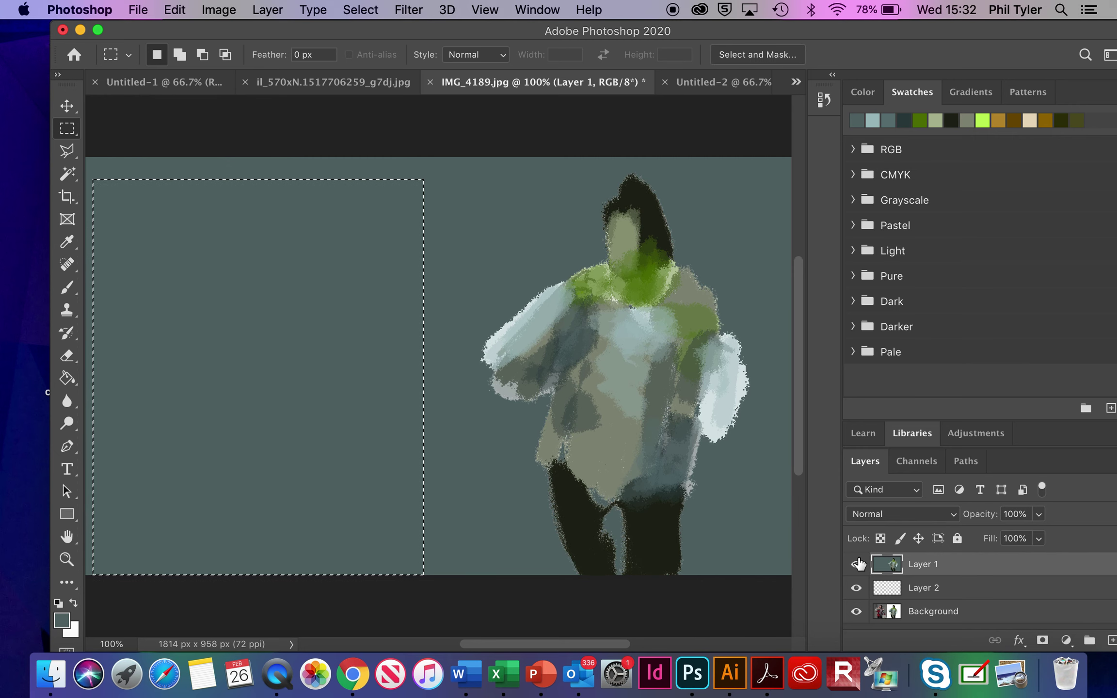
pyautogui.press('super+v')
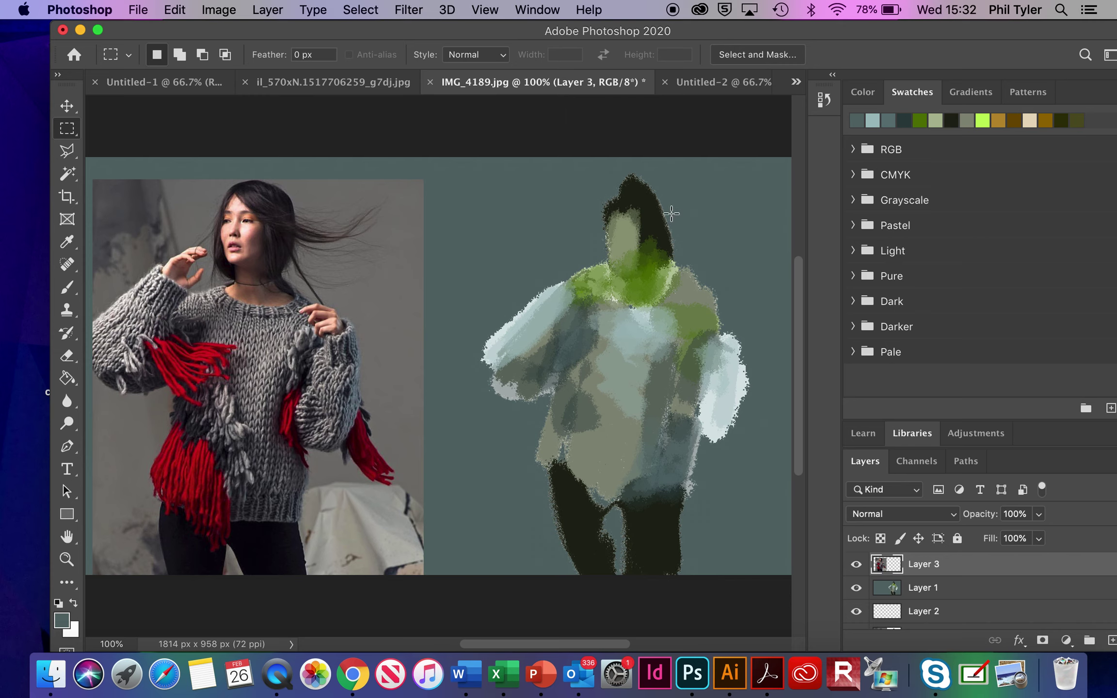
pyautogui.click(73, 288)
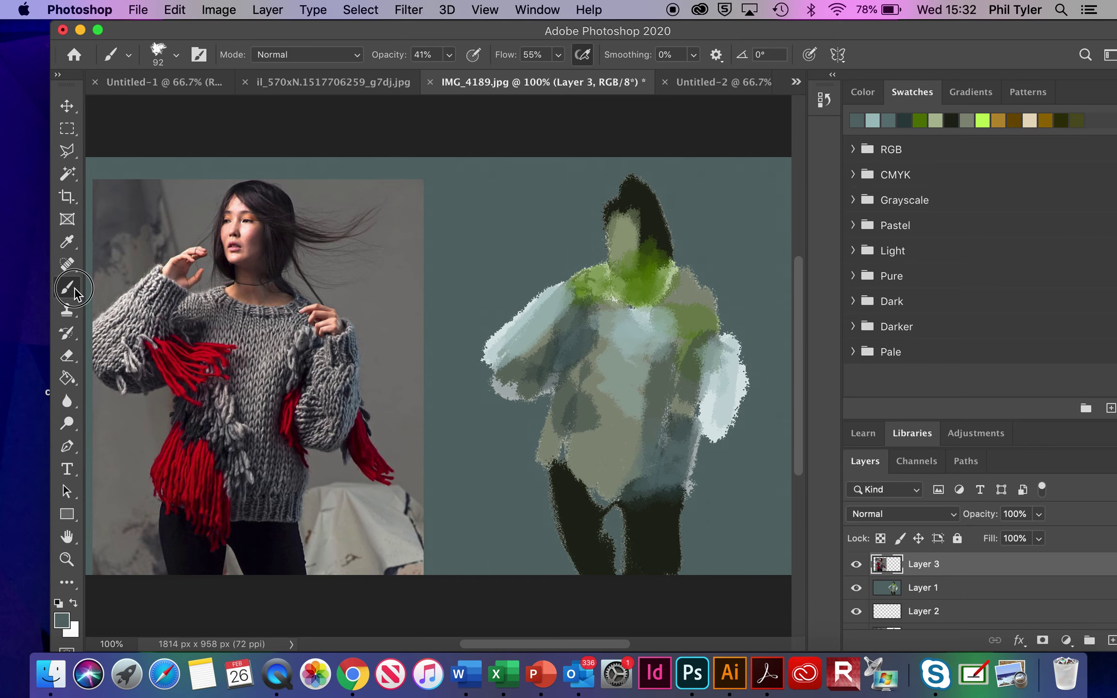
# - Switch to the regular Brush Tool and shrink it to 20 px
pyautogui.moveTo(74, 287); pyautogui.dragTo(110, 298)
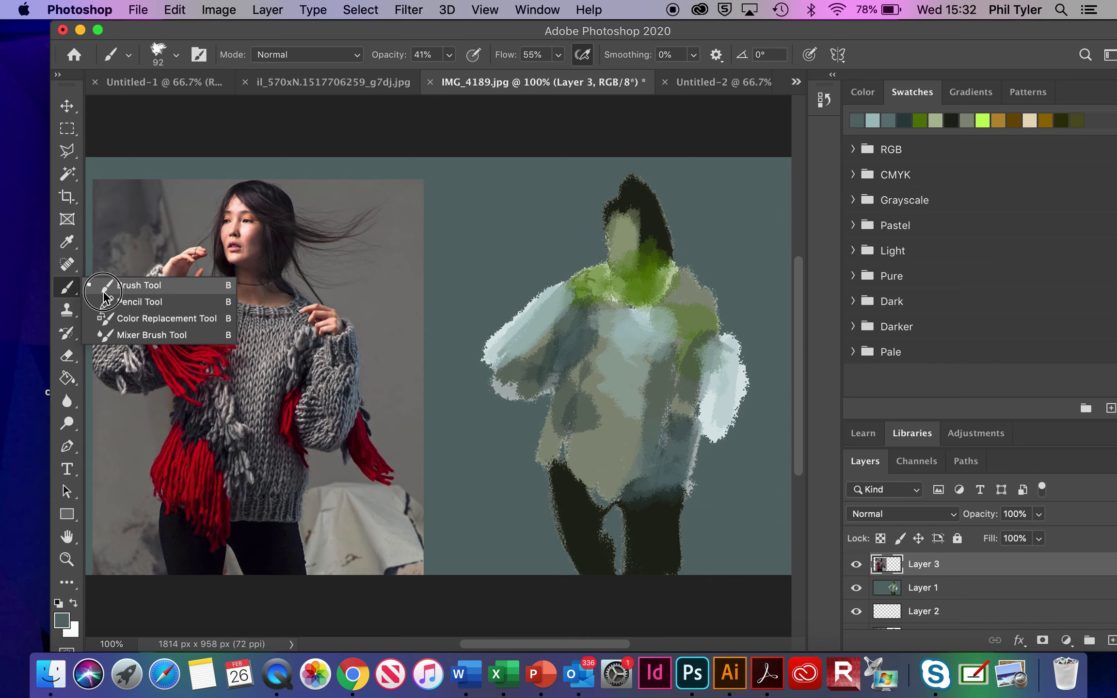
pyautogui.click(111, 286)
pyautogui.click(176, 57)
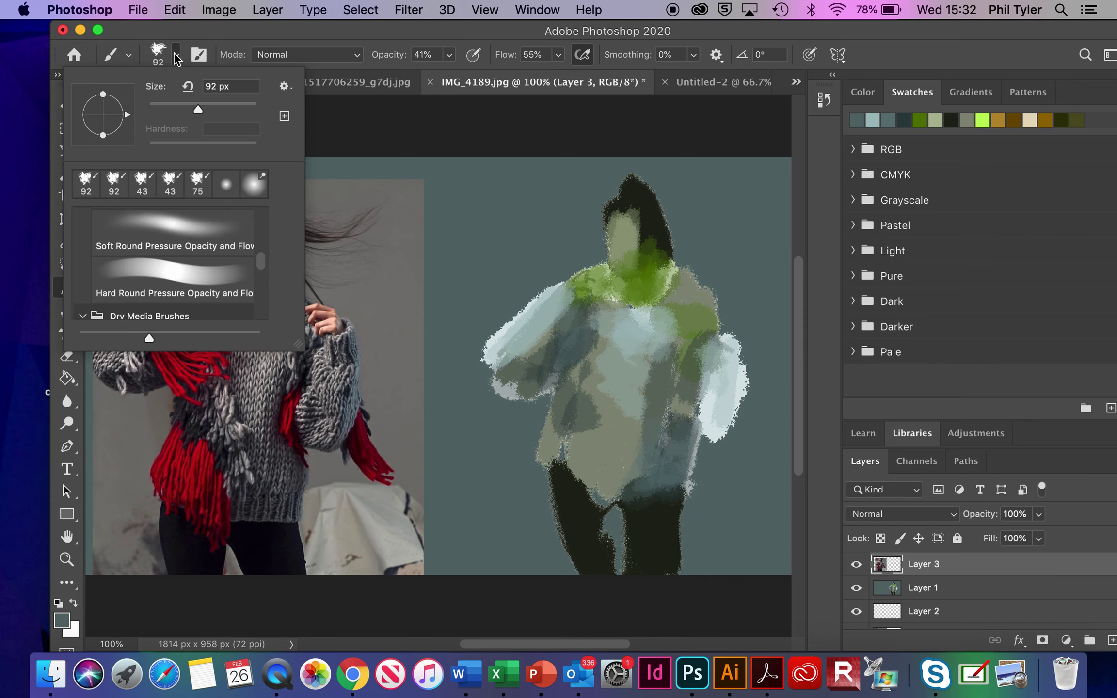
pyautogui.moveTo(197, 106); pyautogui.dragTo(172, 110)
pyautogui.click(1013, 287)
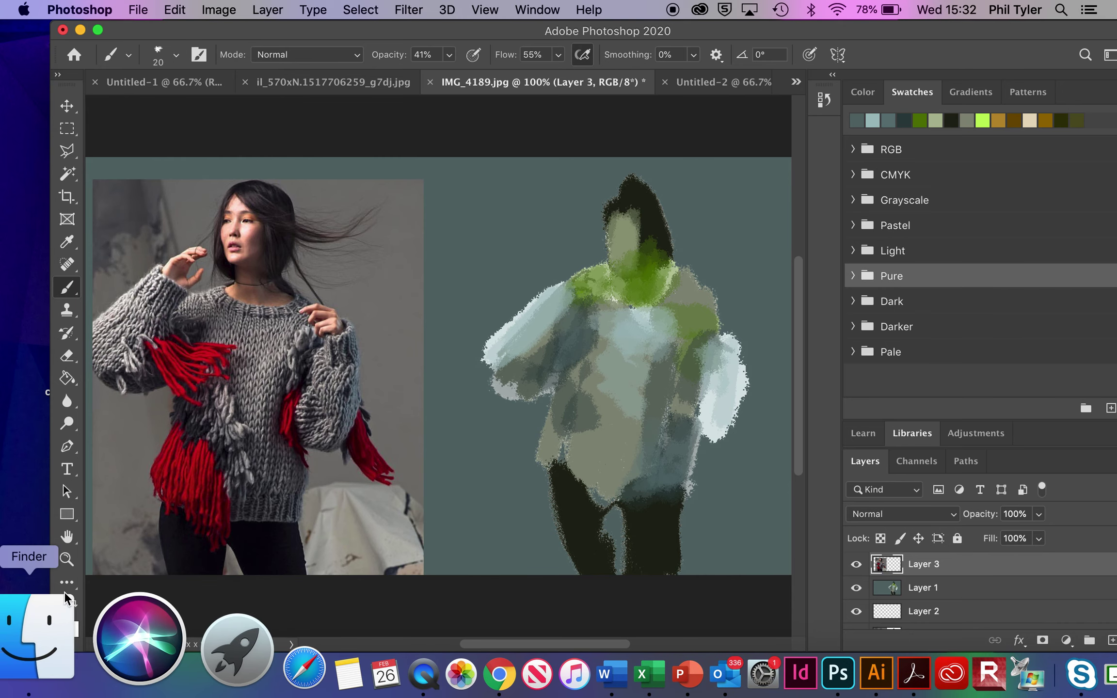
# - Set the foreground colour to a near-black
pyautogui.click(63, 625)
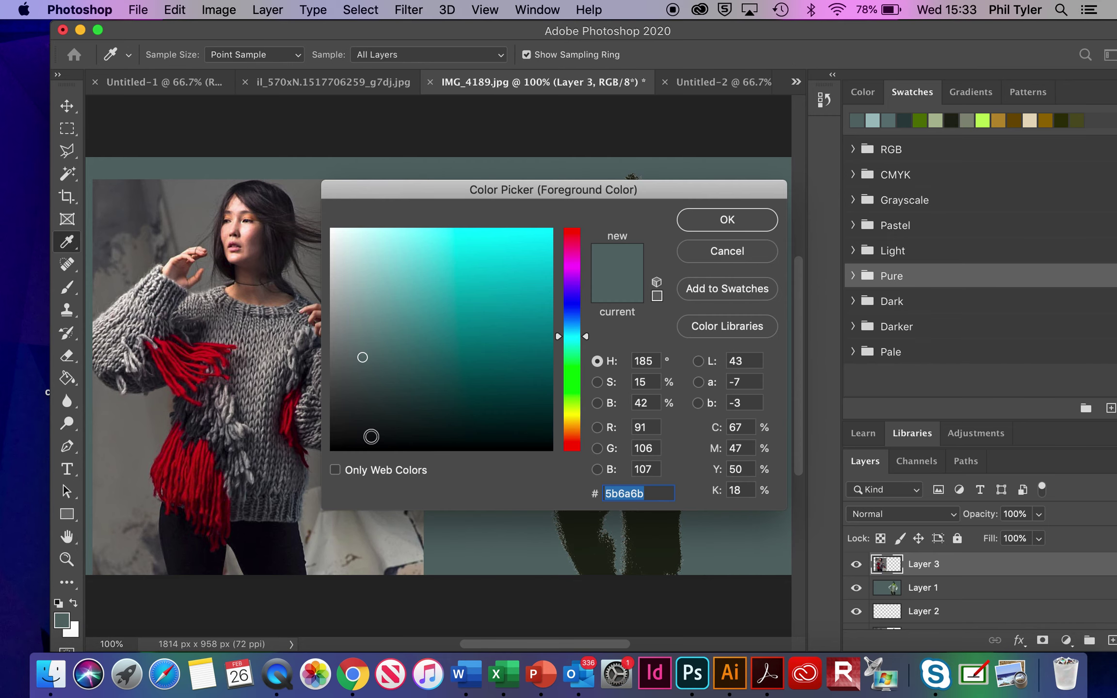
pyautogui.click(388, 417)
pyautogui.click(704, 215)
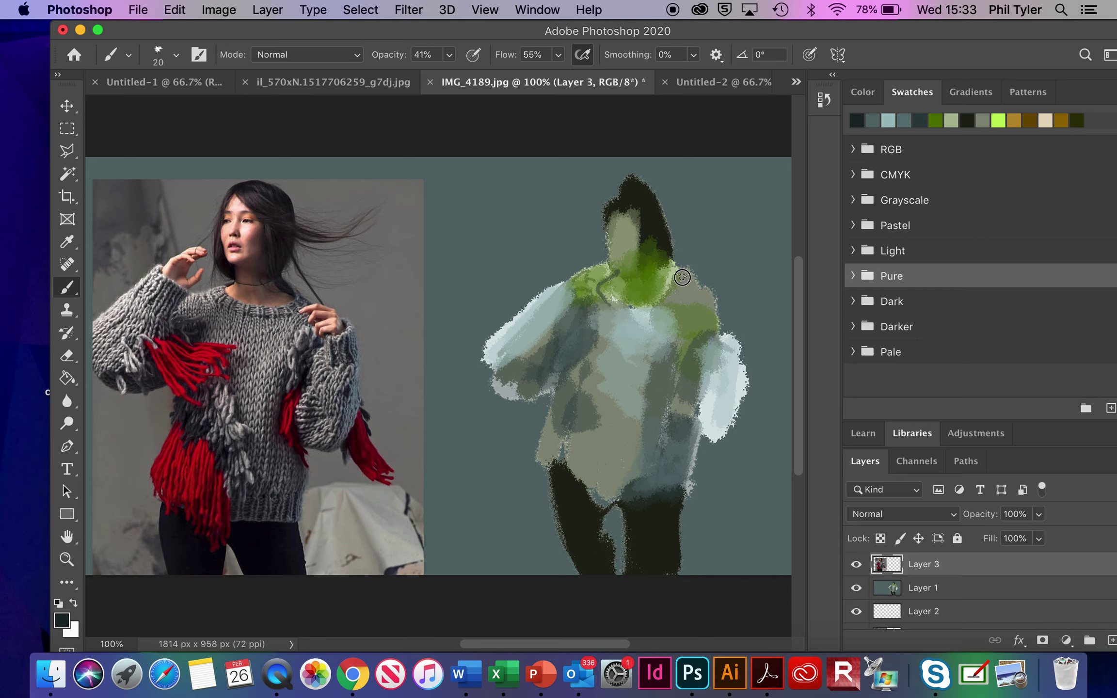
# - Paint thin dark knit lines from the collar down the sweater's torso toward the hem
pyautogui.moveTo(670, 286)
pyautogui.mouseDown()
pyautogui.moveTo(681, 300)
pyautogui.moveTo(623, 313)
pyautogui.moveTo(572, 288)
pyautogui.moveTo(606, 317)
pyautogui.moveTo(659, 322)
pyautogui.moveTo(685, 307)
pyautogui.moveTo(669, 320)
pyautogui.mouseUp()
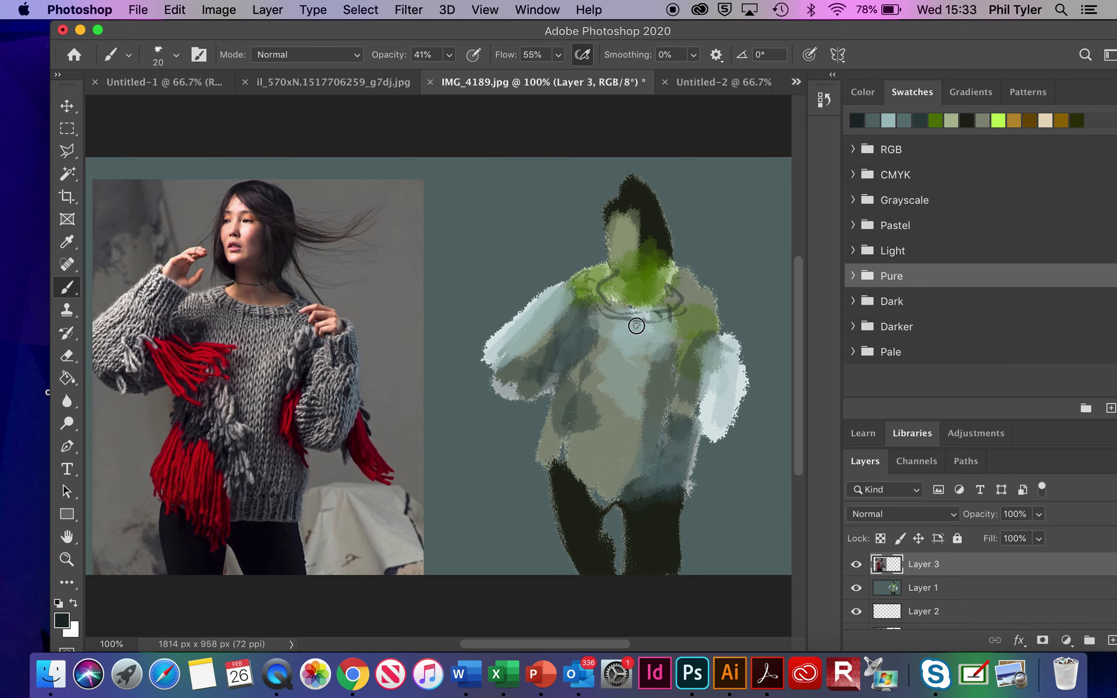
pyautogui.moveTo(636, 329)
pyautogui.mouseDown()
pyautogui.moveTo(621, 351)
pyautogui.moveTo(610, 530)
pyautogui.mouseUp()
pyautogui.moveTo(646, 329)
pyautogui.mouseDown()
pyautogui.moveTo(630, 371)
pyautogui.moveTo(625, 510)
pyautogui.mouseUp()
pyautogui.moveTo(664, 325)
pyautogui.mouseDown()
pyautogui.moveTo(640, 426)
pyautogui.moveTo(643, 482)
pyautogui.mouseUp()
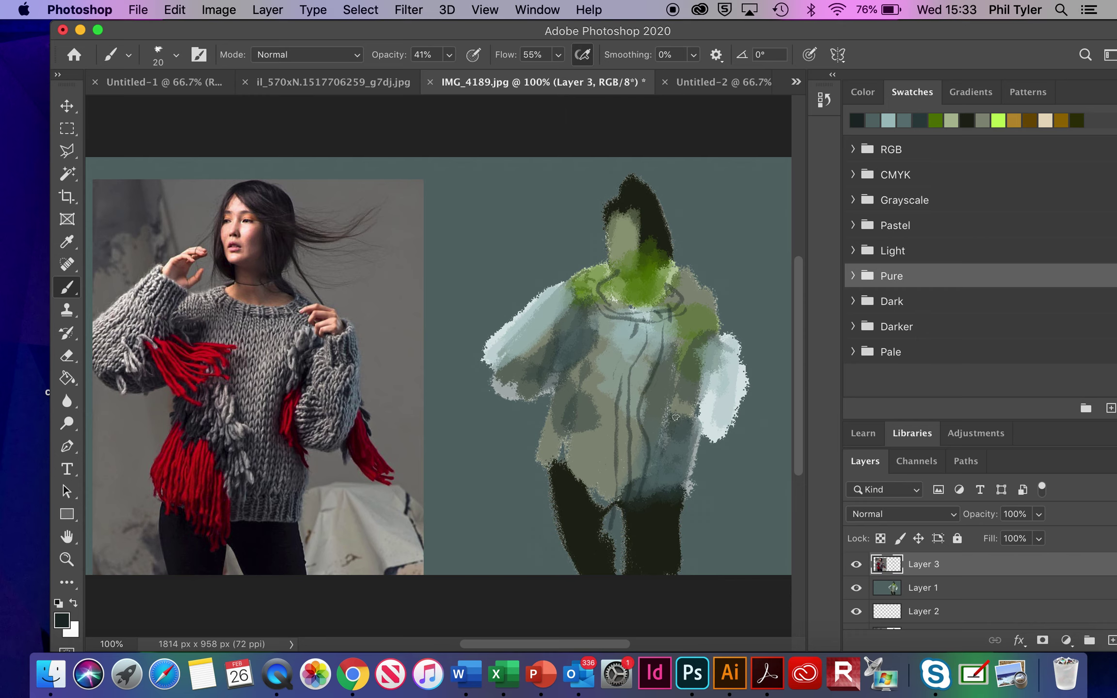
pyautogui.moveTo(690, 350); pyautogui.dragTo(646, 500)
pyautogui.moveTo(689, 376); pyautogui.dragTo(669, 473)
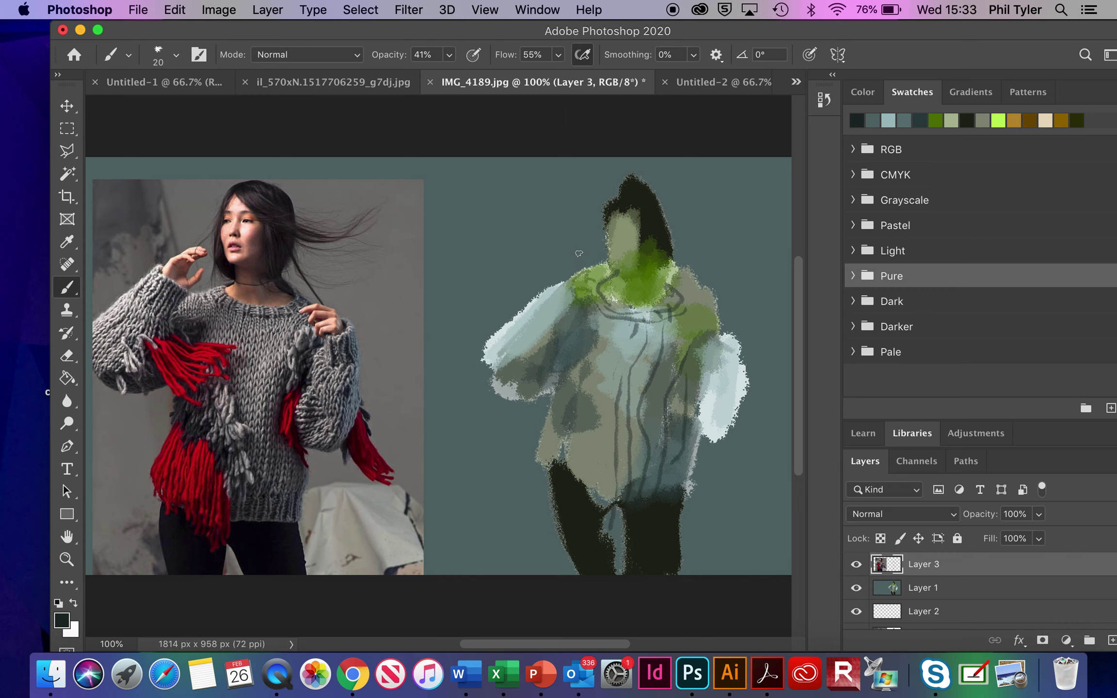
# - Paint several thin dark lines along the left sleeve and its edges
pyautogui.moveTo(556, 298); pyautogui.dragTo(483, 397)
pyautogui.moveTo(573, 289); pyautogui.dragTo(486, 410)
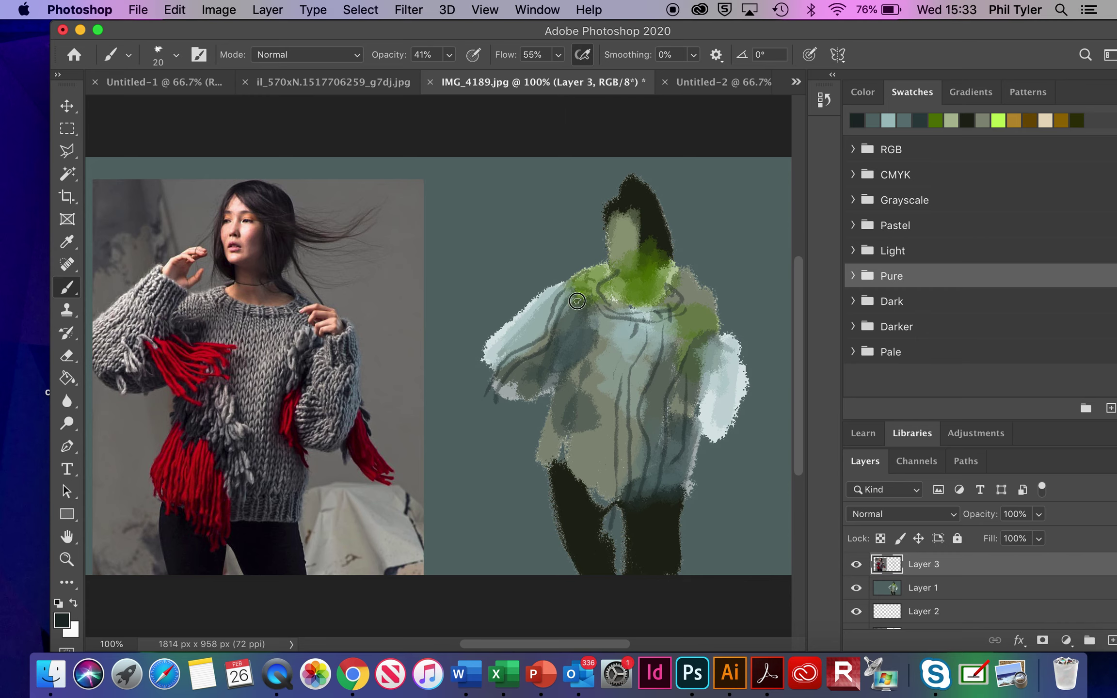
pyautogui.moveTo(577, 301); pyautogui.dragTo(508, 400)
pyautogui.moveTo(517, 337); pyautogui.dragTo(485, 371)
pyautogui.moveTo(555, 297)
pyautogui.mouseDown()
pyautogui.moveTo(498, 334)
pyautogui.moveTo(475, 374)
pyautogui.mouseUp()
# - Add dark strokes and marks down the sweater's right side and right sleeve
pyautogui.moveTo(706, 330)
pyautogui.mouseDown()
pyautogui.moveTo(683, 395)
pyautogui.moveTo(686, 424)
pyautogui.mouseUp()
pyautogui.moveTo(728, 348); pyautogui.dragTo(714, 360)
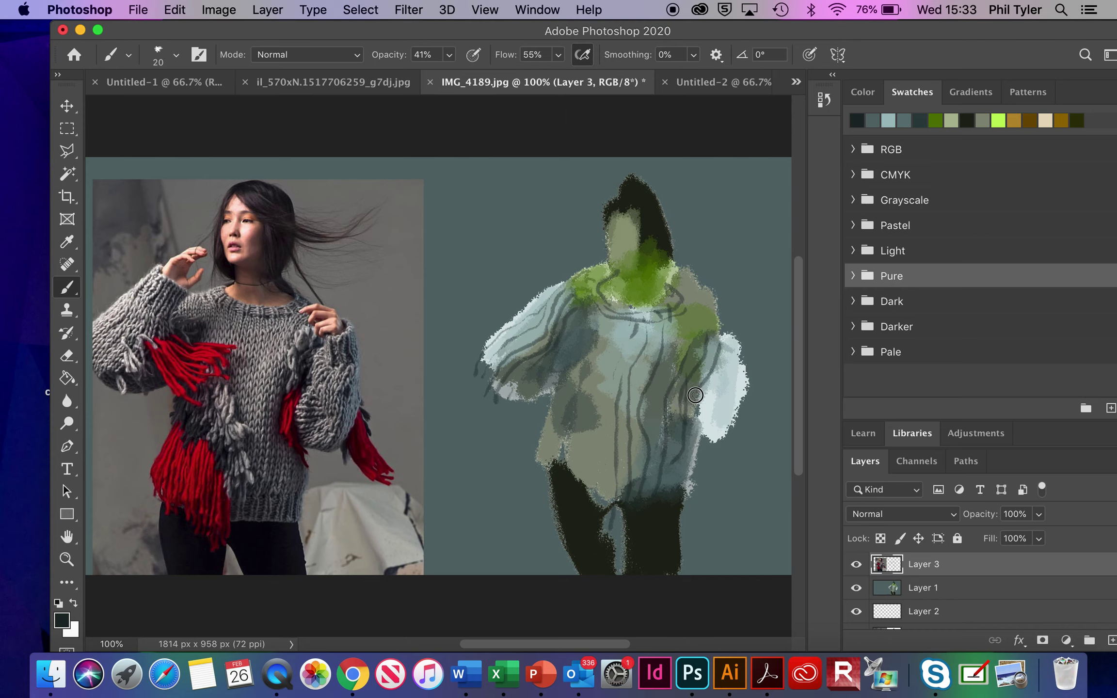
pyautogui.moveTo(706, 414)
pyautogui.mouseDown()
pyautogui.moveTo(728, 387)
pyautogui.moveTo(728, 413)
pyautogui.moveTo(738, 381)
pyautogui.moveTo(731, 425)
pyautogui.mouseUp()
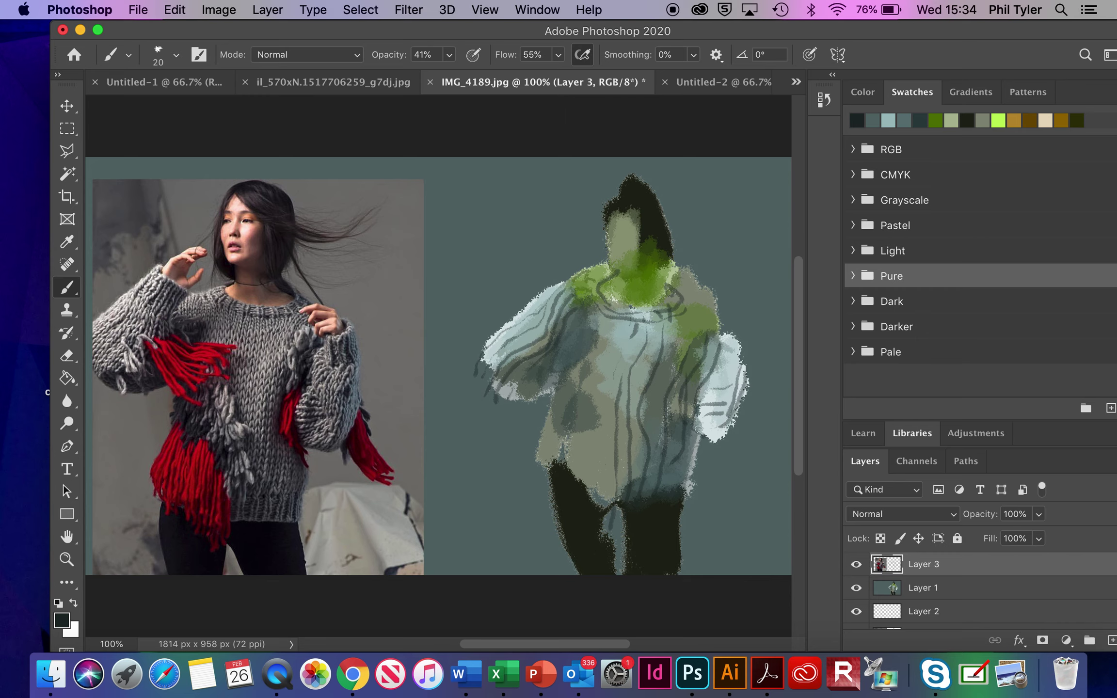
pyautogui.moveTo(739, 330); pyautogui.dragTo(737, 339)
pyautogui.click(62, 618)
# - Make pale cream dedcba the foreground colour and raise brush opacity to 71%
pyautogui.click(574, 415)
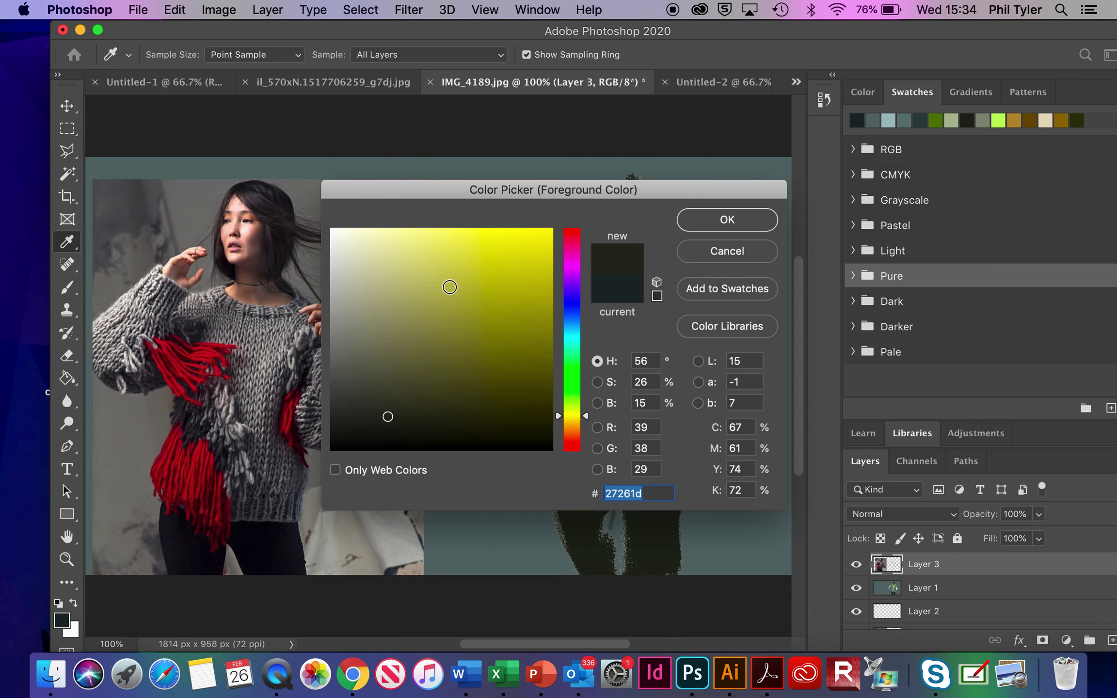
pyautogui.click(366, 257)
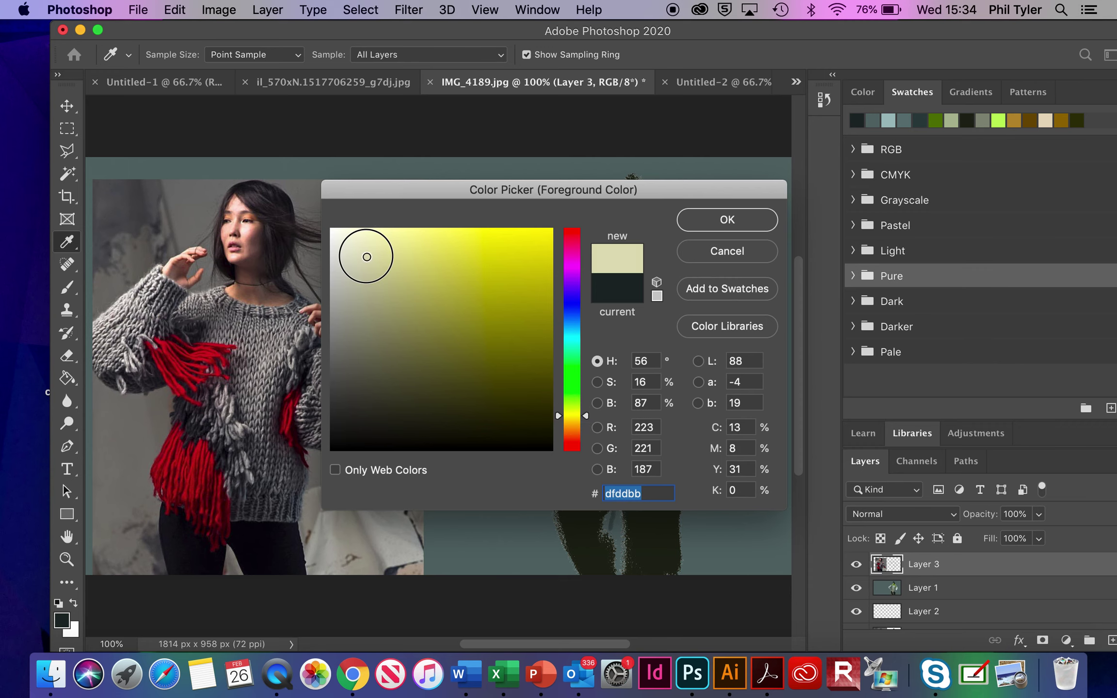
pyautogui.click(700, 230)
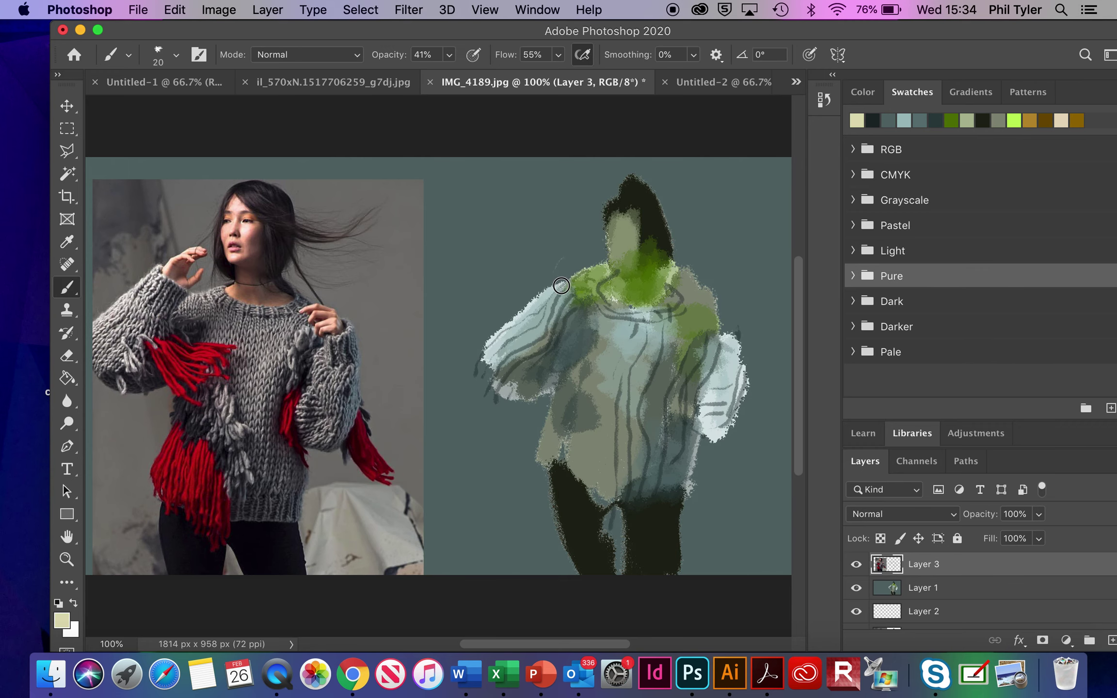
pyautogui.click(449, 55)
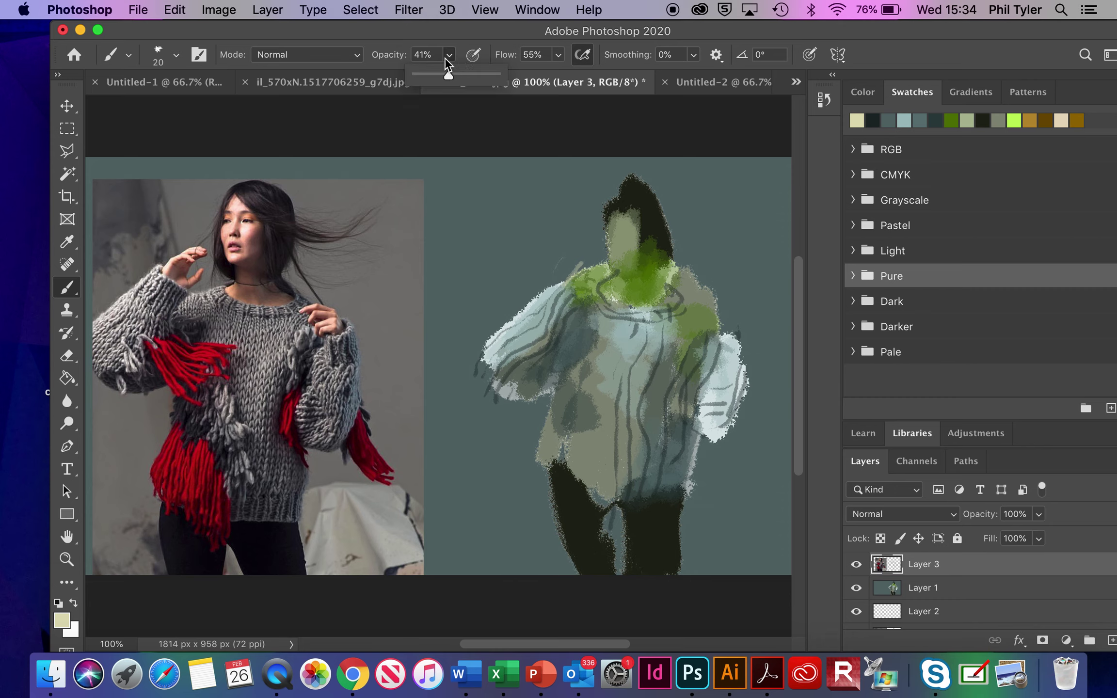
# - Brush 71% cream highlights over the hand, face up to the hairline, neck and shoulder
pyautogui.click(613, 299)
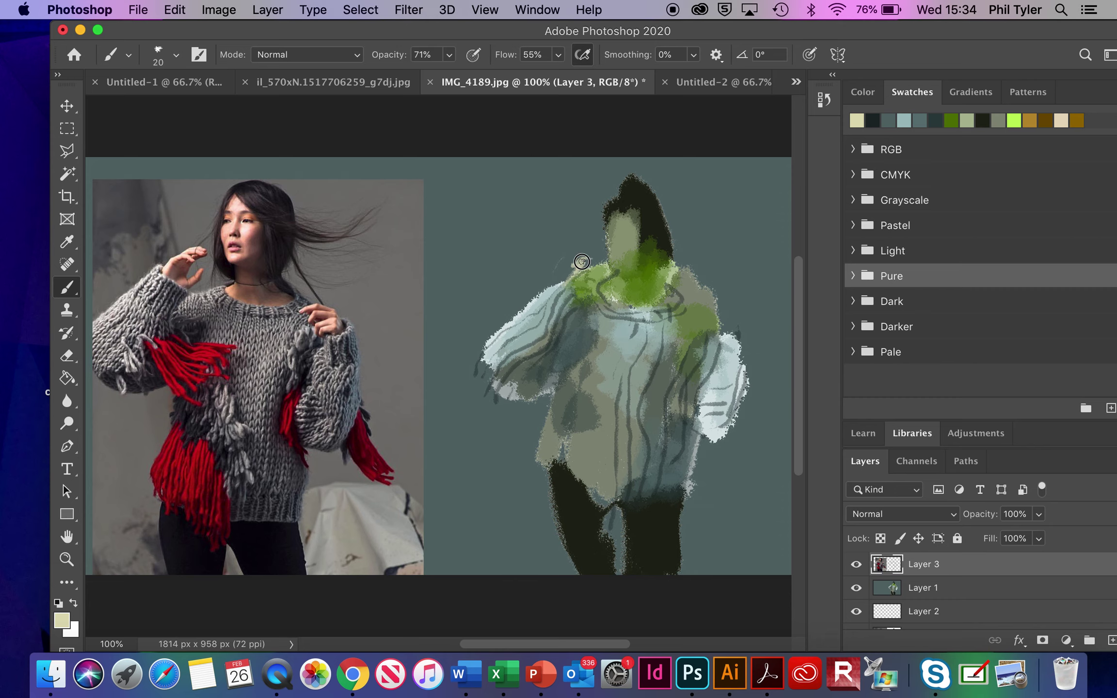
pyautogui.moveTo(594, 264)
pyautogui.mouseDown()
pyautogui.moveTo(606, 253)
pyautogui.moveTo(567, 280)
pyautogui.mouseUp()
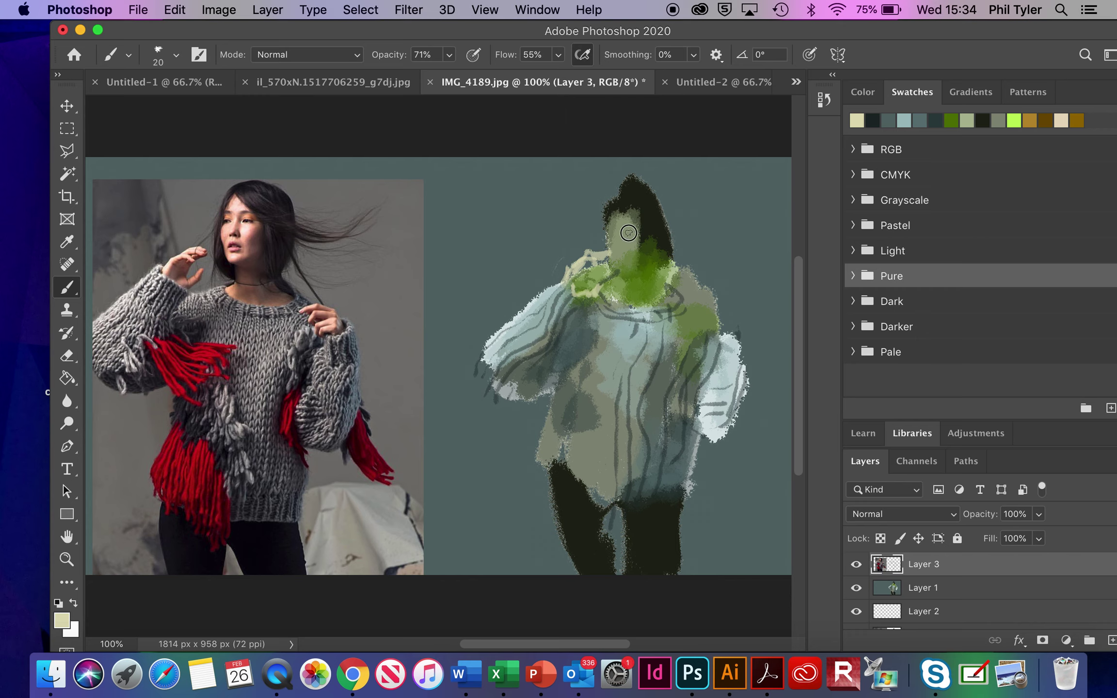
pyautogui.moveTo(629, 232)
pyautogui.mouseDown()
pyautogui.moveTo(622, 247)
pyautogui.moveTo(617, 215)
pyautogui.mouseUp()
pyautogui.moveTo(634, 231); pyautogui.dragTo(636, 211)
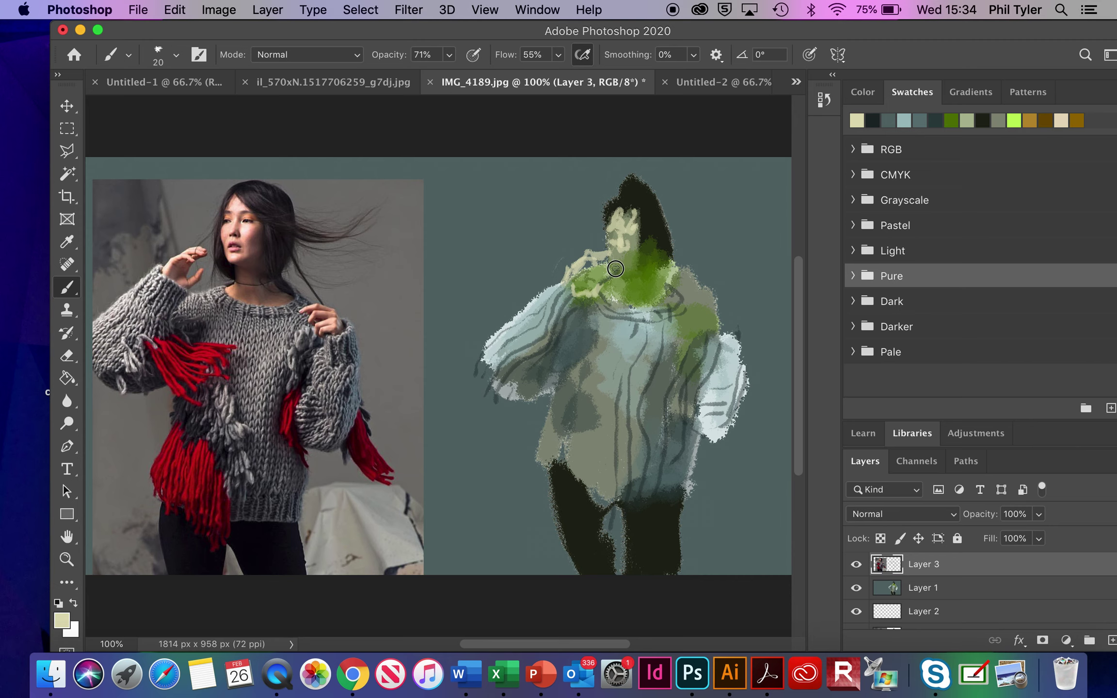
pyautogui.moveTo(615, 268); pyautogui.dragTo(615, 283)
pyautogui.moveTo(677, 316)
pyautogui.mouseDown()
pyautogui.moveTo(705, 309)
pyautogui.moveTo(684, 320)
pyautogui.moveTo(697, 337)
pyautogui.mouseUp()
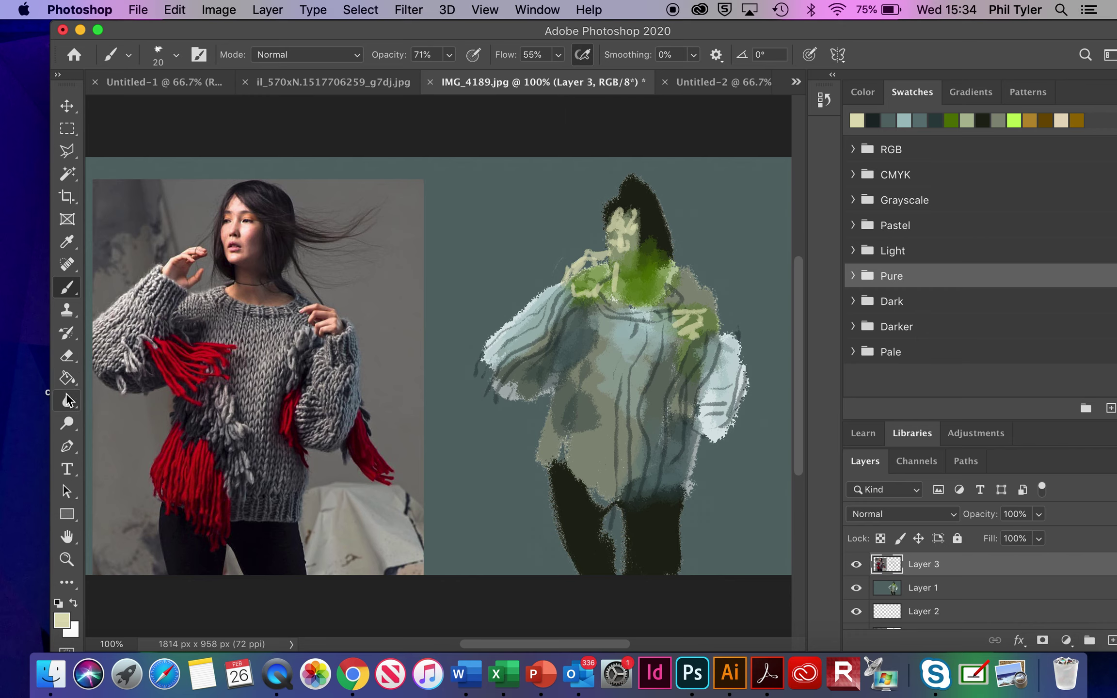
# - Erase the green paint from the figure's right shoulder on Layer 1 with the Eraser
pyautogui.click(68, 357)
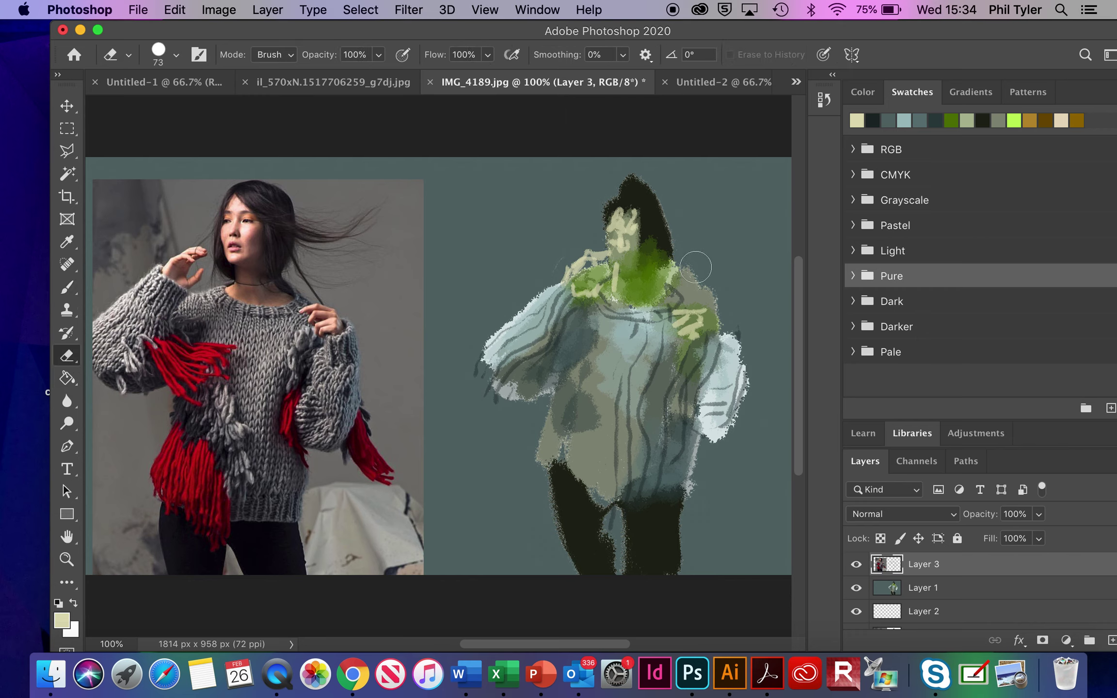
pyautogui.moveTo(703, 276)
pyautogui.mouseDown()
pyautogui.moveTo(681, 267)
pyautogui.moveTo(676, 277)
pyautogui.moveTo(694, 305)
pyautogui.mouseUp()
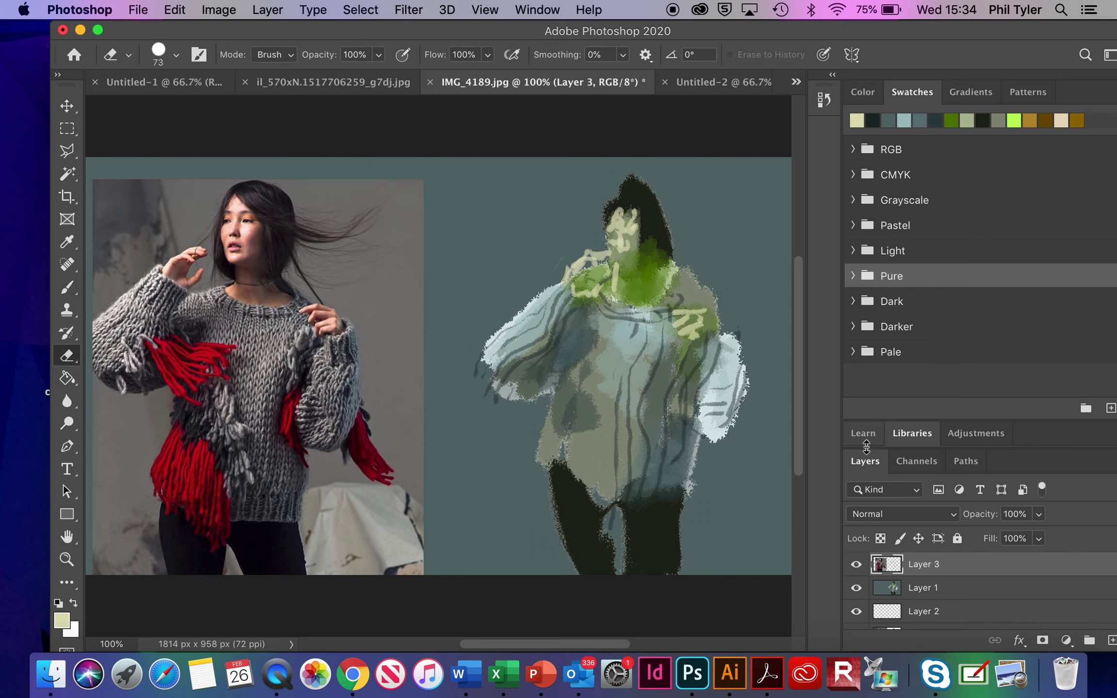
pyautogui.click(935, 587)
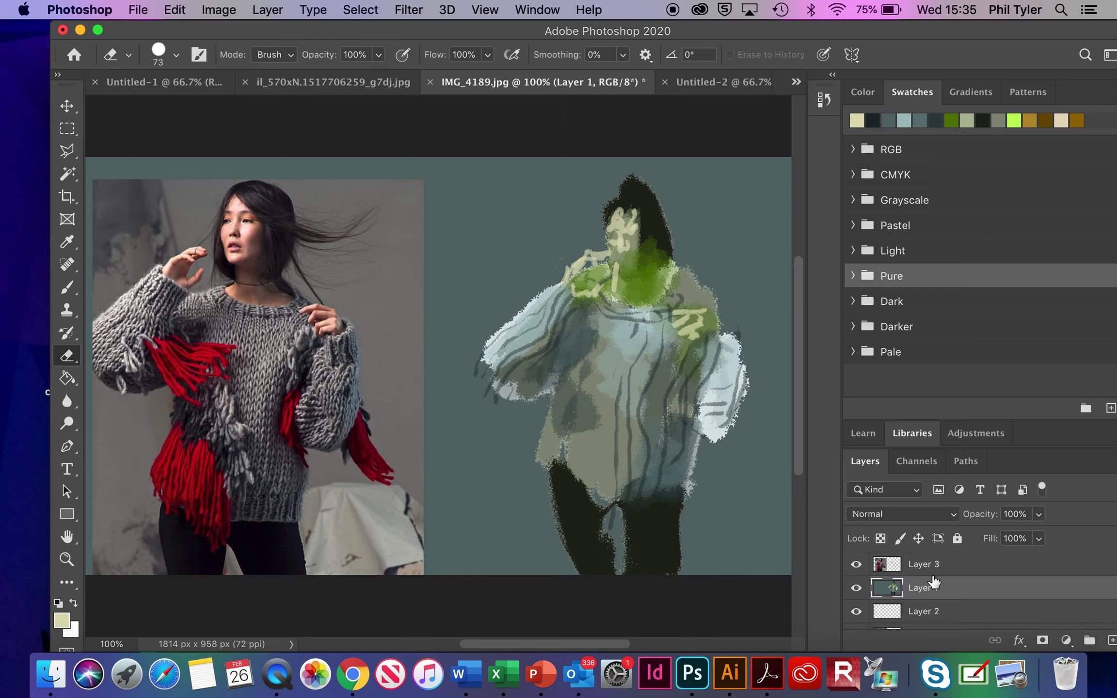
pyautogui.moveTo(717, 263)
pyautogui.mouseDown()
pyautogui.moveTo(694, 293)
pyautogui.moveTo(684, 279)
pyautogui.moveTo(699, 287)
pyautogui.mouseUp()
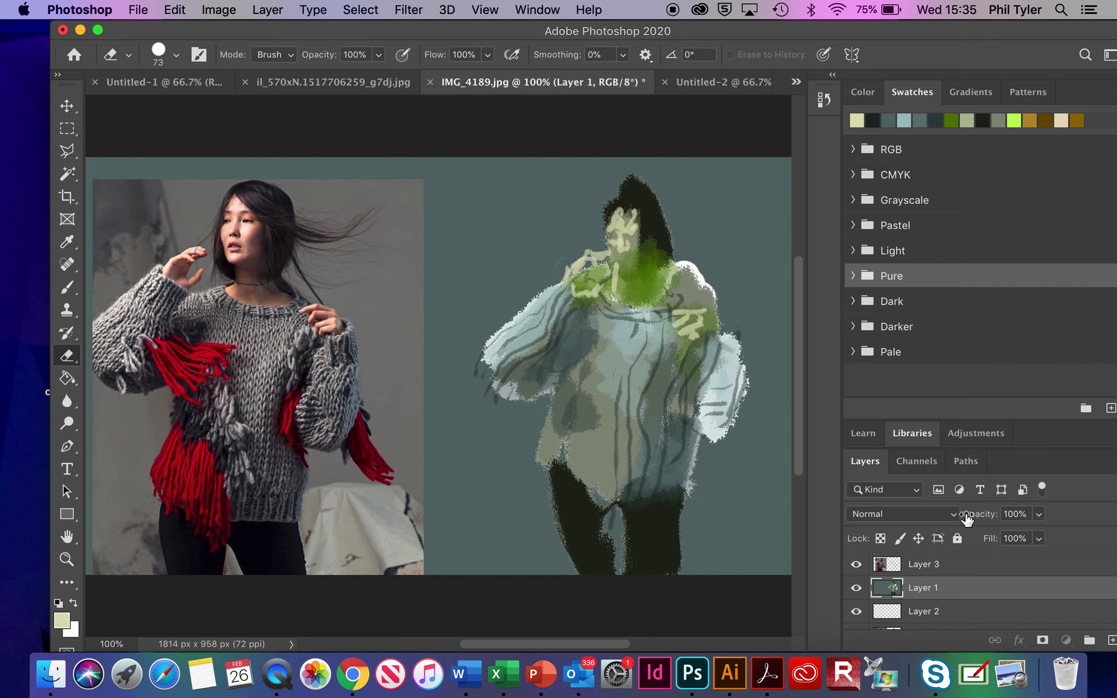
pyautogui.scroll(-2, 999, 572)
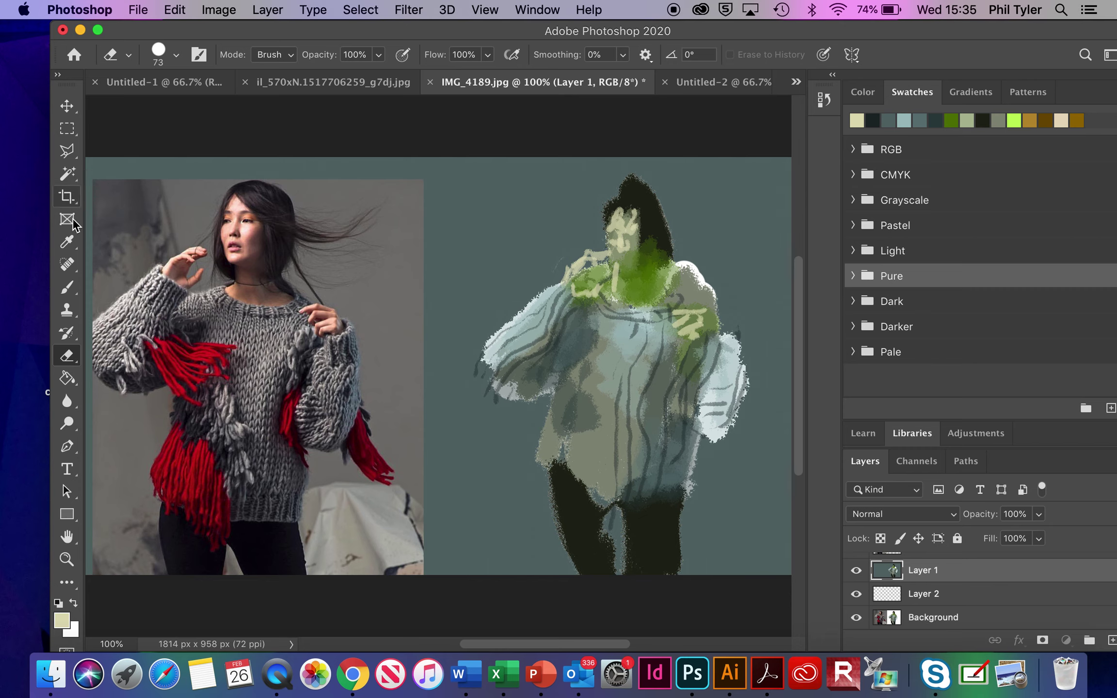
# - Sample the teal background colour and set the brush to 100% opacity and 43 px
pyautogui.click(68, 242)
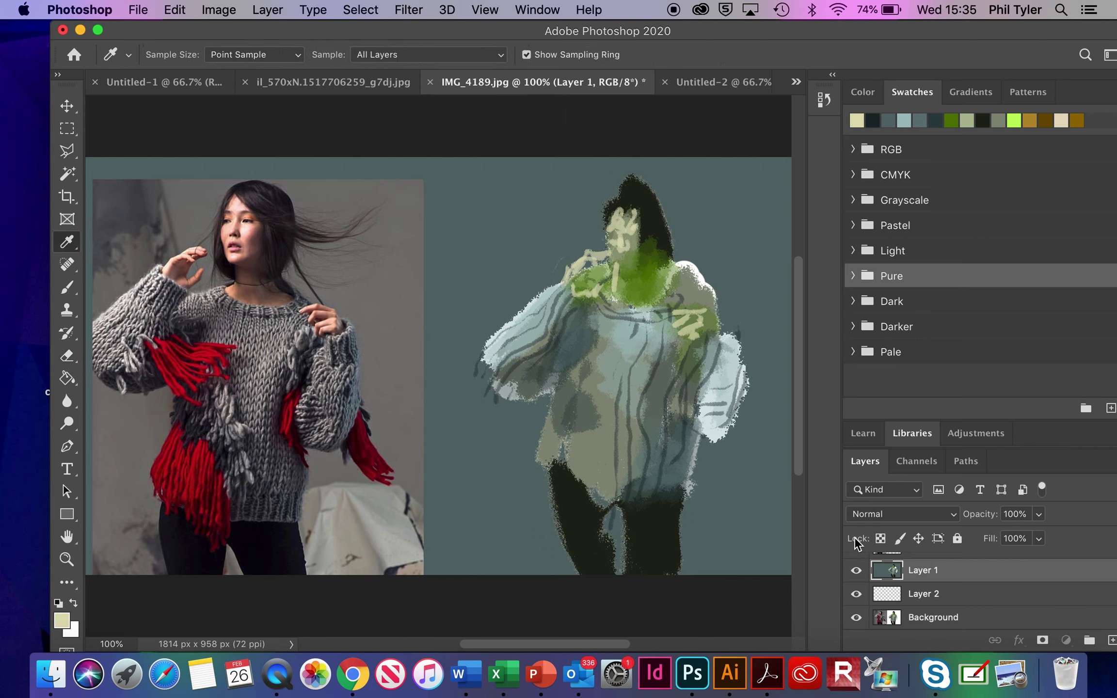
pyautogui.click(758, 213)
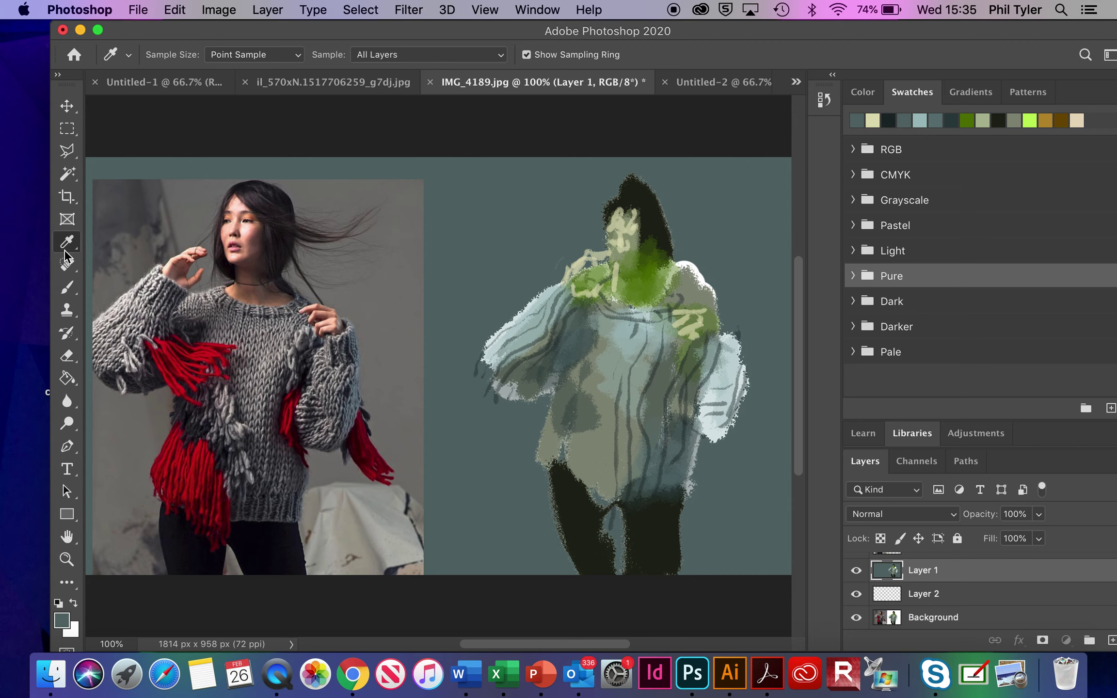
pyautogui.click(66, 288)
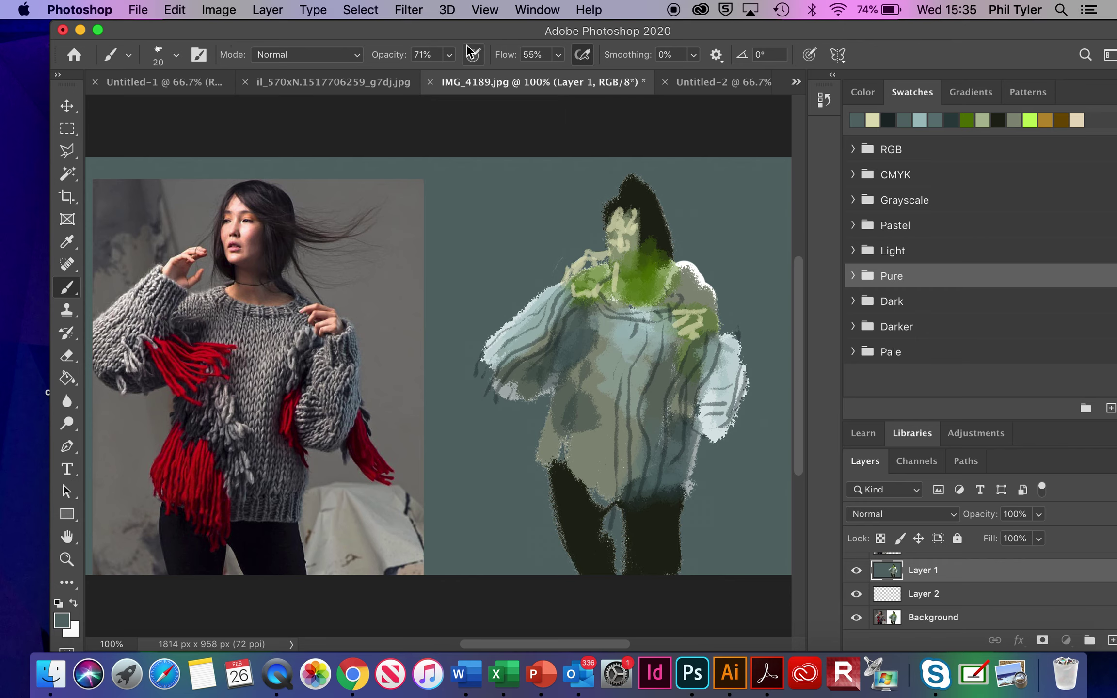
pyautogui.click(449, 54)
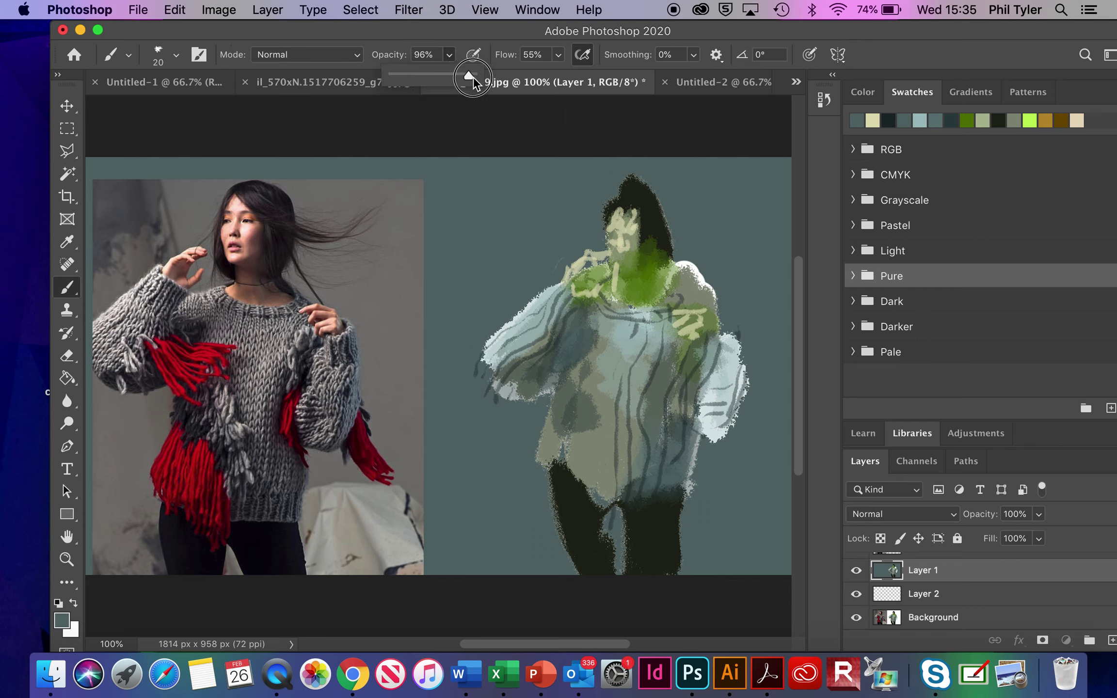
pyautogui.moveTo(473, 77); pyautogui.dragTo(478, 77)
pyautogui.click(176, 55)
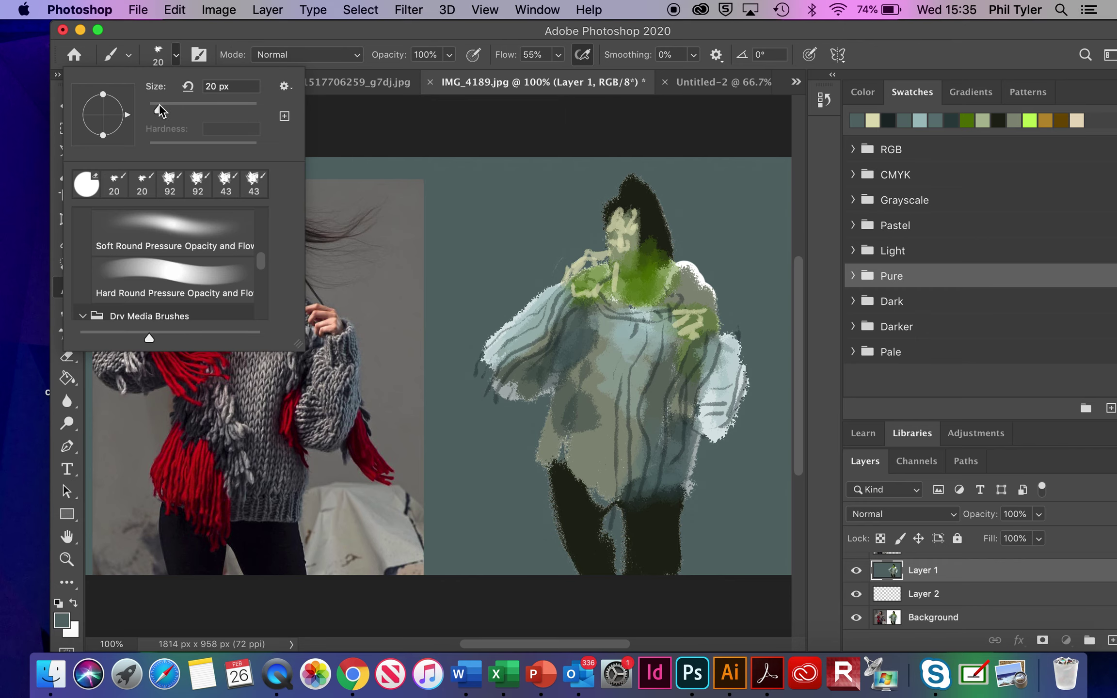
pyautogui.moveTo(159, 104); pyautogui.dragTo(169, 107)
pyautogui.click(679, 257)
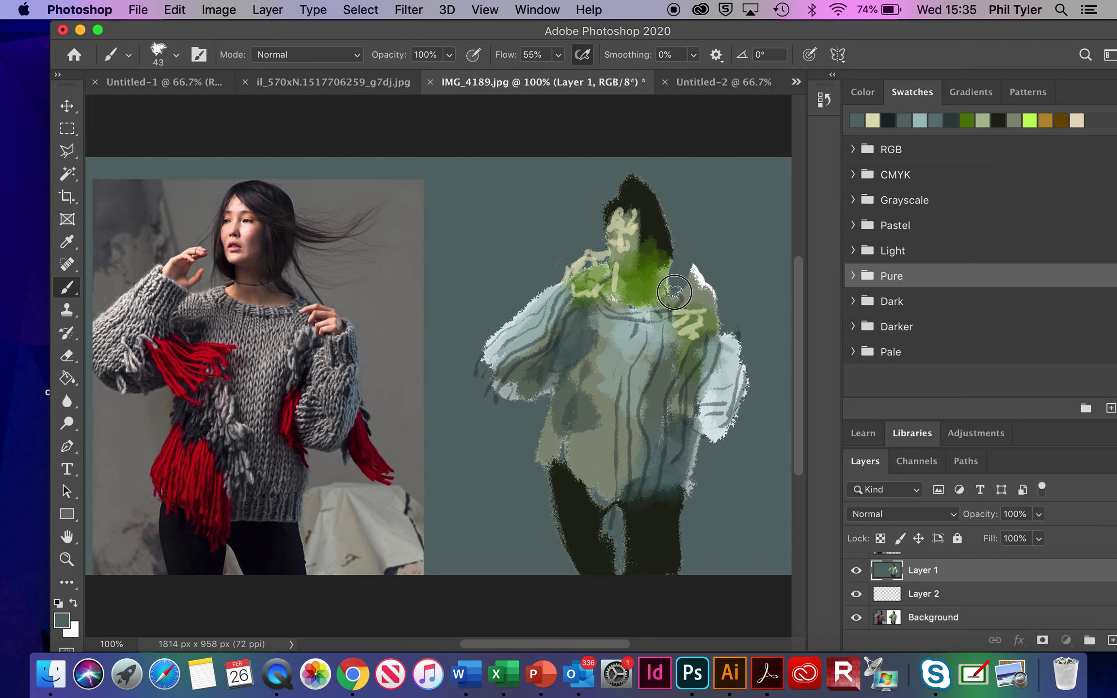
# - Paint background teal over the green shoulder and the pale sleeve edges
pyautogui.moveTo(674, 292)
pyautogui.mouseDown()
pyautogui.moveTo(713, 311)
pyautogui.moveTo(691, 259)
pyautogui.moveTo(677, 276)
pyautogui.moveTo(704, 324)
pyautogui.mouseUp()
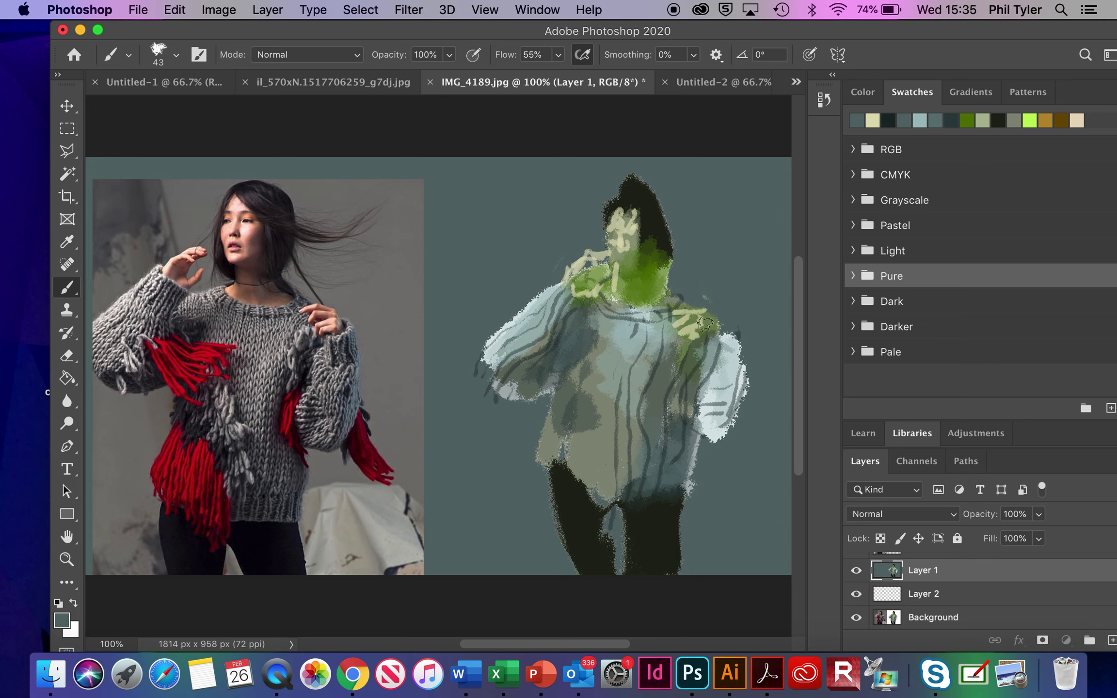
pyautogui.moveTo(774, 369)
pyautogui.mouseDown()
pyautogui.moveTo(760, 342)
pyautogui.moveTo(750, 361)
pyautogui.moveTo(743, 340)
pyautogui.moveTo(737, 378)
pyautogui.mouseUp()
pyautogui.moveTo(577, 371)
pyautogui.mouseDown()
pyautogui.moveTo(535, 399)
pyautogui.moveTo(543, 389)
pyautogui.moveTo(505, 378)
pyautogui.mouseUp()
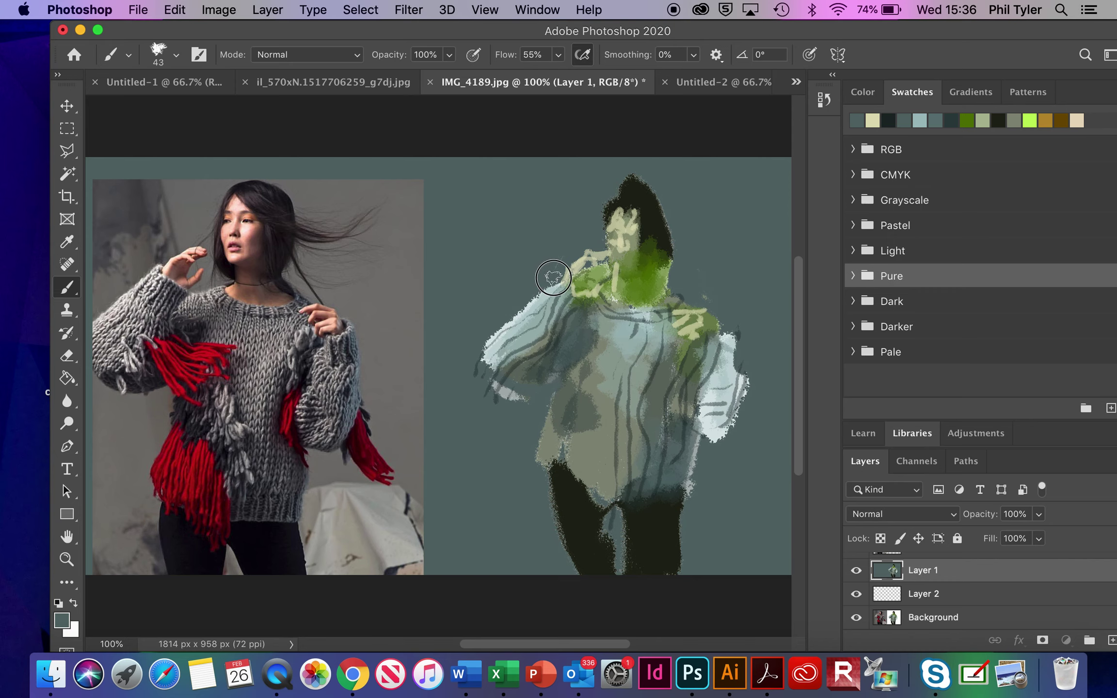
pyautogui.moveTo(554, 278)
pyautogui.mouseDown()
pyautogui.moveTo(500, 326)
pyautogui.moveTo(483, 378)
pyautogui.mouseUp()
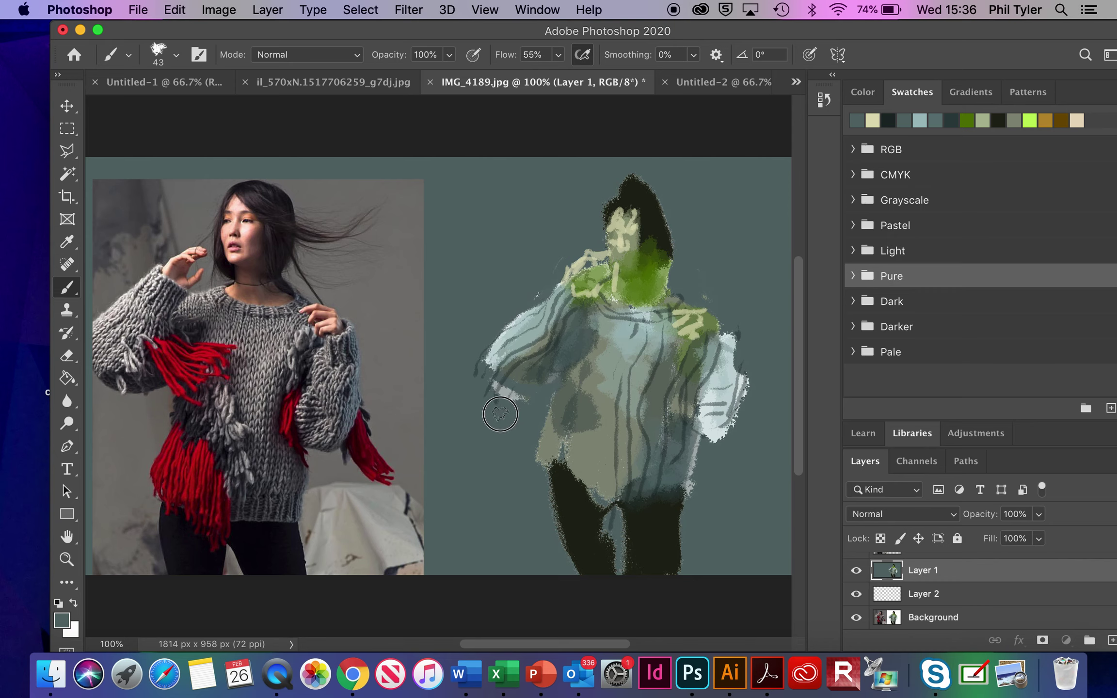
pyautogui.moveTo(694, 301)
pyautogui.mouseDown()
pyautogui.moveTo(671, 294)
pyautogui.moveTo(664, 306)
pyautogui.mouseUp()
# - Set the foreground to near-black 030c0d and outline the hair's left, top and right edges
pyautogui.click(61, 620)
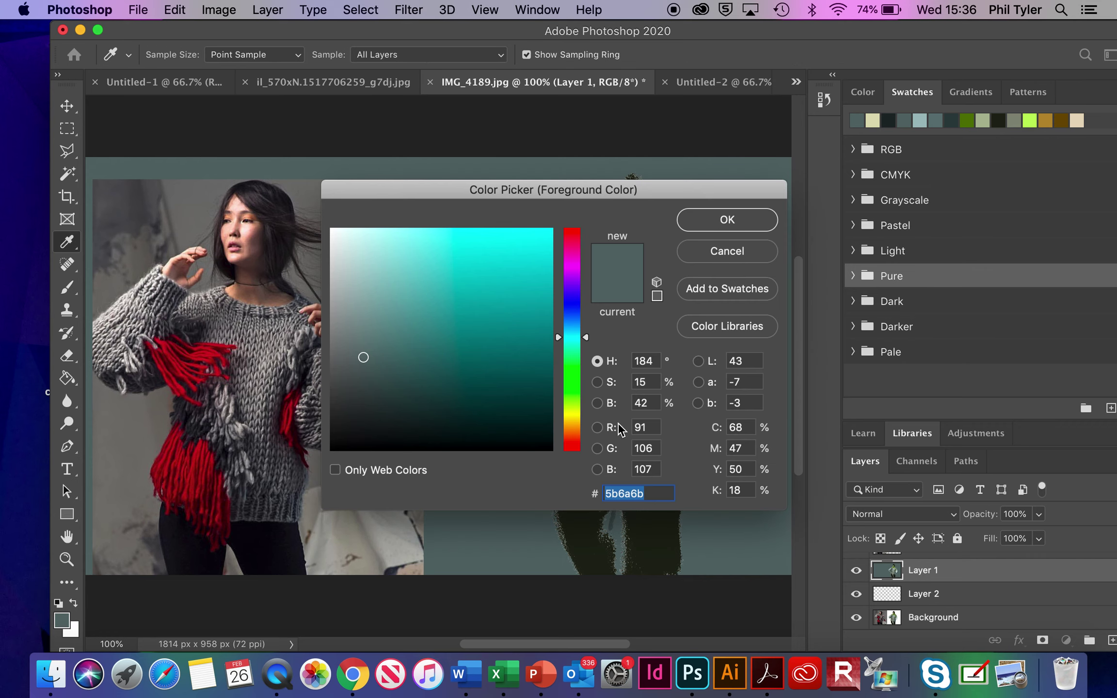
pyautogui.click(505, 439)
pyautogui.click(717, 219)
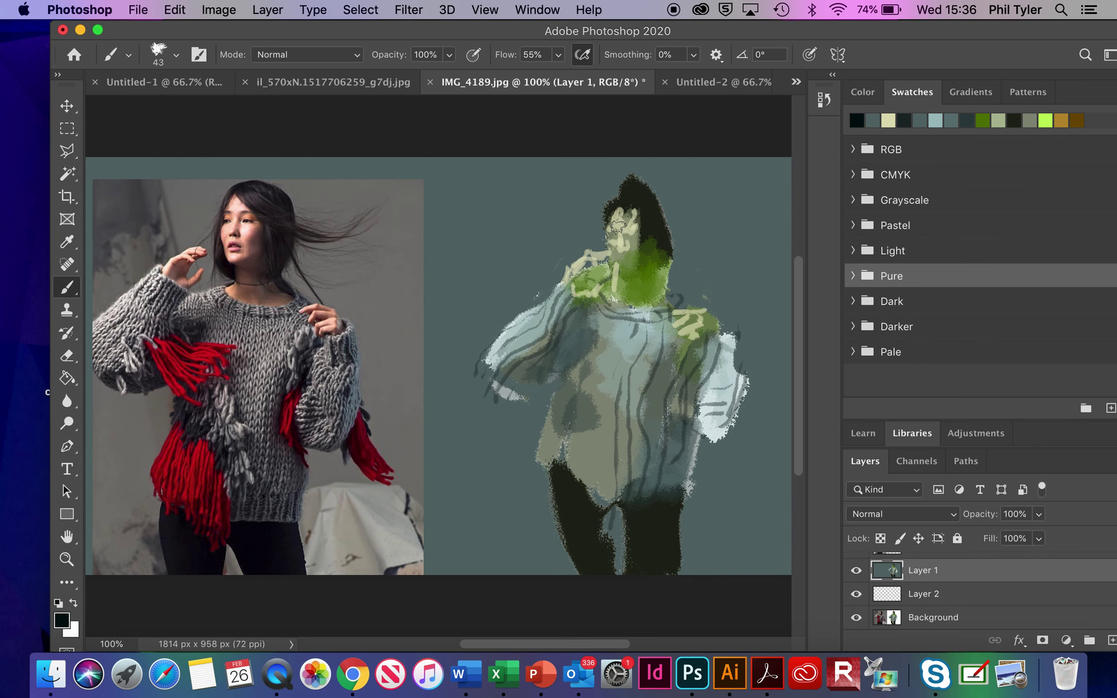
pyautogui.moveTo(600, 192)
pyautogui.mouseDown()
pyautogui.moveTo(612, 183)
pyautogui.moveTo(625, 196)
pyautogui.moveTo(606, 180)
pyautogui.moveTo(593, 232)
pyautogui.moveTo(609, 209)
pyautogui.moveTo(591, 246)
pyautogui.moveTo(601, 227)
pyautogui.mouseUp()
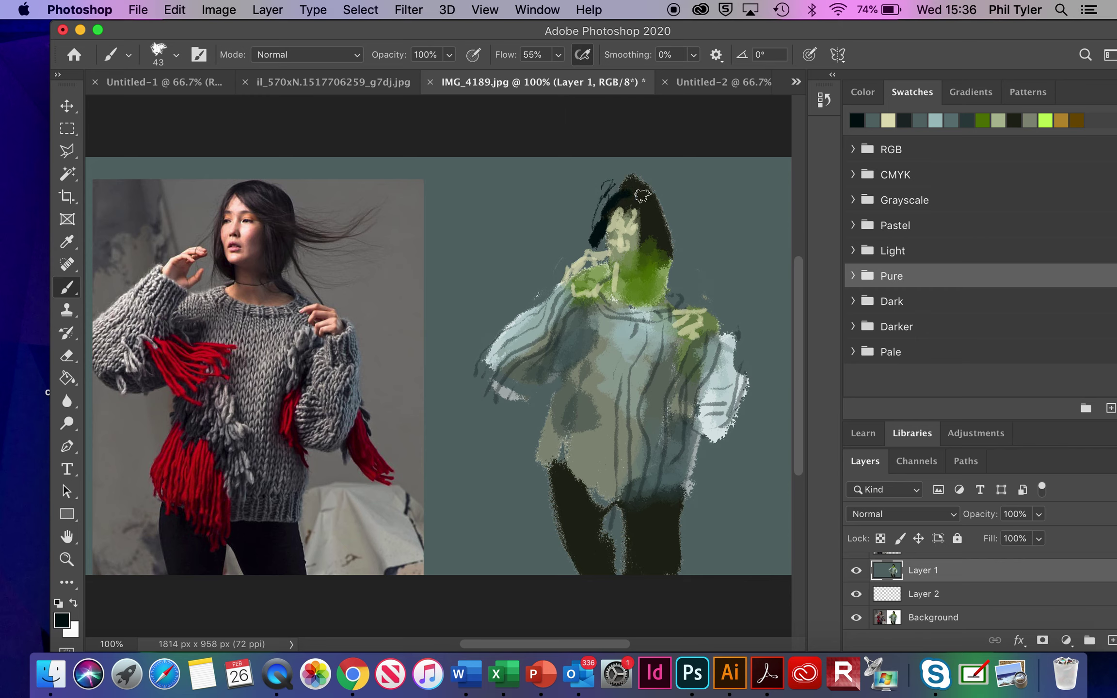
pyautogui.moveTo(668, 207)
pyautogui.mouseDown()
pyautogui.moveTo(678, 234)
pyautogui.moveTo(655, 251)
pyautogui.moveTo(656, 270)
pyautogui.moveTo(669, 248)
pyautogui.moveTo(671, 285)
pyautogui.moveTo(677, 248)
pyautogui.moveTo(714, 303)
pyautogui.moveTo(680, 239)
pyautogui.moveTo(712, 239)
pyautogui.moveTo(683, 235)
pyautogui.moveTo(673, 272)
pyautogui.mouseUp()
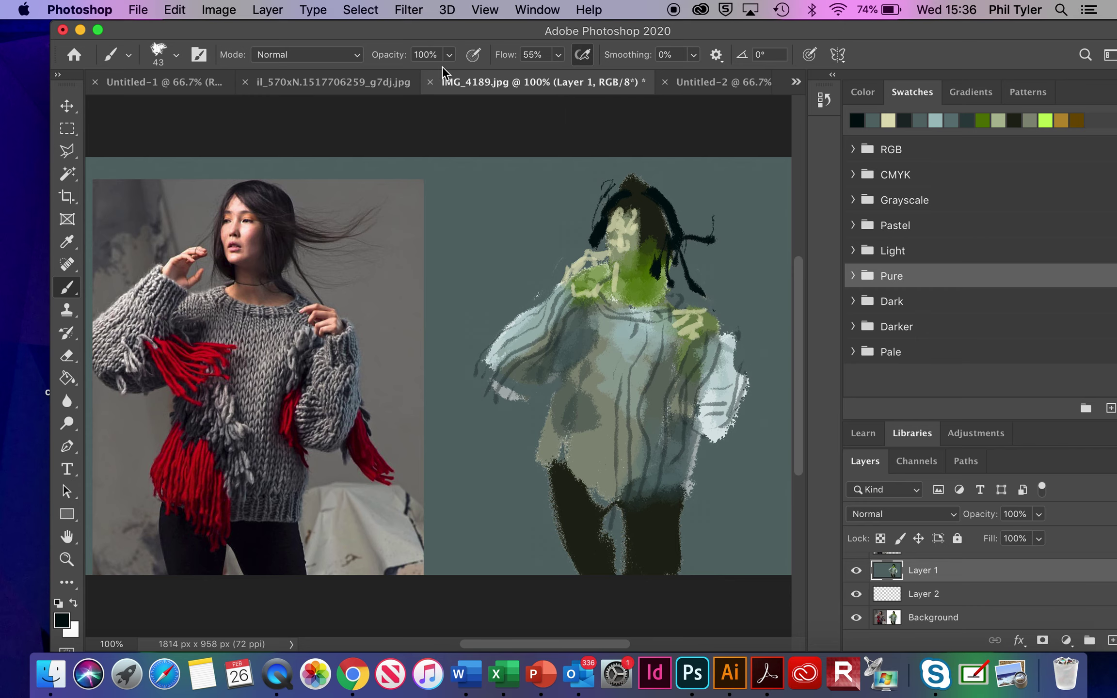
# - At 88% opacity, paint thin dark strokes down both sleeves and near the right leg
pyautogui.click(452, 54)
pyautogui.moveTo(449, 74); pyautogui.dragTo(439, 74)
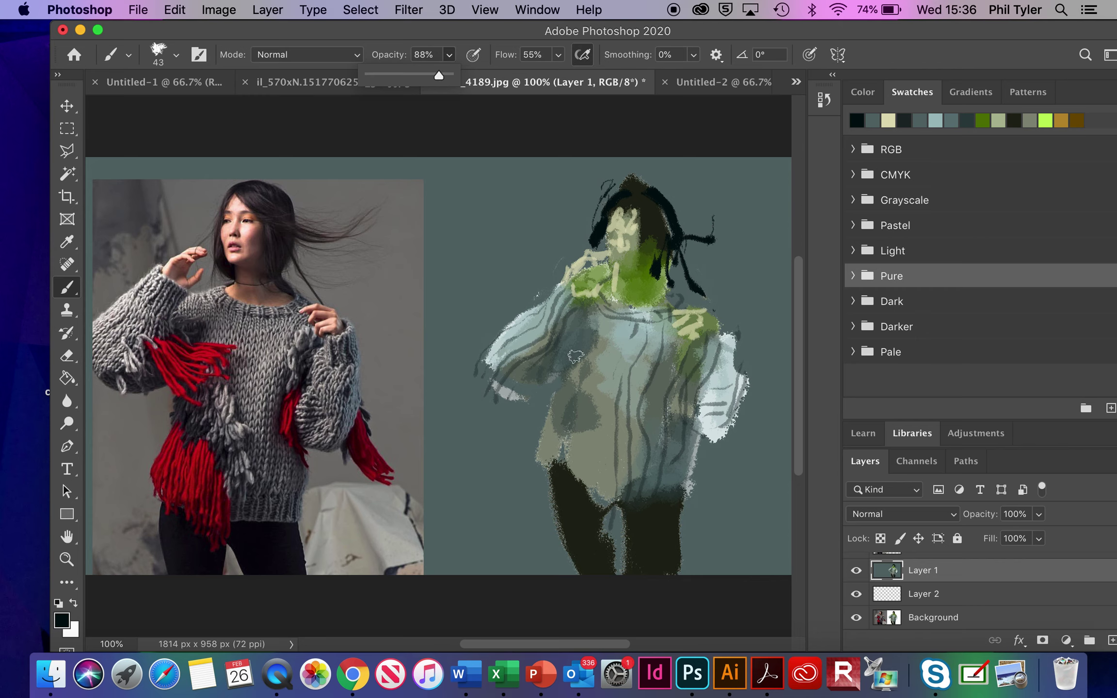
pyautogui.moveTo(599, 293)
pyautogui.mouseDown()
pyautogui.moveTo(549, 389)
pyautogui.moveTo(522, 395)
pyautogui.moveTo(526, 386)
pyautogui.moveTo(562, 394)
pyautogui.moveTo(562, 411)
pyautogui.moveTo(580, 382)
pyautogui.moveTo(591, 417)
pyautogui.mouseUp()
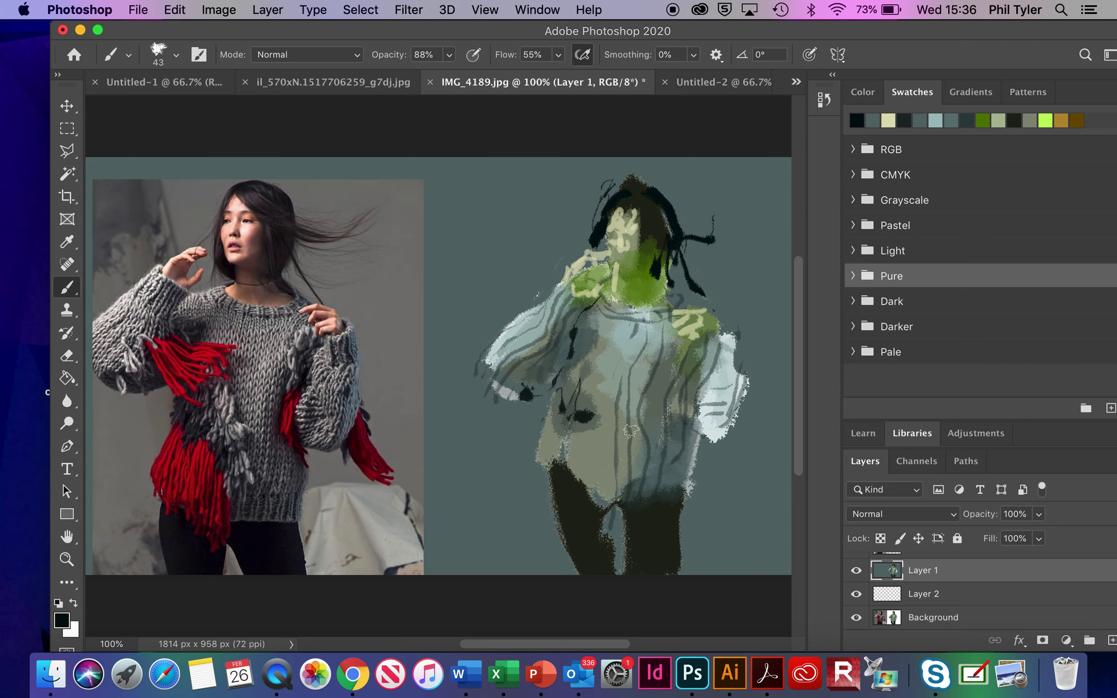
pyautogui.moveTo(709, 359)
pyautogui.mouseDown()
pyautogui.moveTo(691, 414)
pyautogui.moveTo(705, 443)
pyautogui.moveTo(728, 446)
pyautogui.moveTo(741, 431)
pyautogui.moveTo(693, 456)
pyautogui.mouseUp()
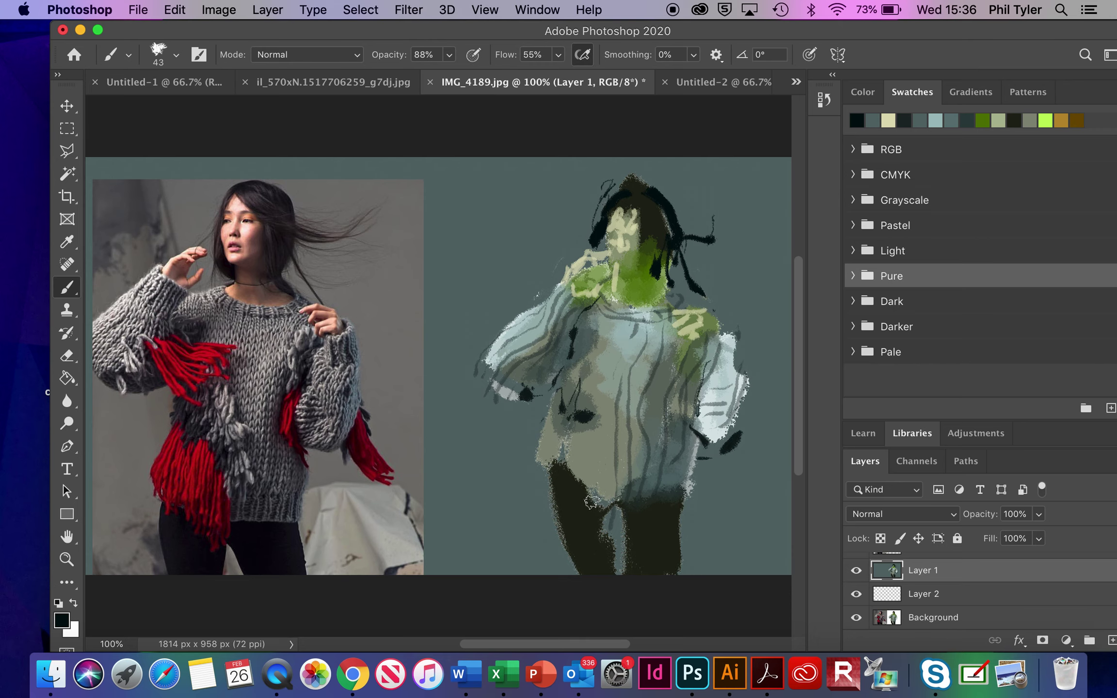
pyautogui.moveTo(693, 507)
pyautogui.mouseDown()
pyautogui.moveTo(661, 475)
pyautogui.moveTo(661, 511)
pyautogui.mouseUp()
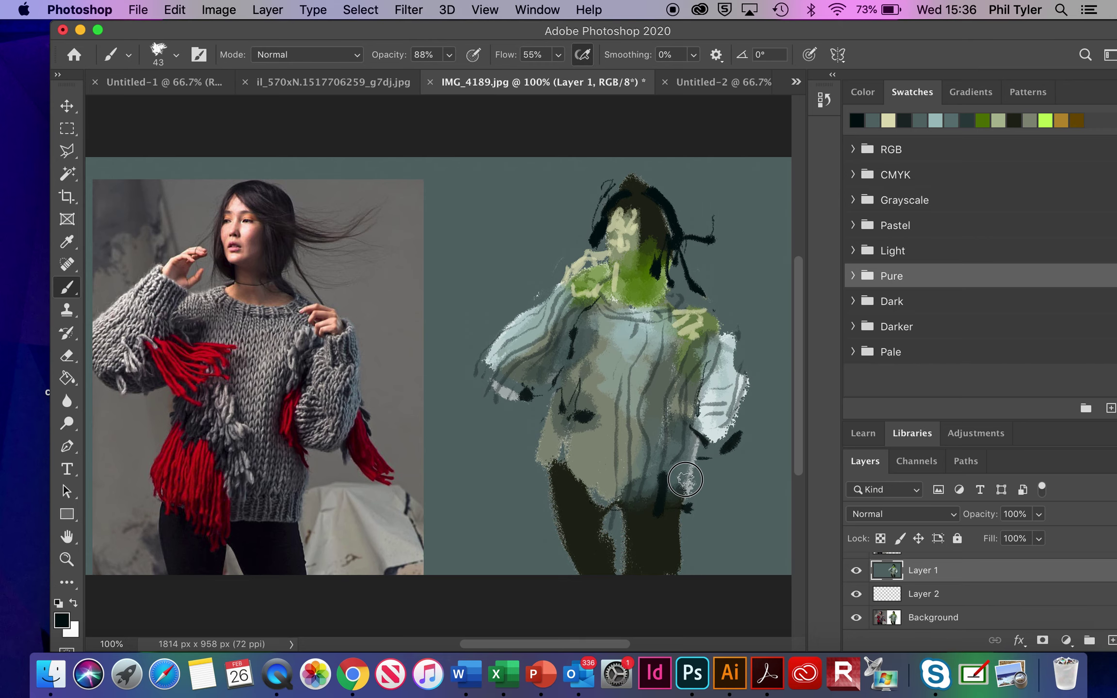
# - Pick a teal foreground colour and brush strokes along the sweater's lower hem
pyautogui.click(62, 621)
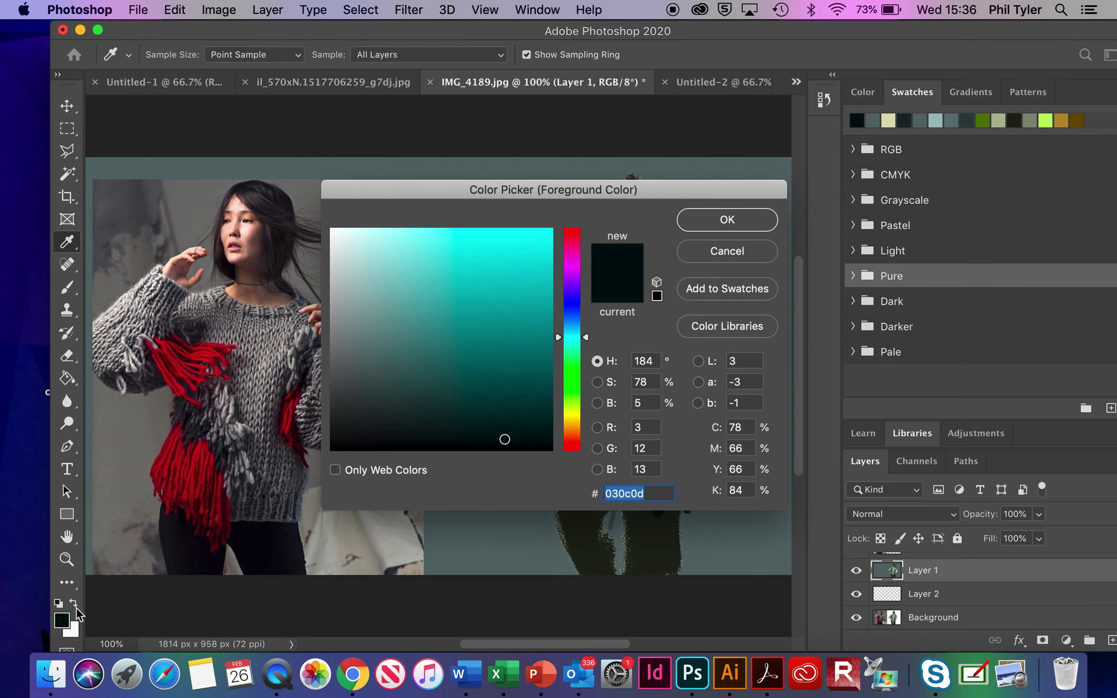
pyautogui.click(486, 366)
pyautogui.click(743, 218)
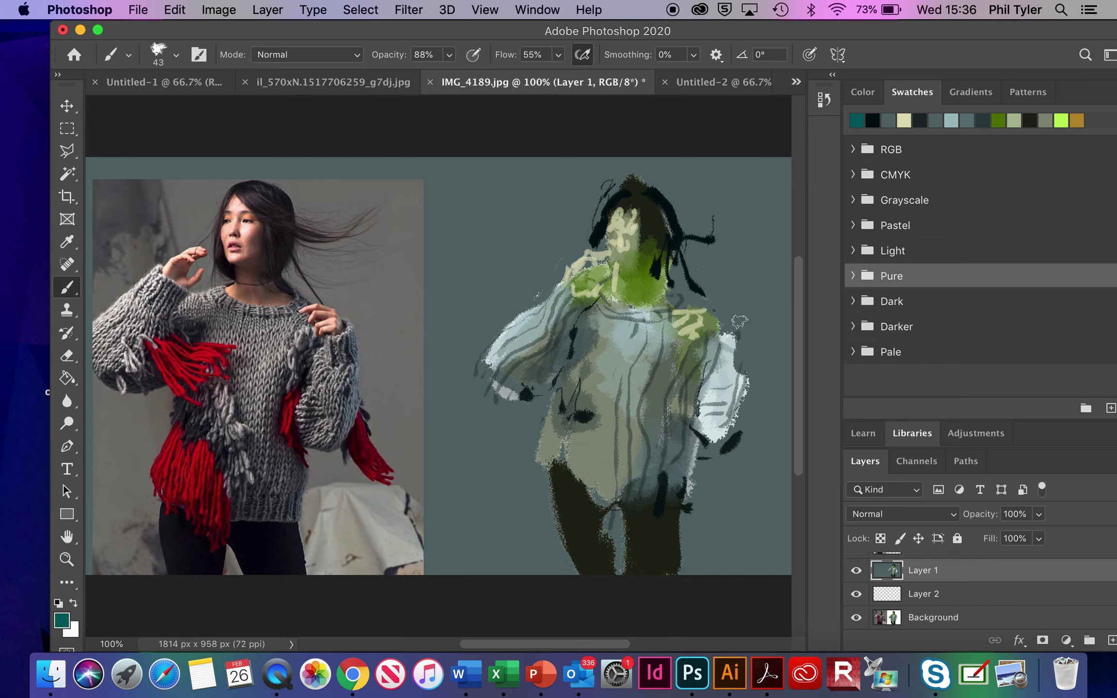
pyautogui.moveTo(672, 483)
pyautogui.mouseDown()
pyautogui.moveTo(675, 507)
pyautogui.moveTo(674, 477)
pyautogui.moveTo(665, 507)
pyautogui.moveTo(657, 483)
pyautogui.moveTo(647, 514)
pyautogui.moveTo(631, 493)
pyautogui.moveTo(591, 499)
pyautogui.moveTo(670, 439)
pyautogui.moveTo(677, 462)
pyautogui.moveTo(680, 412)
pyautogui.moveTo(682, 429)
pyautogui.moveTo(708, 373)
pyautogui.mouseUp()
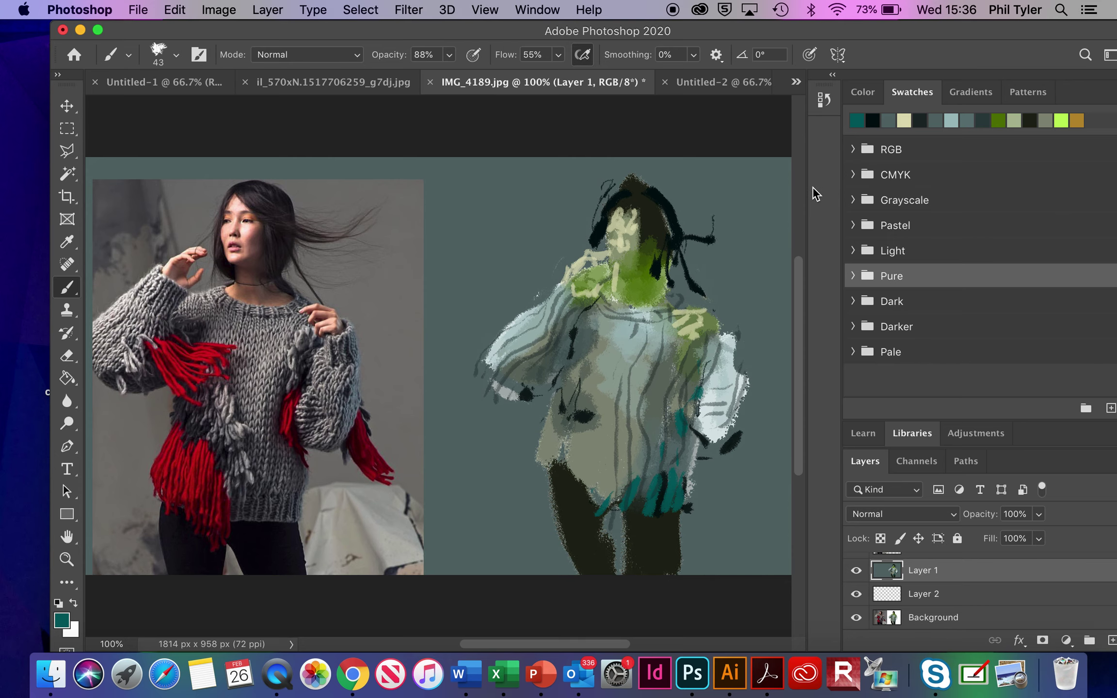
# - Switch to dark green 29540a and scrub it over the neck and chin
pyautogui.click(61, 621)
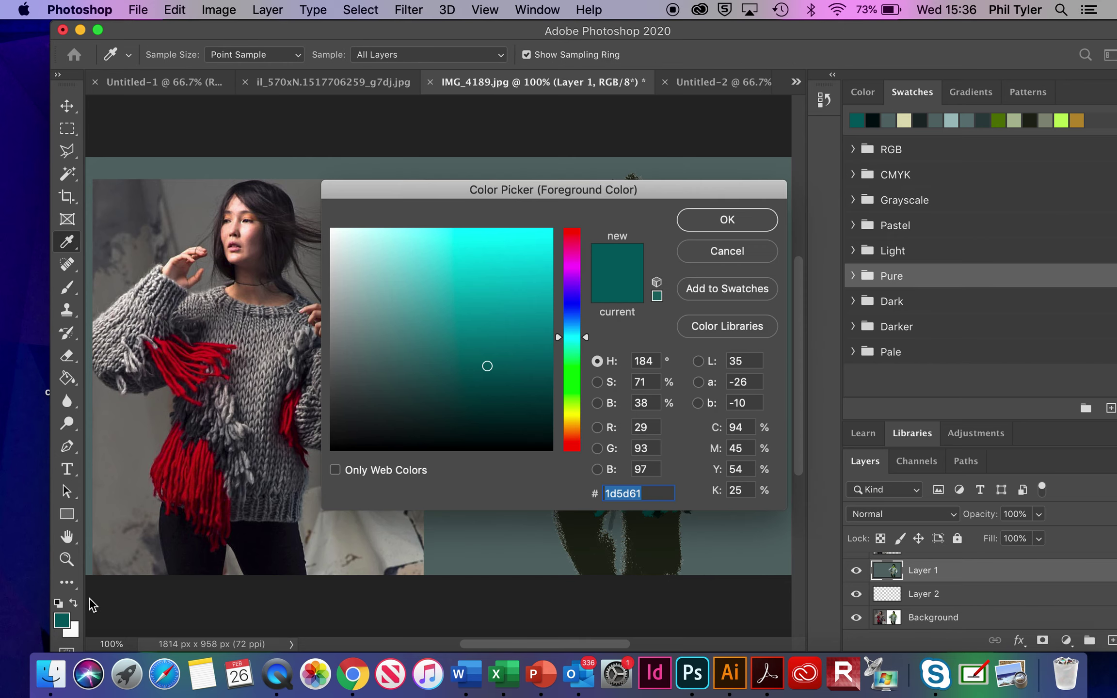
pyautogui.click(574, 391)
pyautogui.click(527, 343)
pyautogui.click(525, 382)
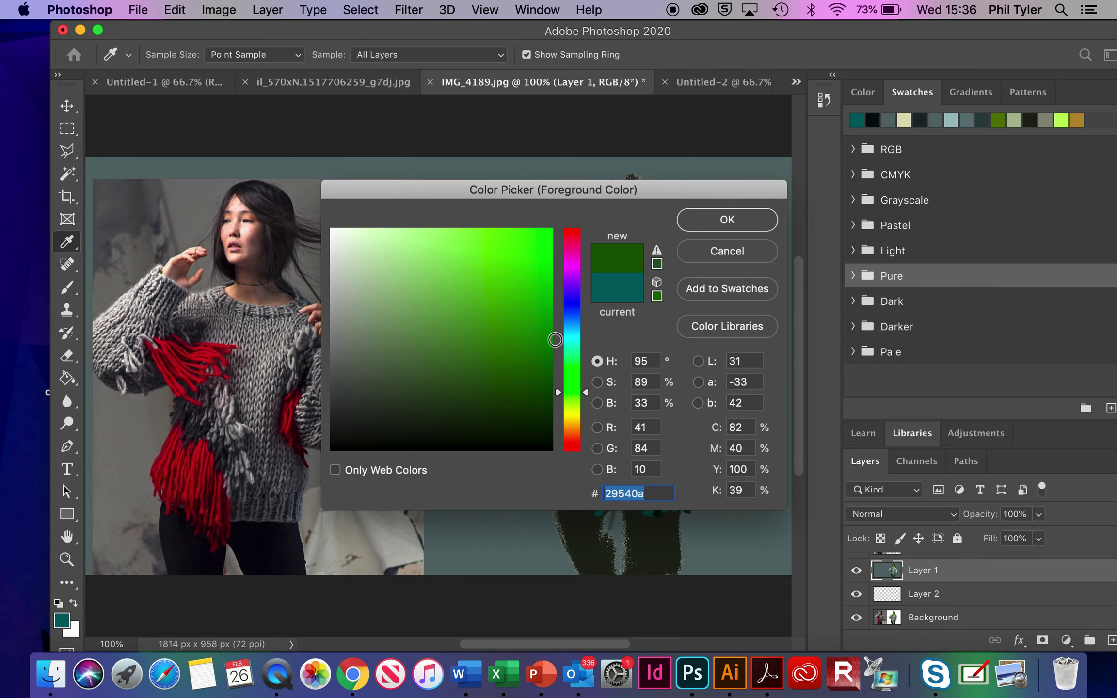
pyautogui.click(727, 219)
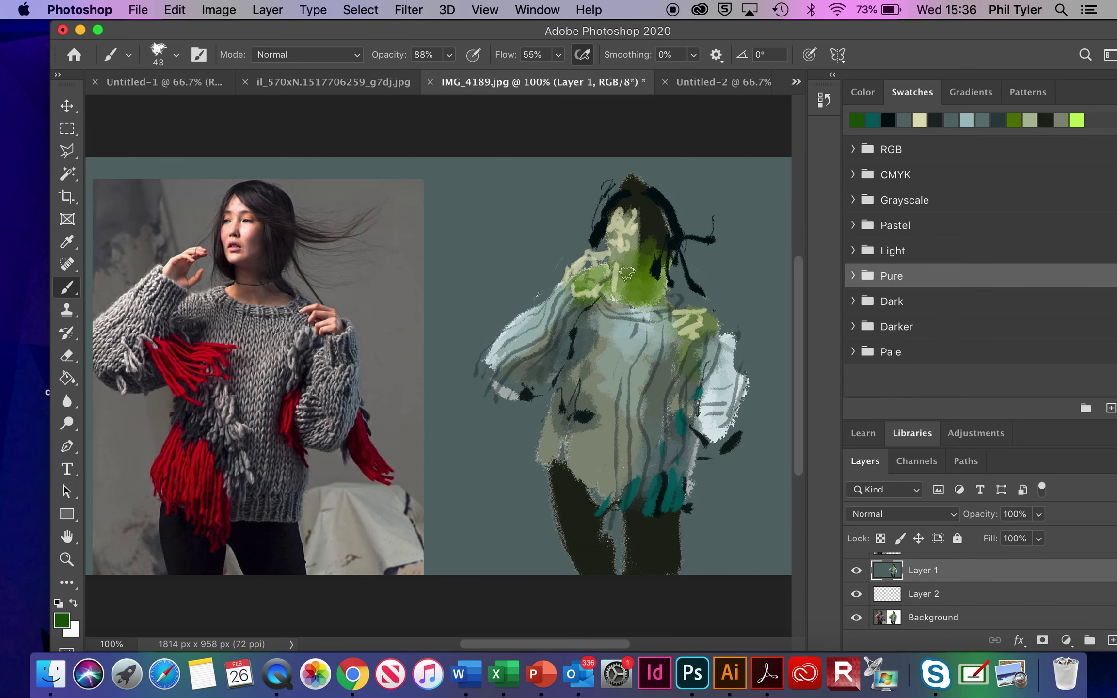
pyautogui.moveTo(627, 273)
pyautogui.mouseDown()
pyautogui.moveTo(649, 271)
pyautogui.moveTo(653, 252)
pyautogui.moveTo(628, 290)
pyautogui.moveTo(638, 301)
pyautogui.moveTo(678, 298)
pyautogui.mouseUp()
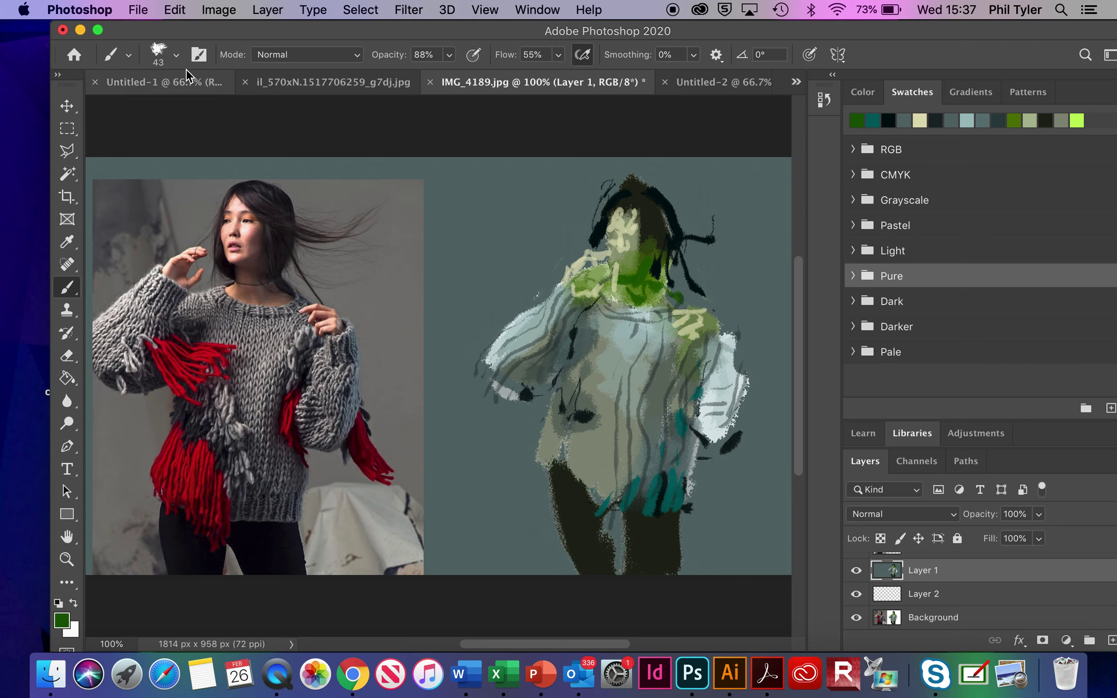
# - Choose the Kyle's Ultimate Pastel Palooza brush and reduce it to 19 px
pyautogui.click(176, 55)
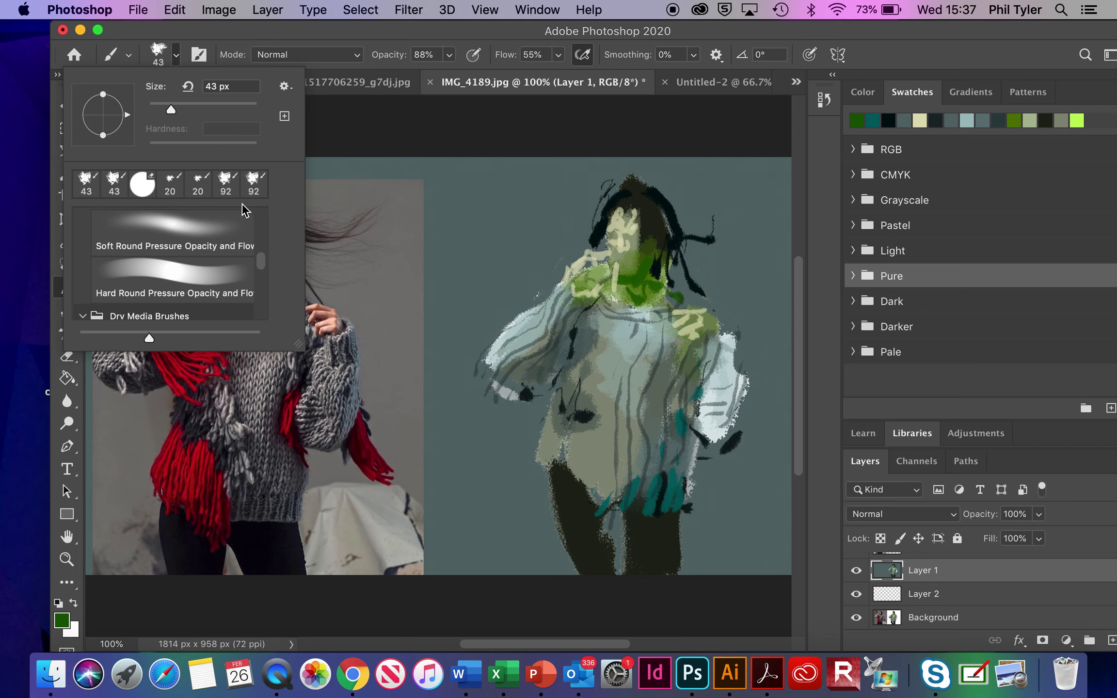
pyautogui.moveTo(262, 262); pyautogui.dragTo(260, 295)
pyautogui.click(188, 293)
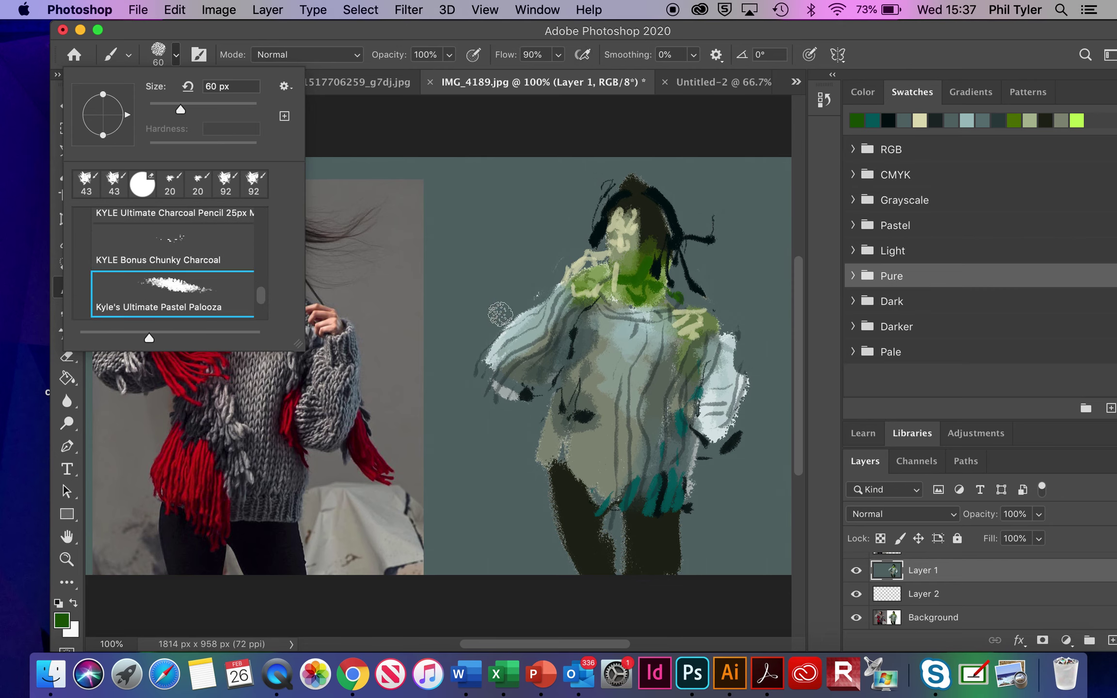
pyautogui.click(175, 53)
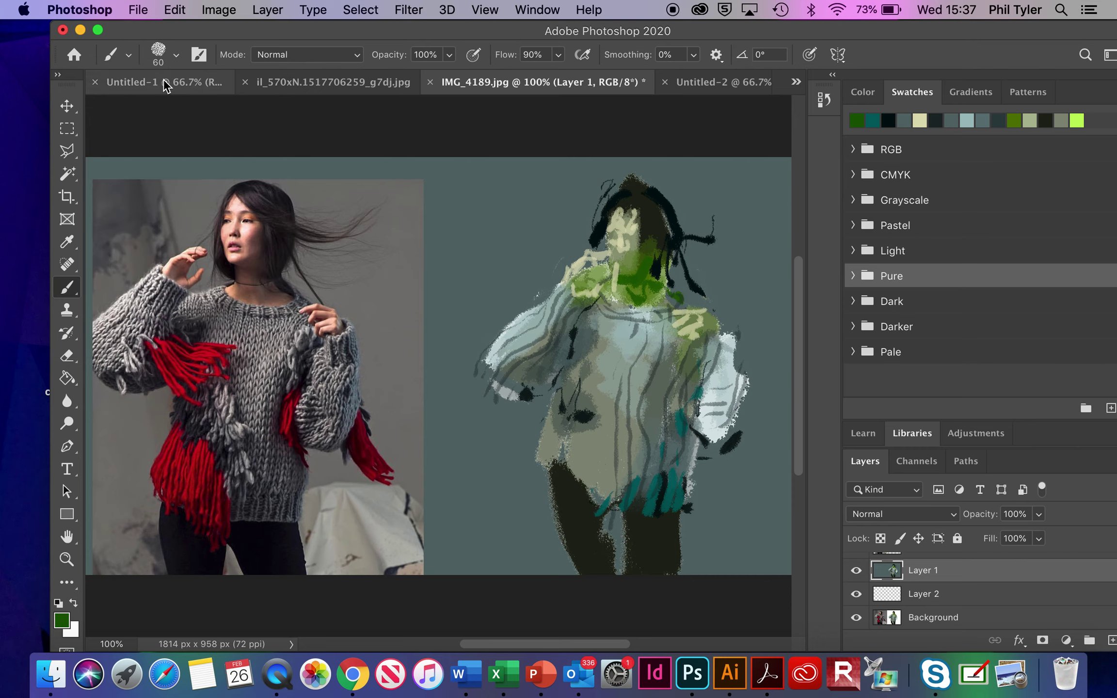
pyautogui.click(175, 55)
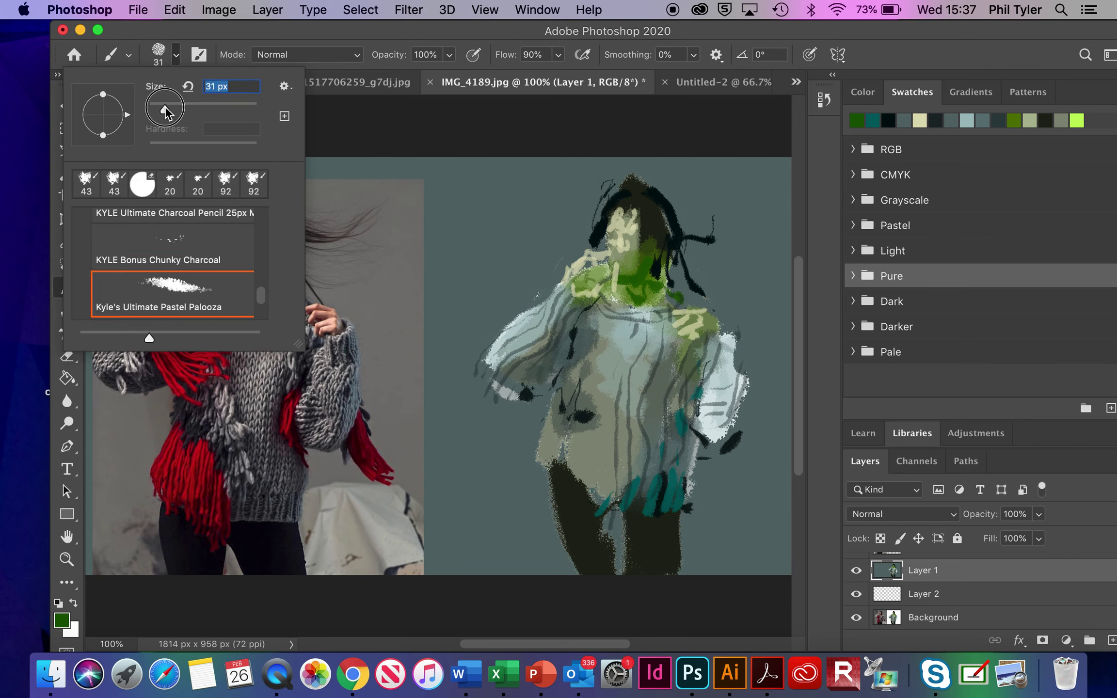
pyautogui.moveTo(165, 106); pyautogui.dragTo(158, 106)
pyautogui.click(485, 230)
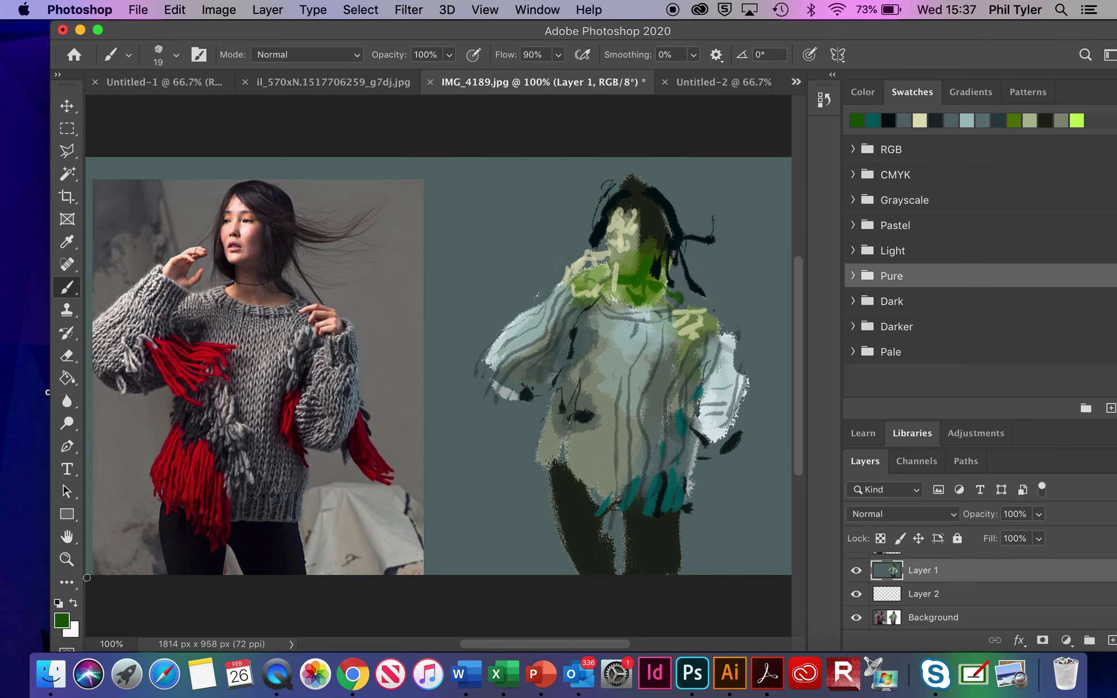
# - Start picking a new foreground colour, trying red and yellow hues
pyautogui.click(61, 621)
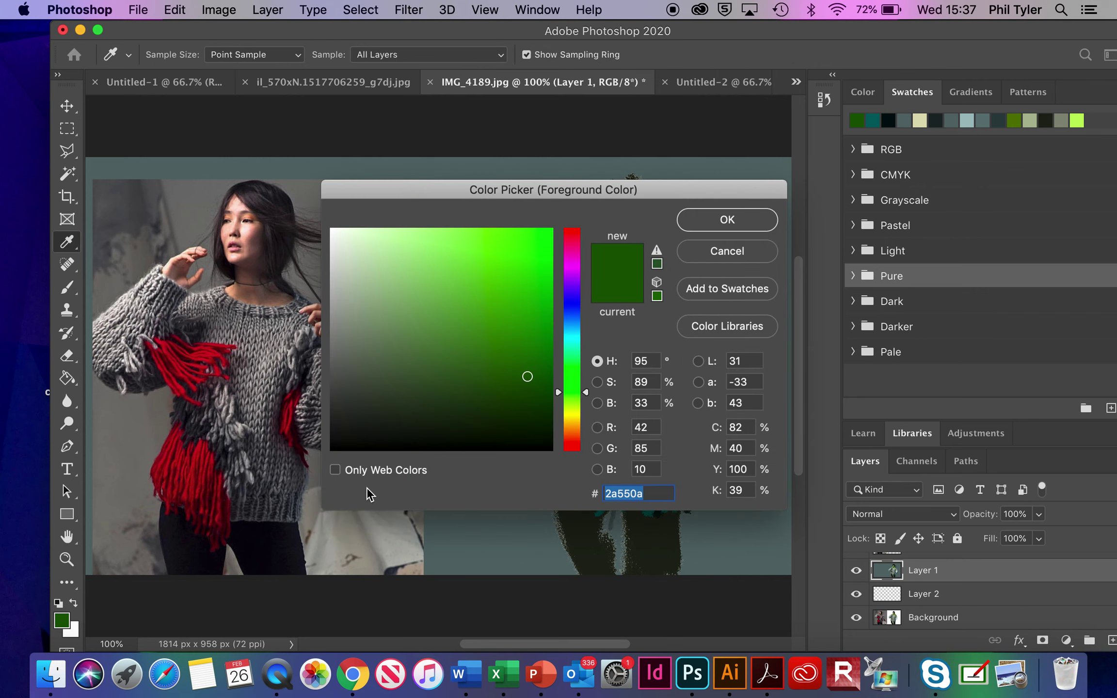
pyautogui.click(572, 235)
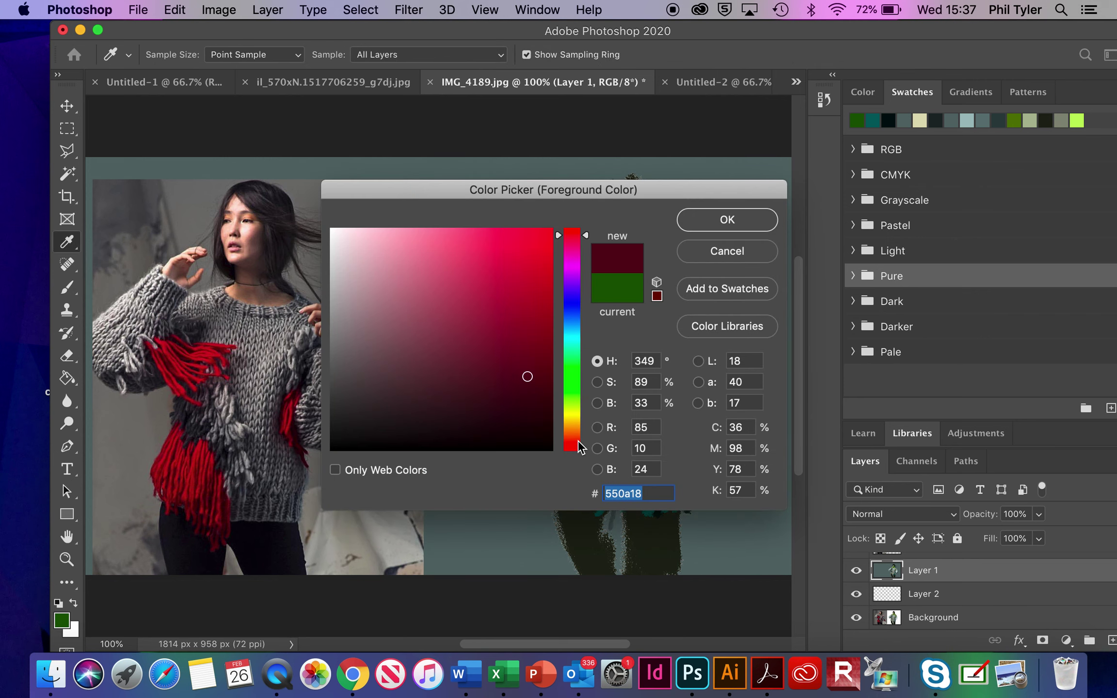
pyautogui.click(572, 424)
# - Settle on bright red de3418 as the foreground colour and return to the Brush
pyautogui.click(571, 444)
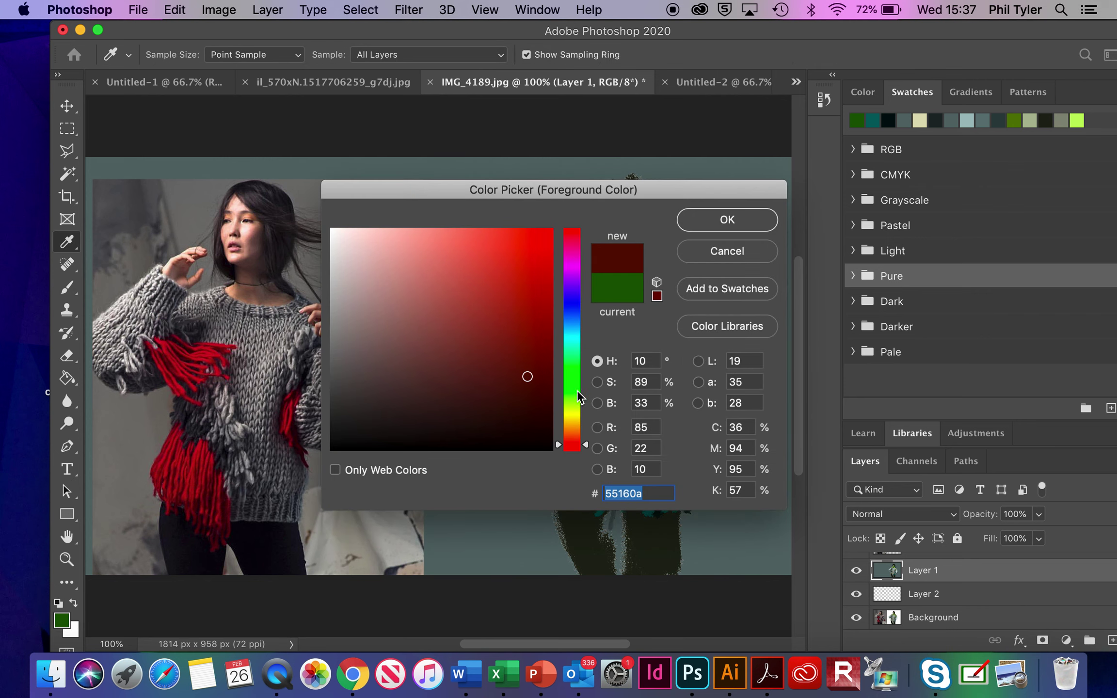
pyautogui.click(572, 438)
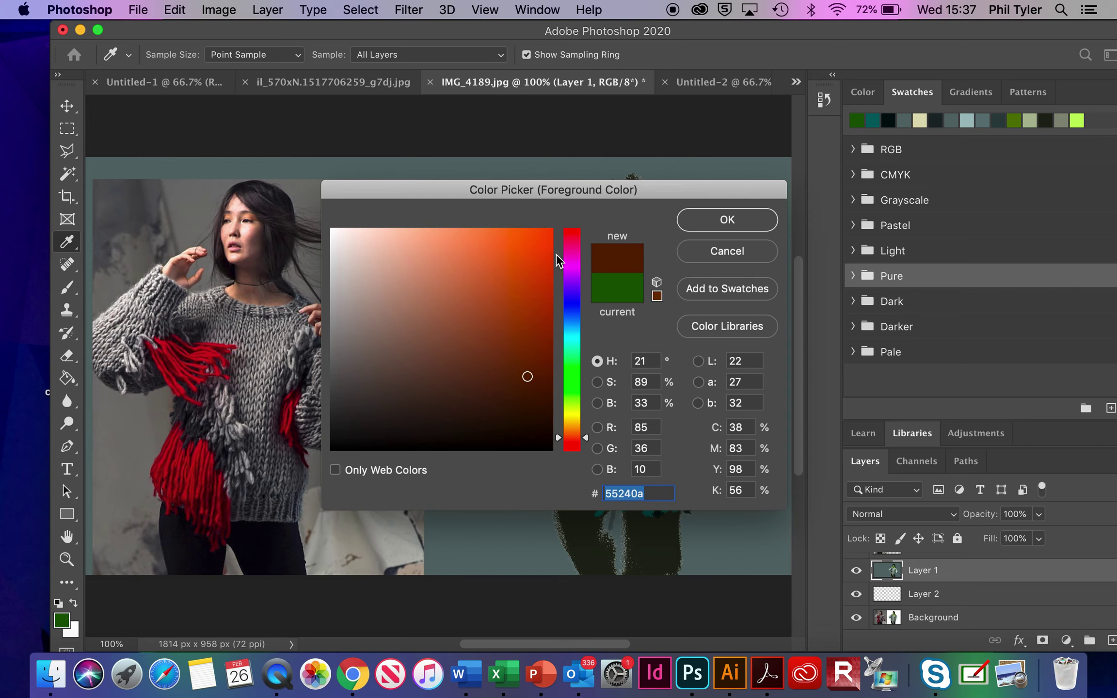
pyautogui.click(542, 233)
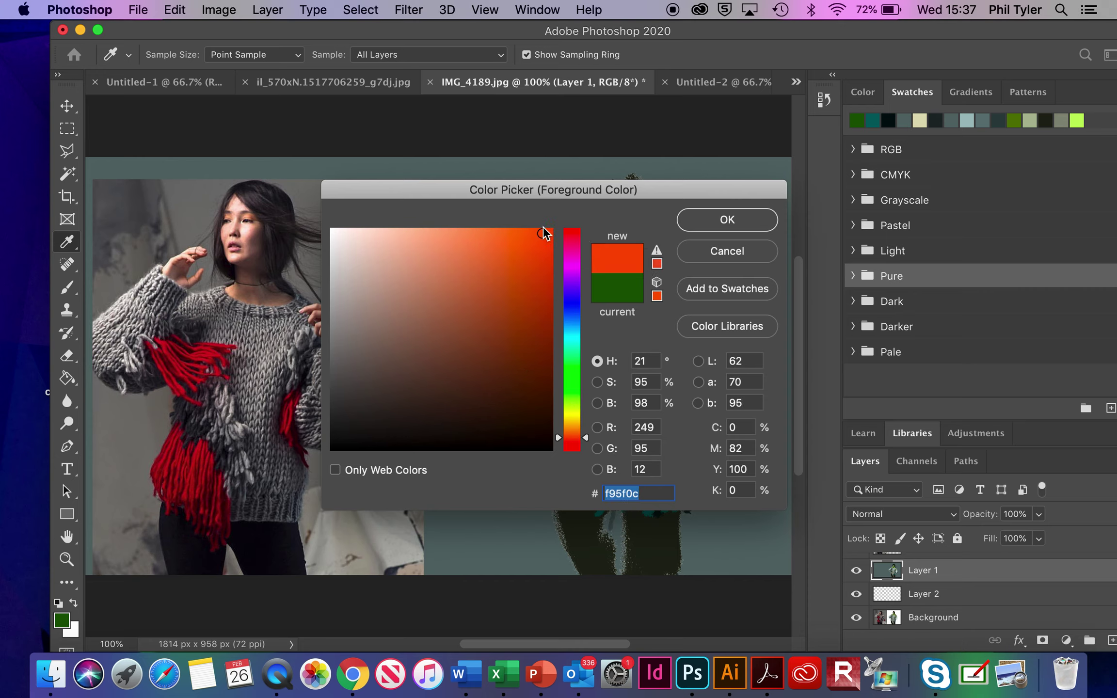
pyautogui.click(528, 256)
pyautogui.click(572, 445)
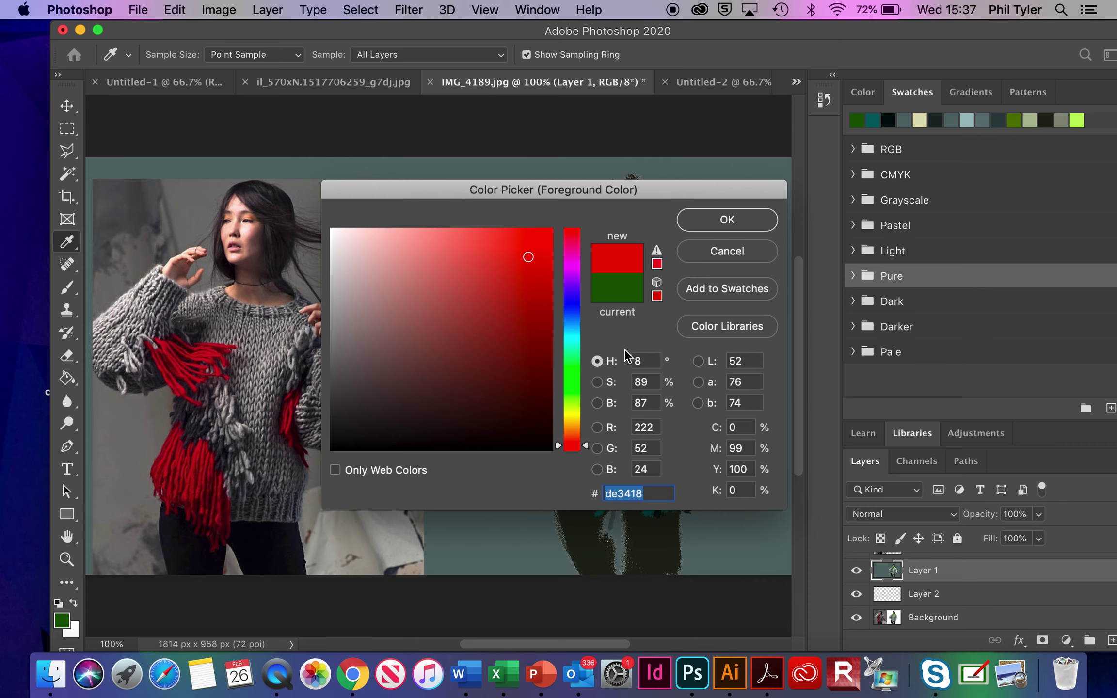
pyautogui.click(538, 241)
pyautogui.click(725, 221)
pyautogui.press('b')
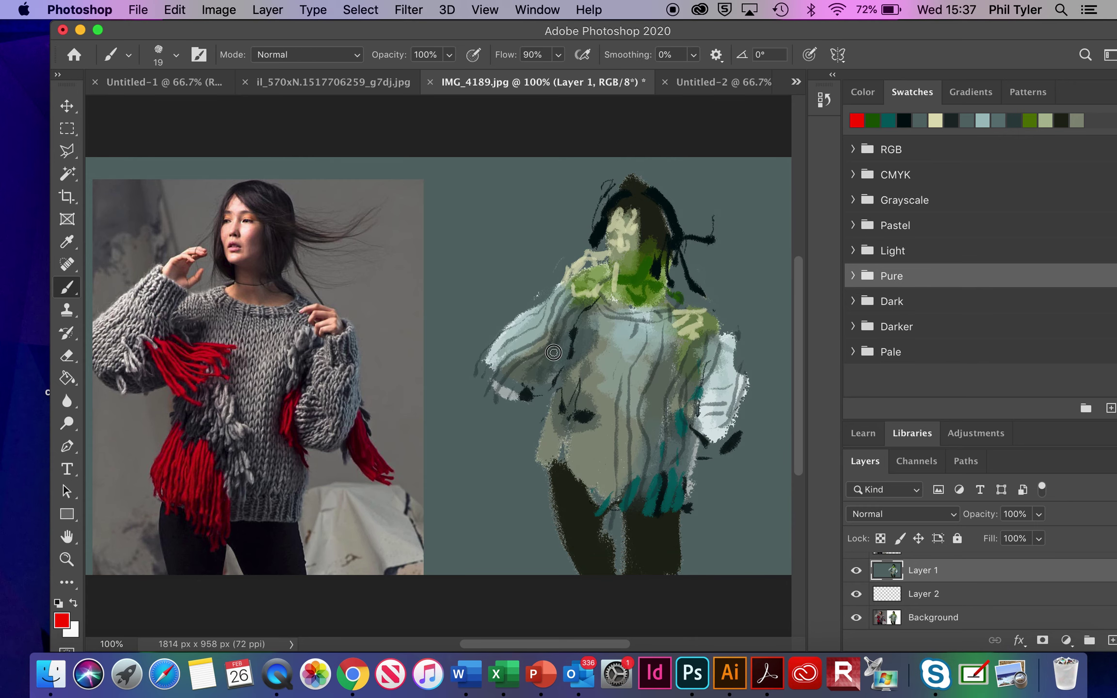
# - Paint short red strokes and dabs across the sweater's chest and right side
pyautogui.moveTo(597, 388); pyautogui.dragTo(604, 405)
pyautogui.moveTo(565, 370)
pyautogui.mouseDown()
pyautogui.moveTo(620, 390)
pyautogui.moveTo(617, 373)
pyautogui.moveTo(570, 348)
pyautogui.moveTo(628, 350)
pyautogui.moveTo(566, 358)
pyautogui.moveTo(627, 364)
pyautogui.mouseUp()
pyautogui.click(619, 389)
pyautogui.click(588, 372)
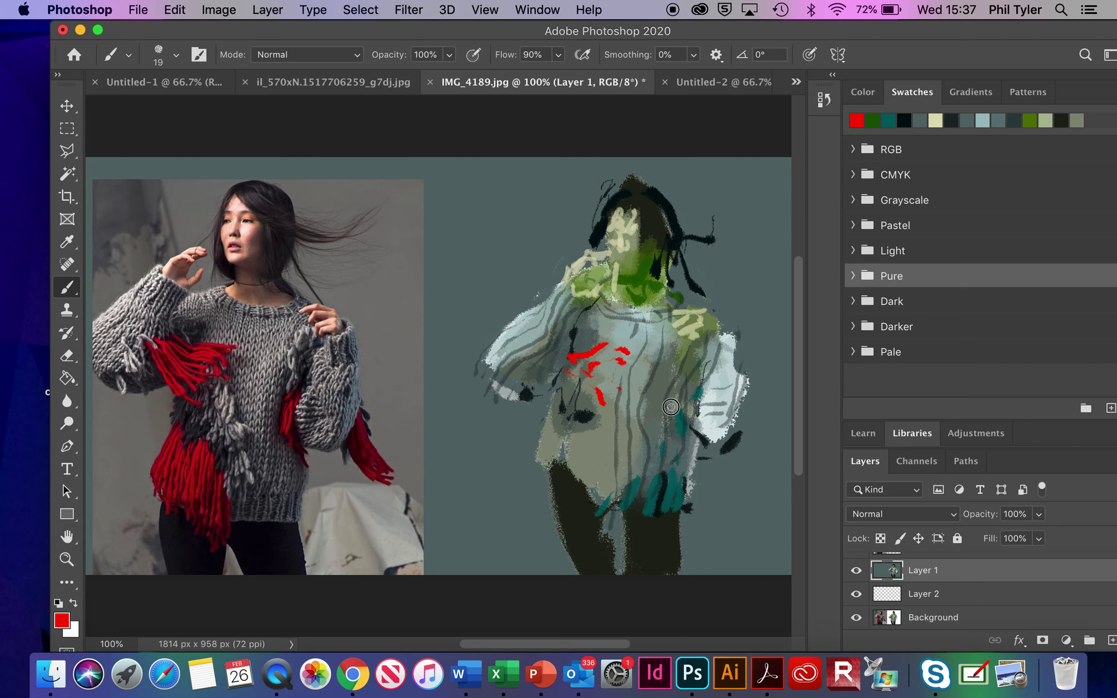
pyautogui.moveTo(671, 410)
pyautogui.mouseDown()
pyautogui.moveTo(675, 401)
pyautogui.moveTo(680, 427)
pyautogui.mouseUp()
# - Add long red fringe strokes along the sweater's lower left and two diagonal ones at lower right
pyautogui.moveTo(560, 451)
pyautogui.mouseDown()
pyautogui.moveTo(567, 436)
pyautogui.moveTo(548, 494)
pyautogui.moveTo(562, 504)
pyautogui.mouseUp()
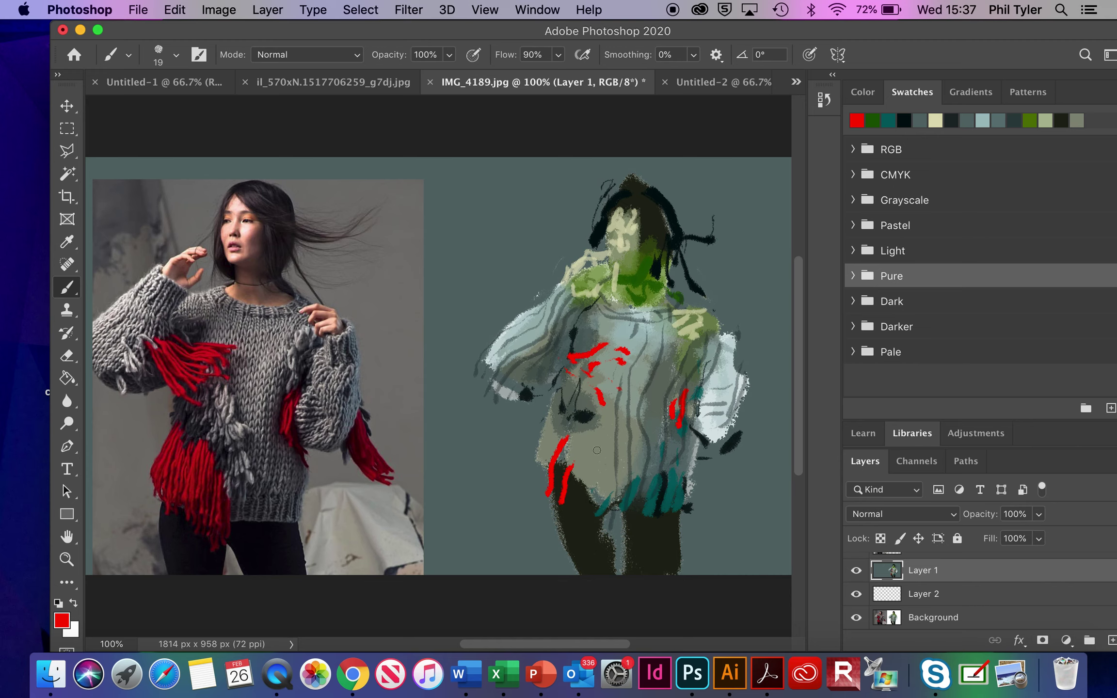
pyautogui.moveTo(554, 443); pyautogui.dragTo(544, 493)
pyautogui.moveTo(576, 455)
pyautogui.mouseDown()
pyautogui.moveTo(574, 509)
pyautogui.moveTo(594, 519)
pyautogui.moveTo(619, 482)
pyautogui.mouseUp()
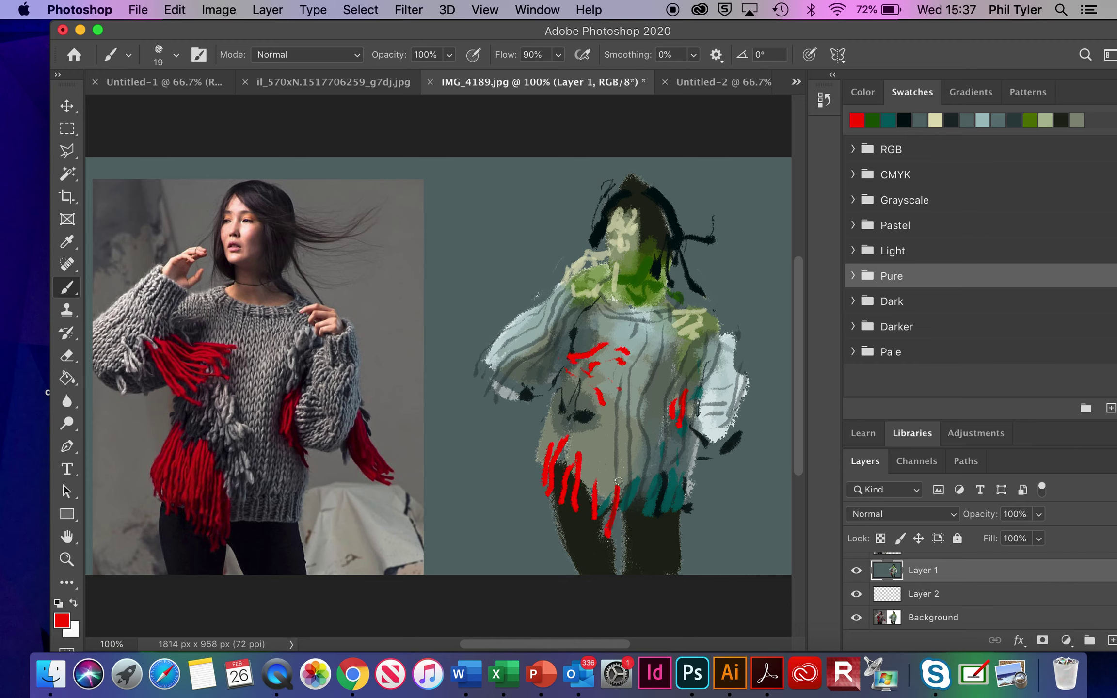
pyautogui.moveTo(748, 433); pyautogui.dragTo(771, 470)
pyautogui.moveTo(750, 403)
pyautogui.mouseDown()
pyautogui.moveTo(752, 434)
pyautogui.moveTo(739, 414)
pyautogui.moveTo(753, 464)
pyautogui.mouseUp()
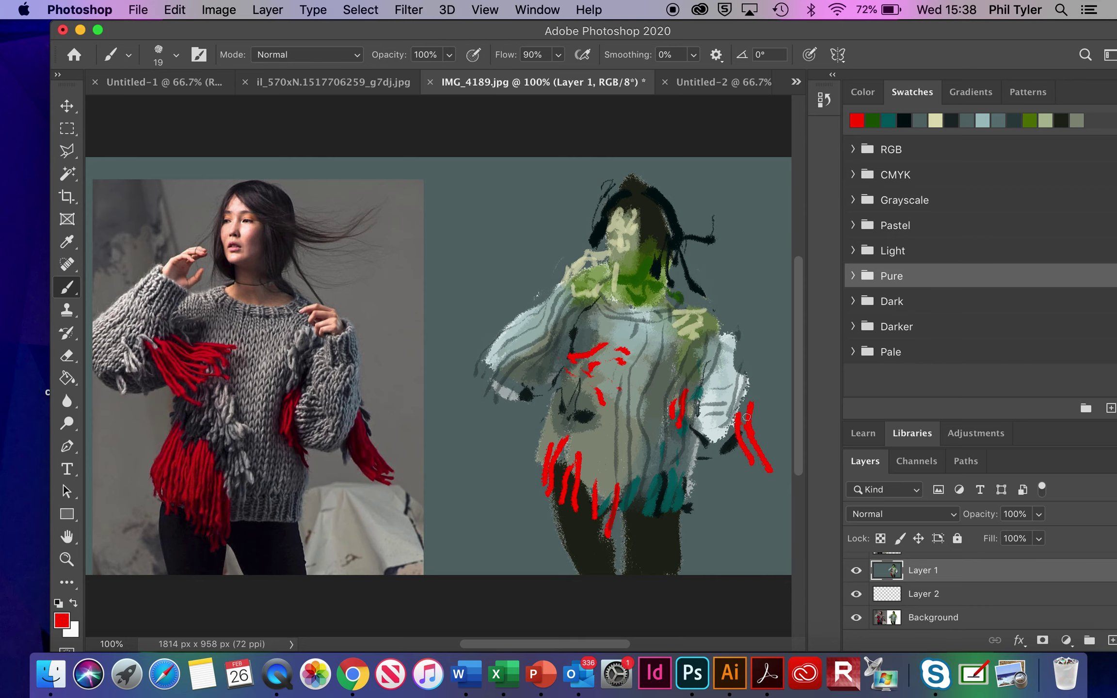
# - Set the foreground colour to a dark red and the brush opacity to 58%
pyautogui.click(62, 619)
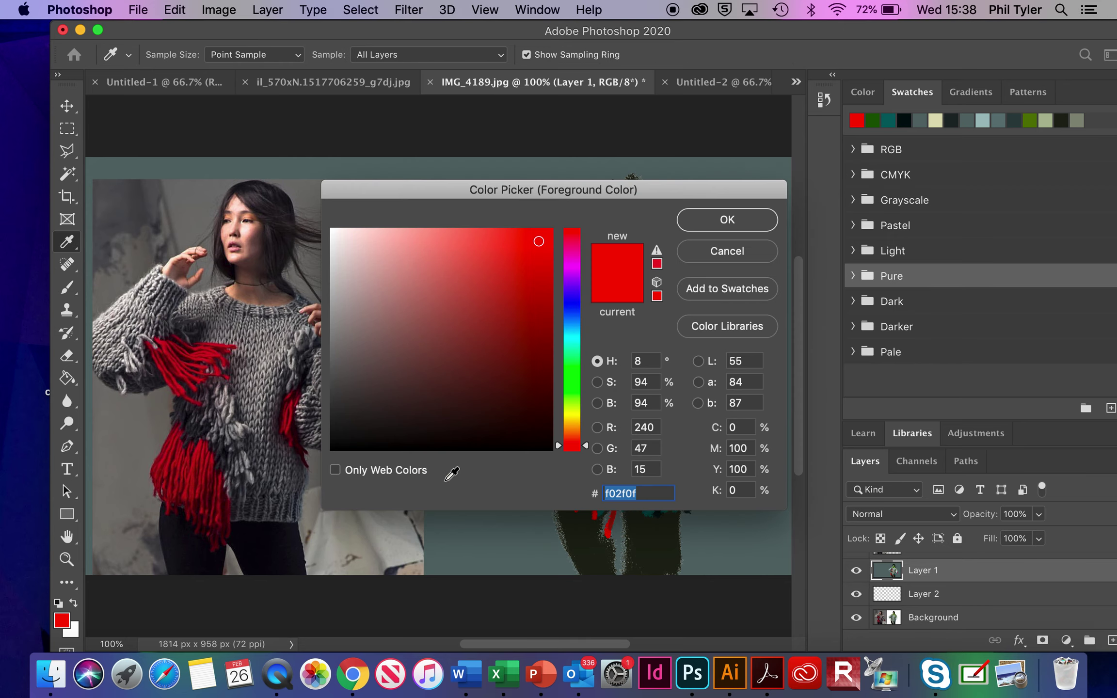
pyautogui.click(519, 388)
pyautogui.click(695, 221)
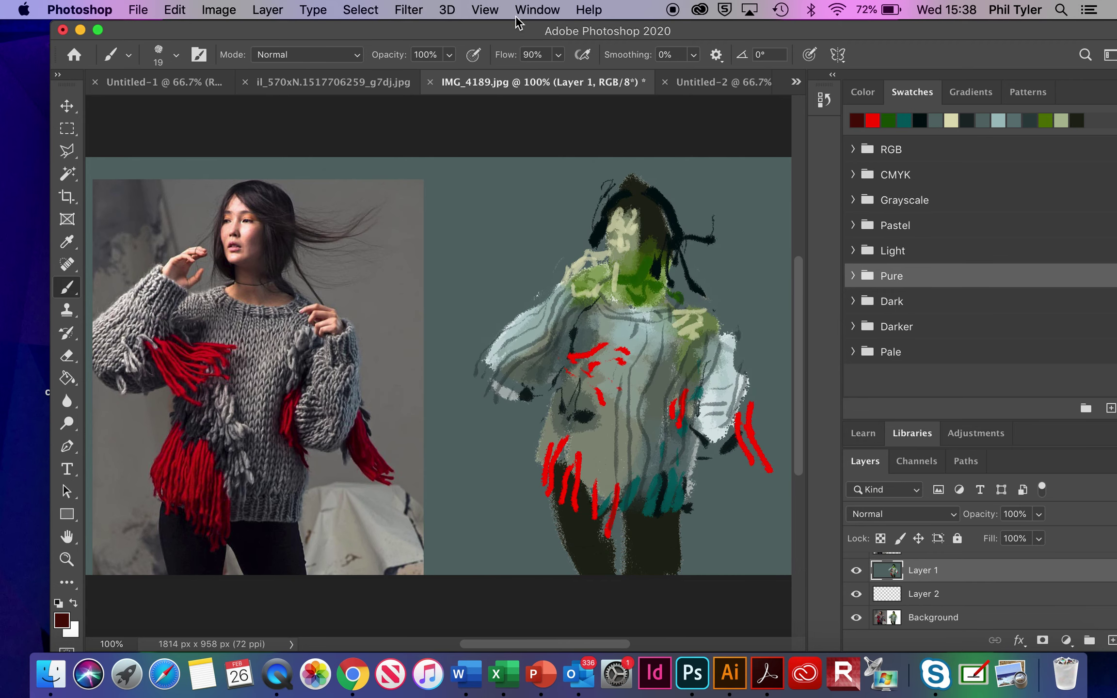
pyautogui.click(448, 57)
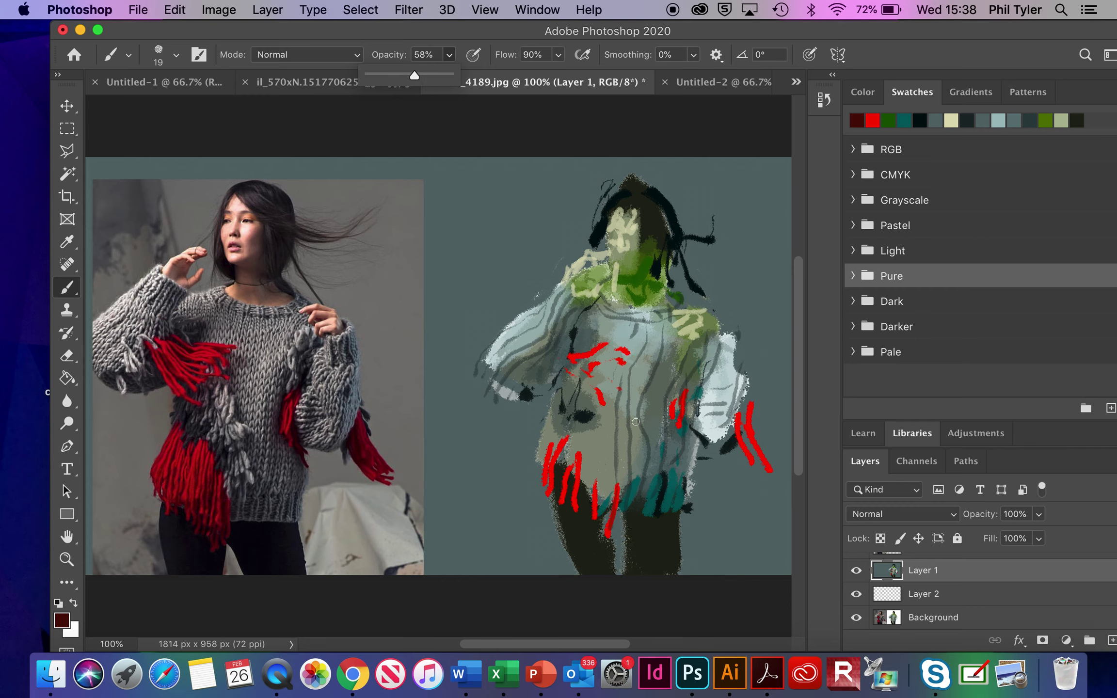
# - Shade the red chest marks and the lower-left and right fringe strands in dark red
pyautogui.moveTo(577, 362)
pyautogui.mouseDown()
pyautogui.moveTo(601, 409)
pyautogui.moveTo(603, 384)
pyautogui.moveTo(598, 356)
pyautogui.mouseUp()
pyautogui.moveTo(560, 446)
pyautogui.mouseDown()
pyautogui.moveTo(544, 499)
pyautogui.moveTo(570, 464)
pyautogui.moveTo(563, 503)
pyautogui.moveTo(588, 454)
pyautogui.moveTo(583, 515)
pyautogui.moveTo(617, 511)
pyautogui.moveTo(637, 486)
pyautogui.mouseUp()
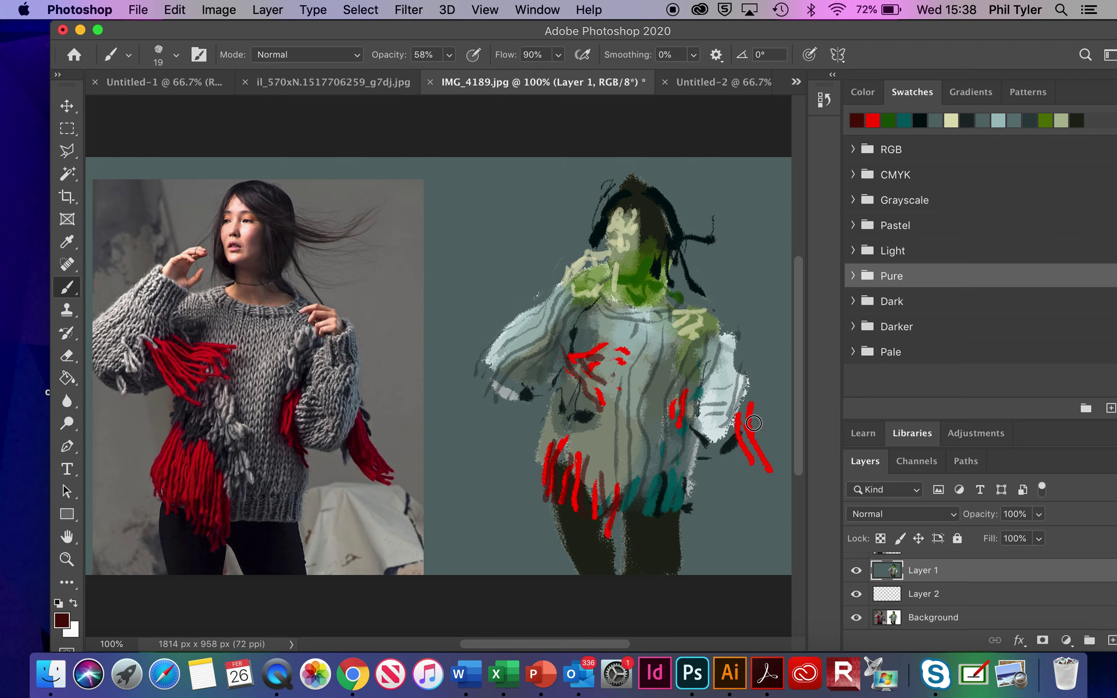
pyautogui.moveTo(754, 423)
pyautogui.mouseDown()
pyautogui.moveTo(765, 459)
pyautogui.moveTo(751, 436)
pyautogui.moveTo(747, 461)
pyautogui.mouseUp()
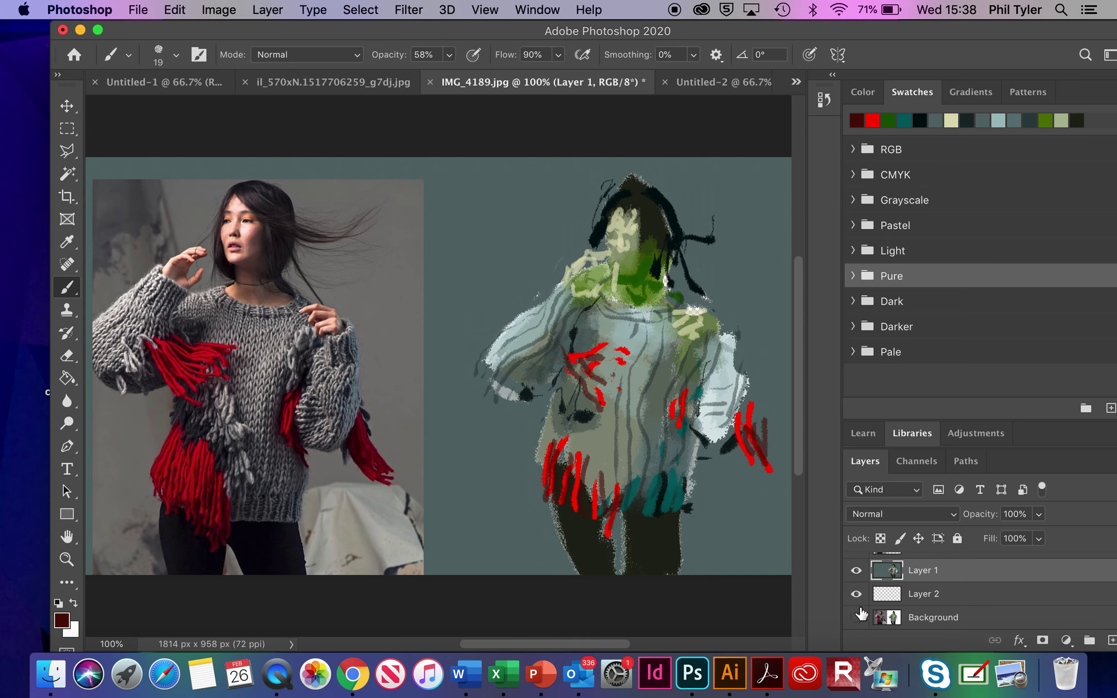
# - Draw a rectangular marquee around the reference photo on the left of the canvas
pyautogui.scroll(1, 866, 601)
pyautogui.click(856, 564)
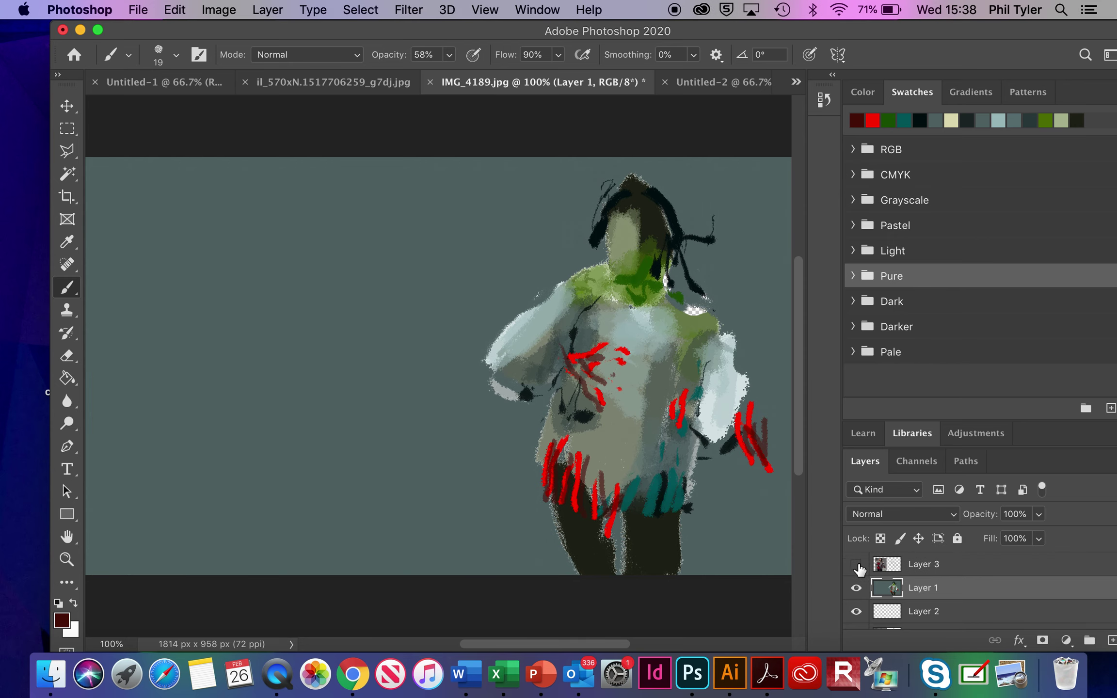
pyautogui.click(856, 565)
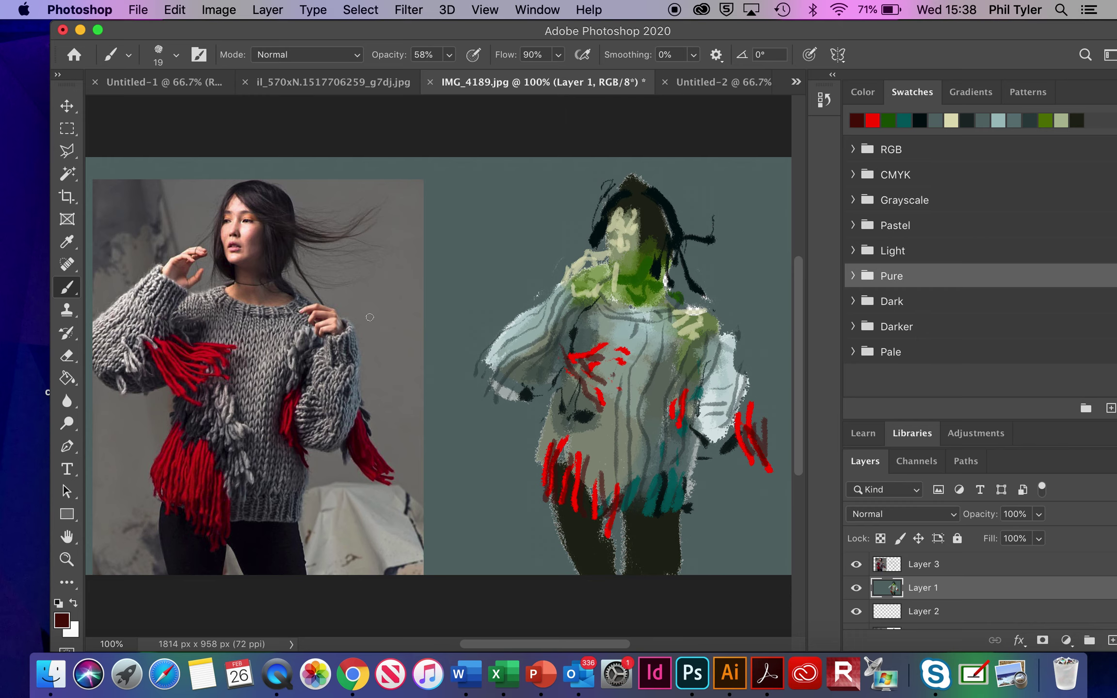
pyautogui.click(67, 129)
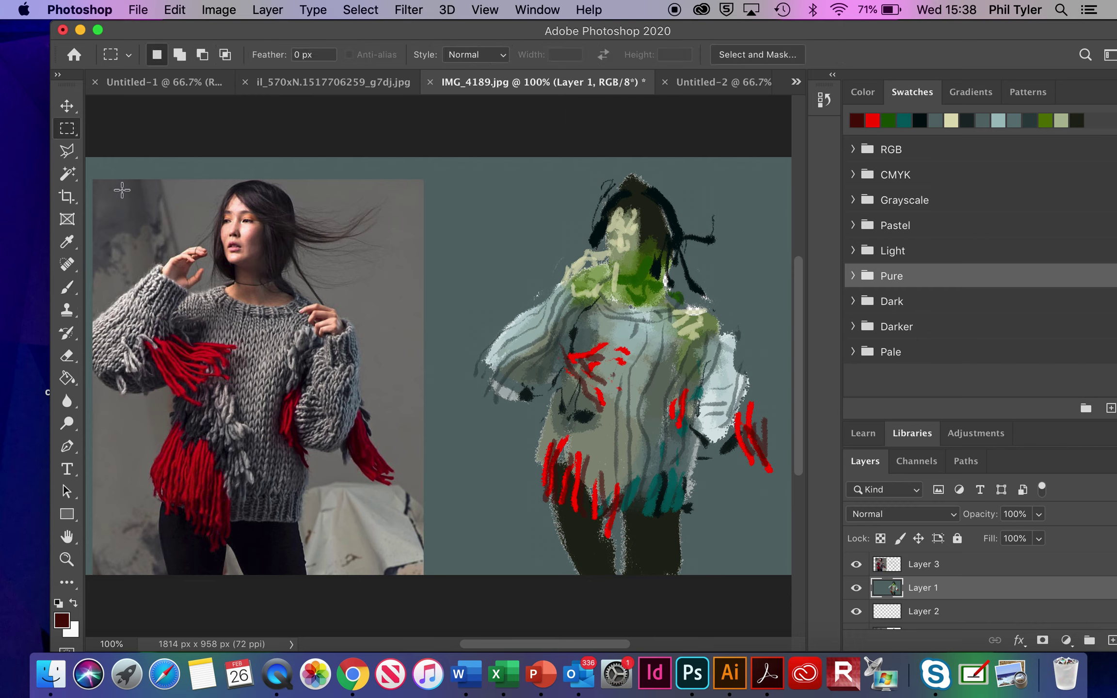
pyautogui.moveTo(88, 170); pyautogui.dragTo(444, 592)
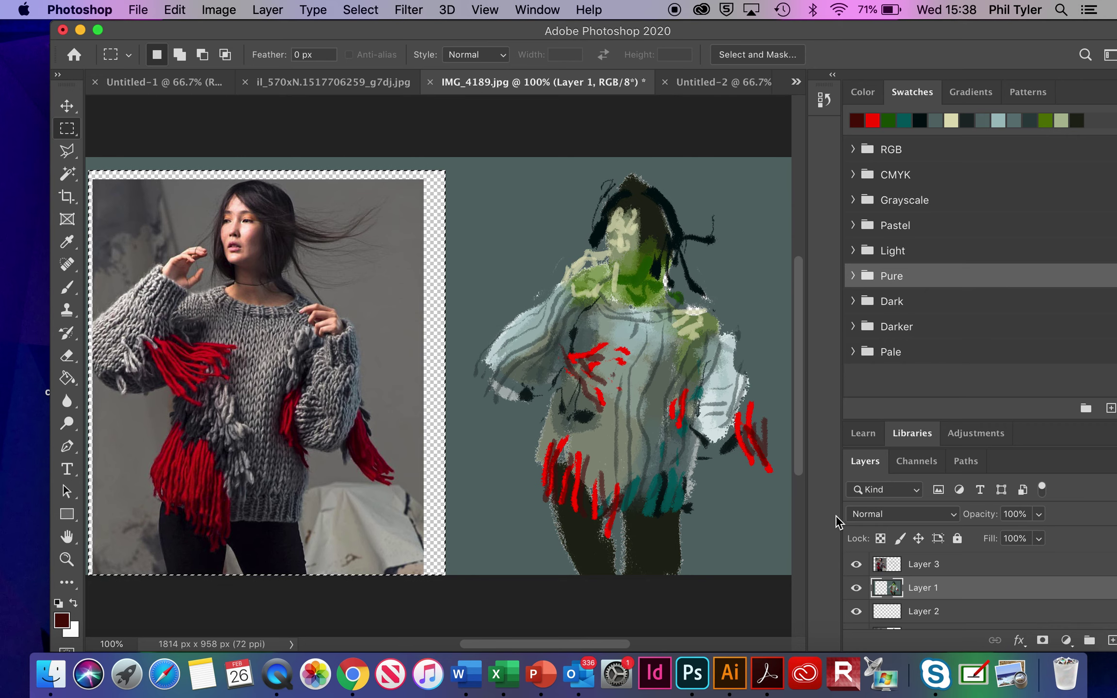
# - Delete the selected photo from Layer 3 and clear the selection
pyautogui.click(857, 564)
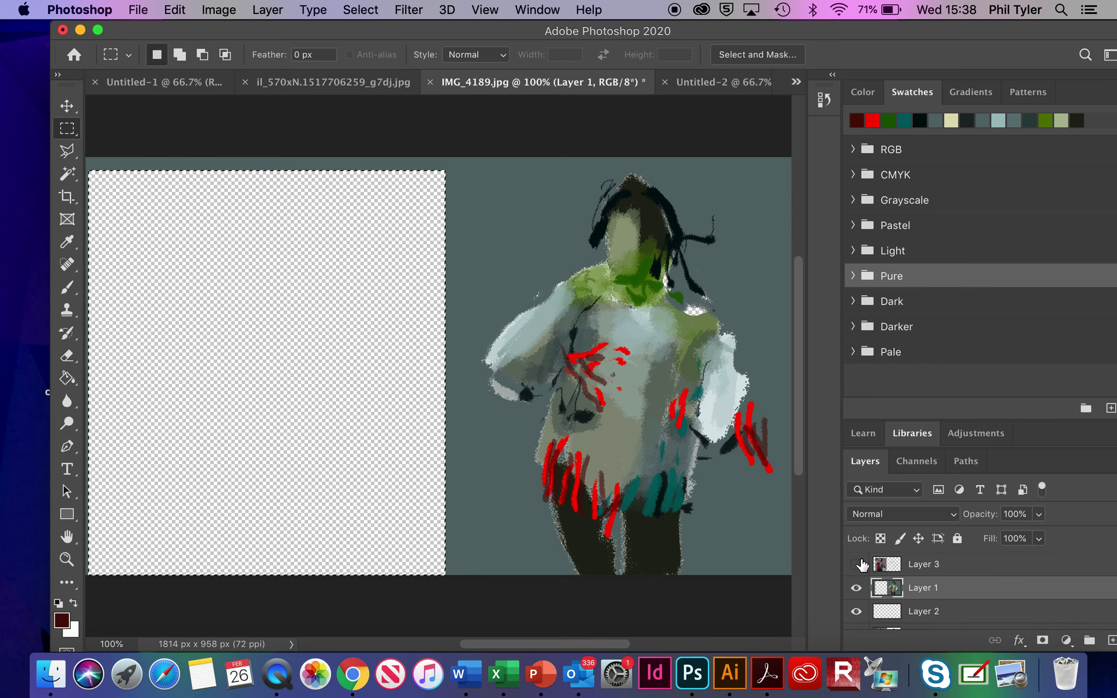
pyautogui.click(857, 564)
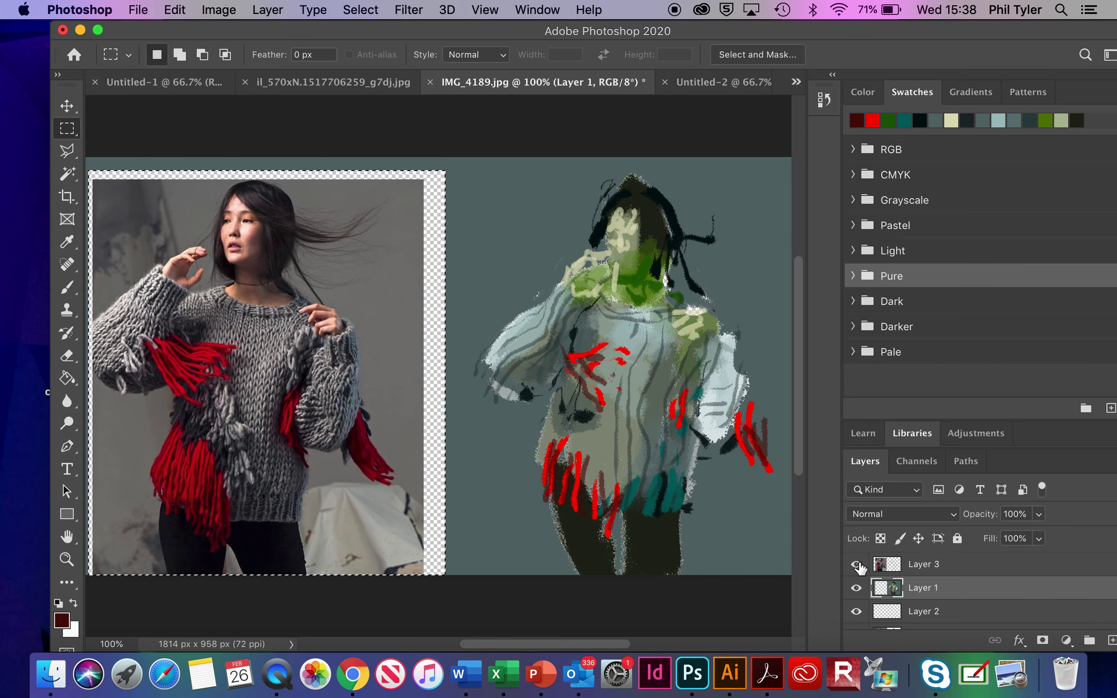
pyautogui.press('super+z')
pyautogui.press('super+z')
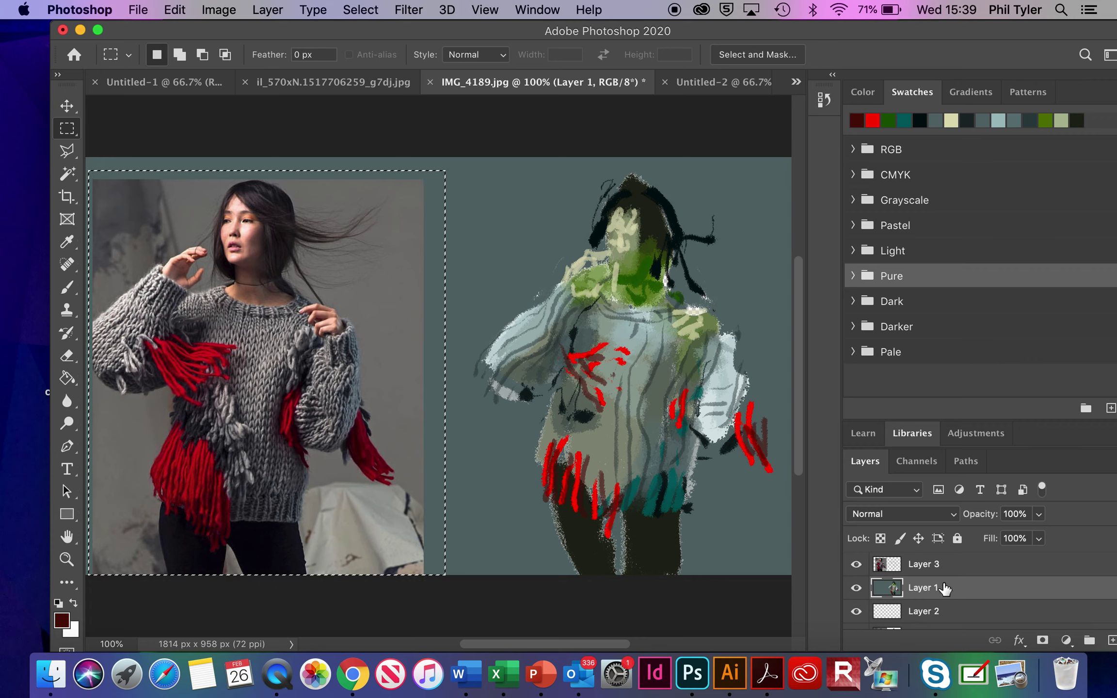
pyautogui.click(945, 566)
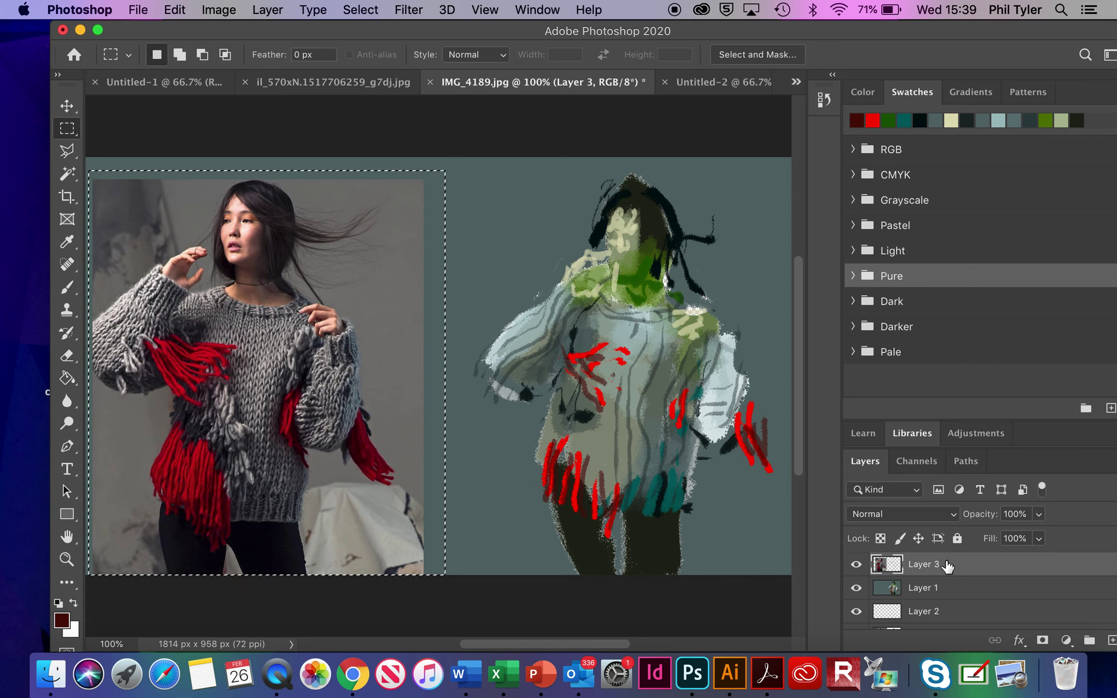
pyautogui.press('Delete')
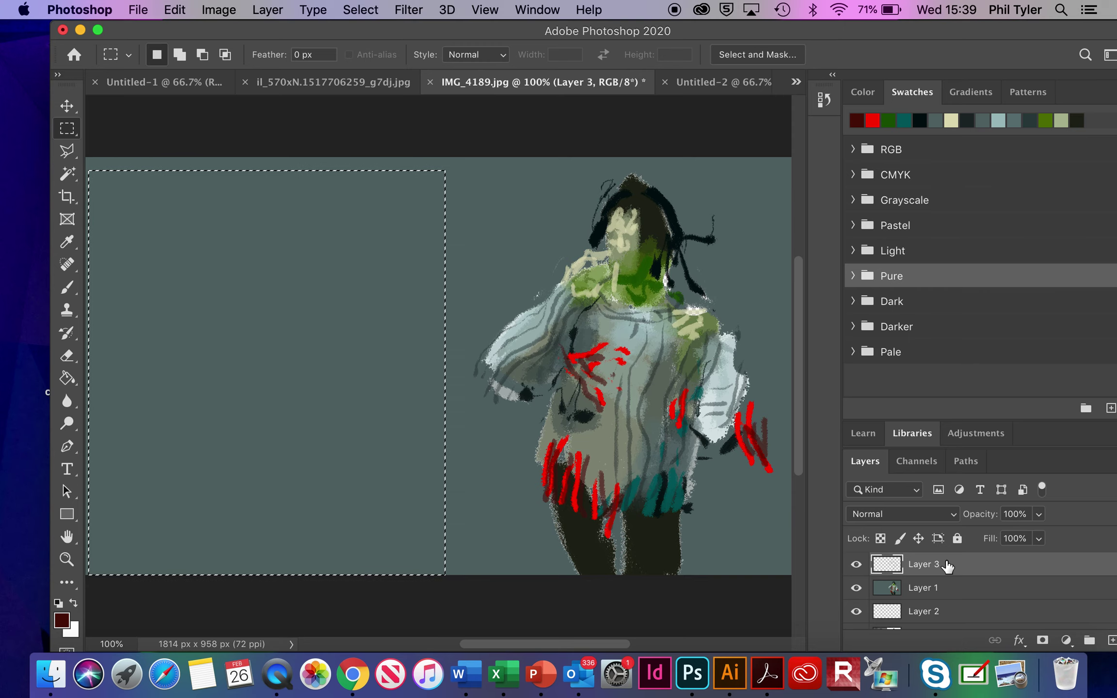
pyautogui.click(712, 429)
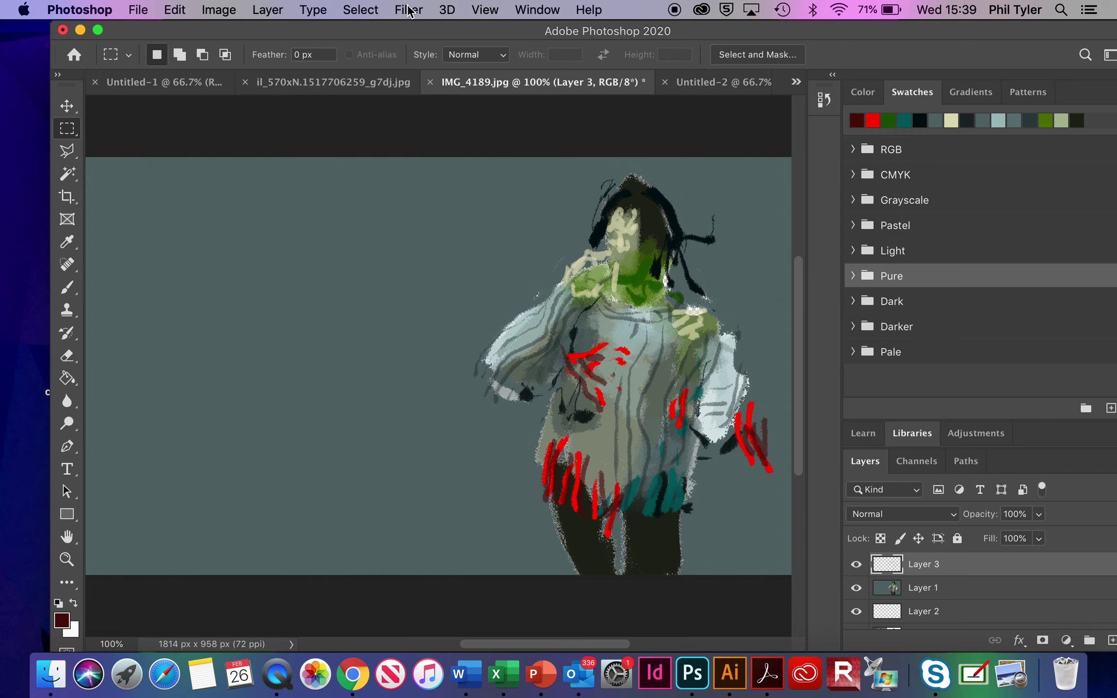
# - Flatten the image with Layer > Flatten Image, discarding hidden layers, then marquee the figure
pyautogui.click(281, 11)
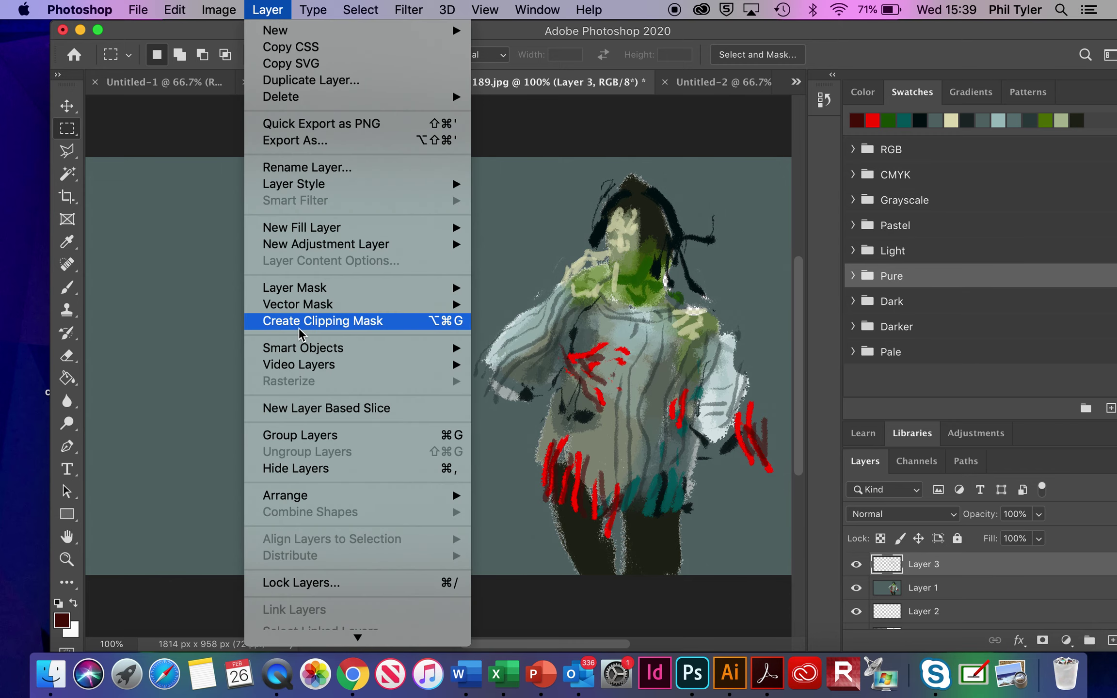
pyautogui.scroll(-3, 319, 497)
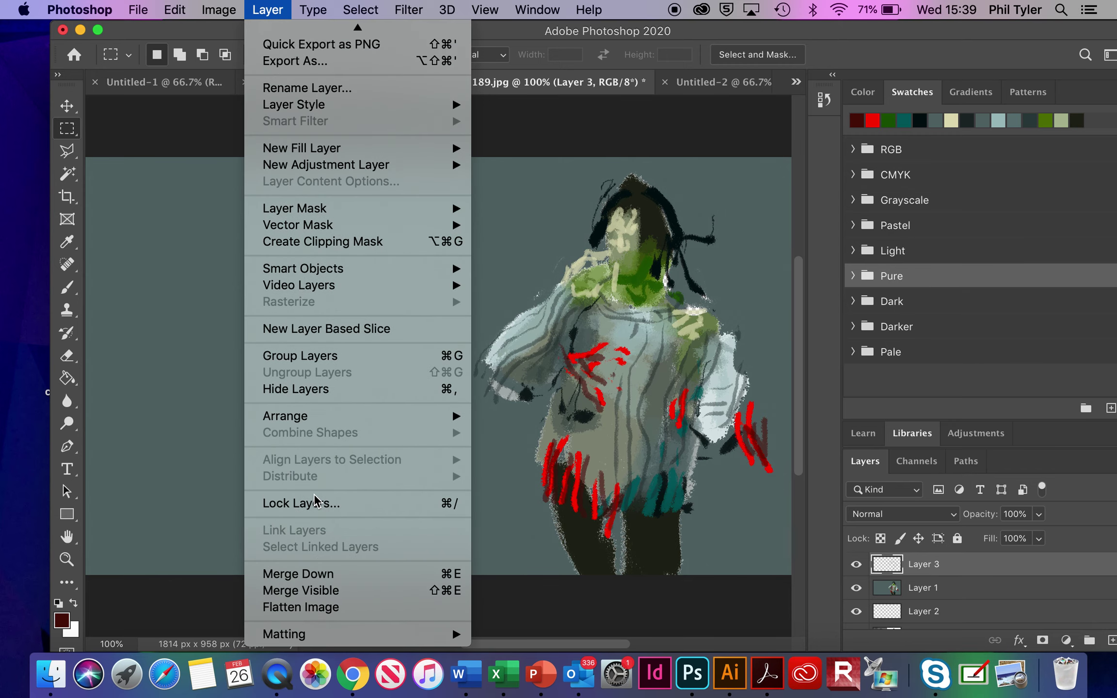
pyautogui.click(313, 608)
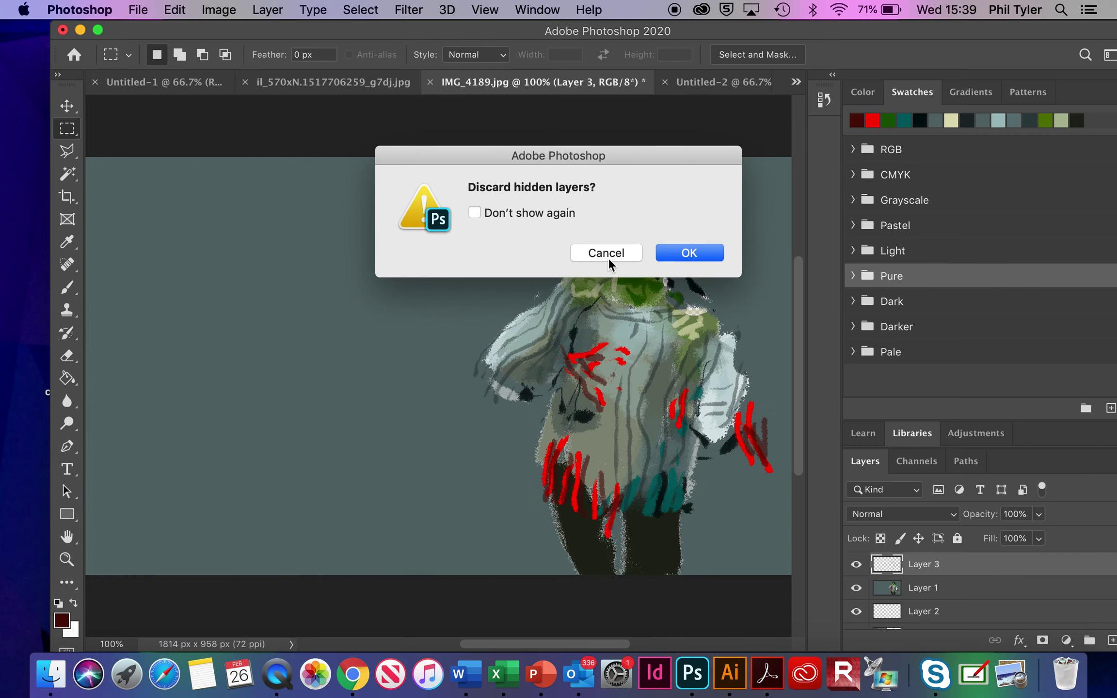
pyautogui.click(690, 253)
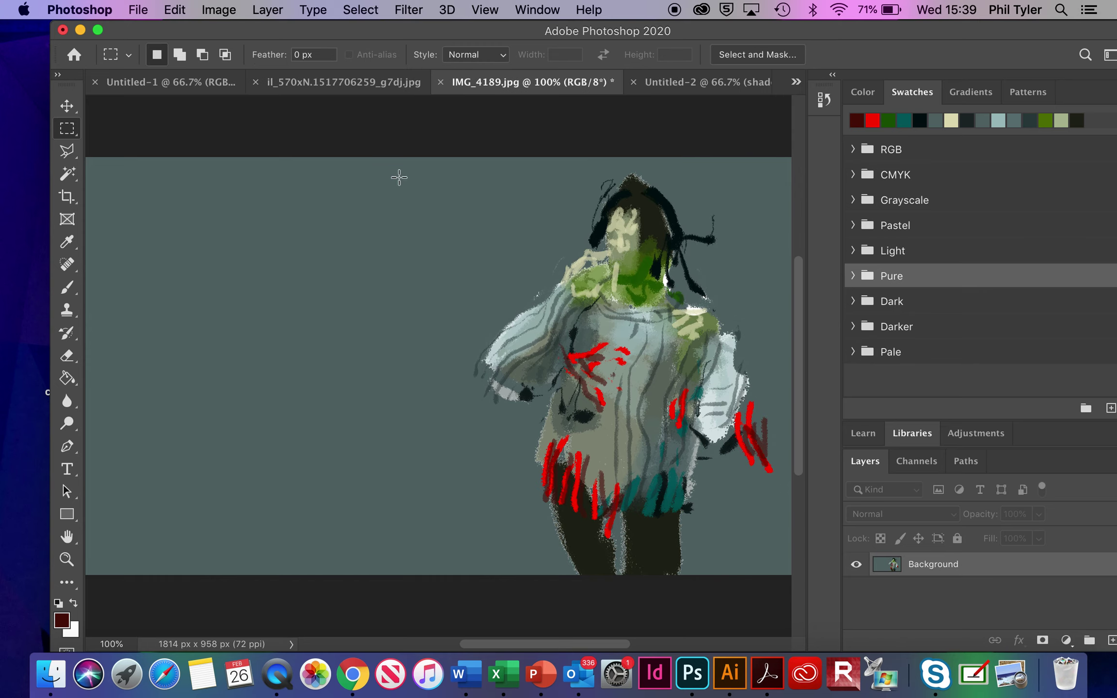
pyautogui.moveTo(414, 169); pyautogui.dragTo(790, 583)
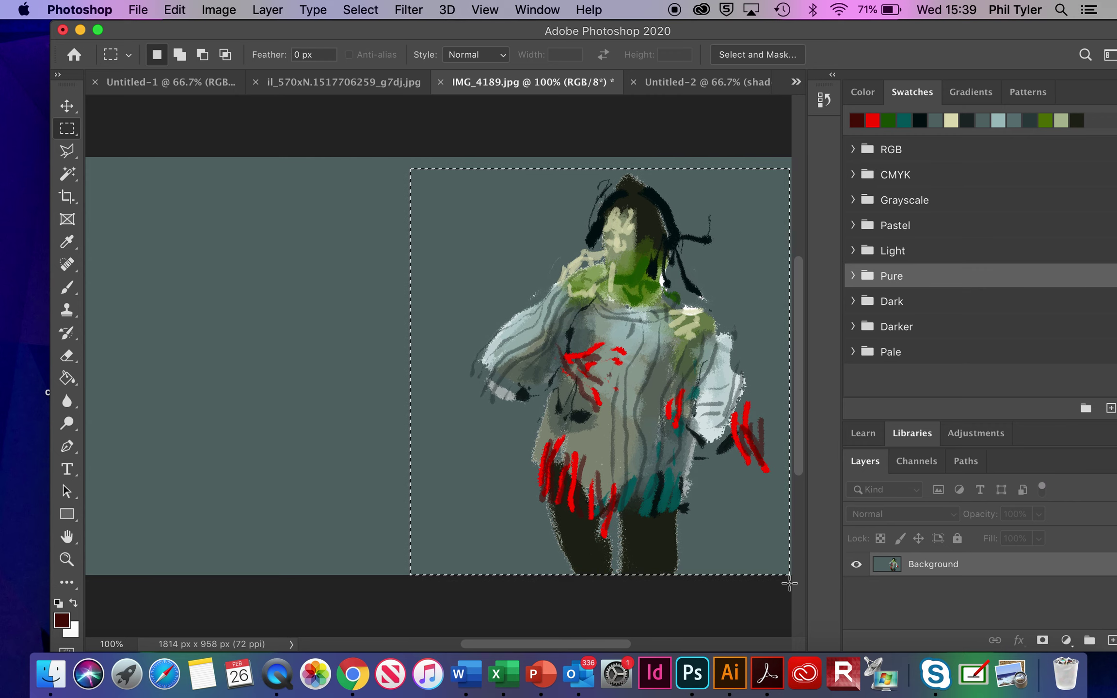
# - Deselect, sample the grey-teal canvas with the Eyedropper, and swap so white is foreground
pyautogui.click(789, 587)
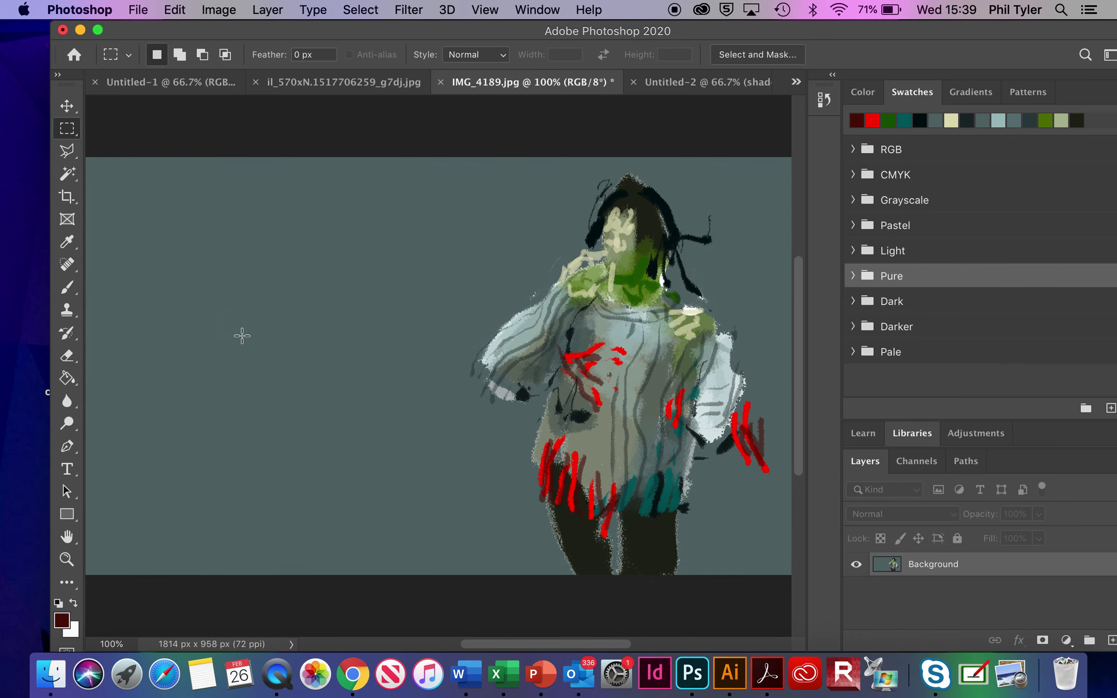
pyautogui.click(78, 240)
pyautogui.click(262, 288)
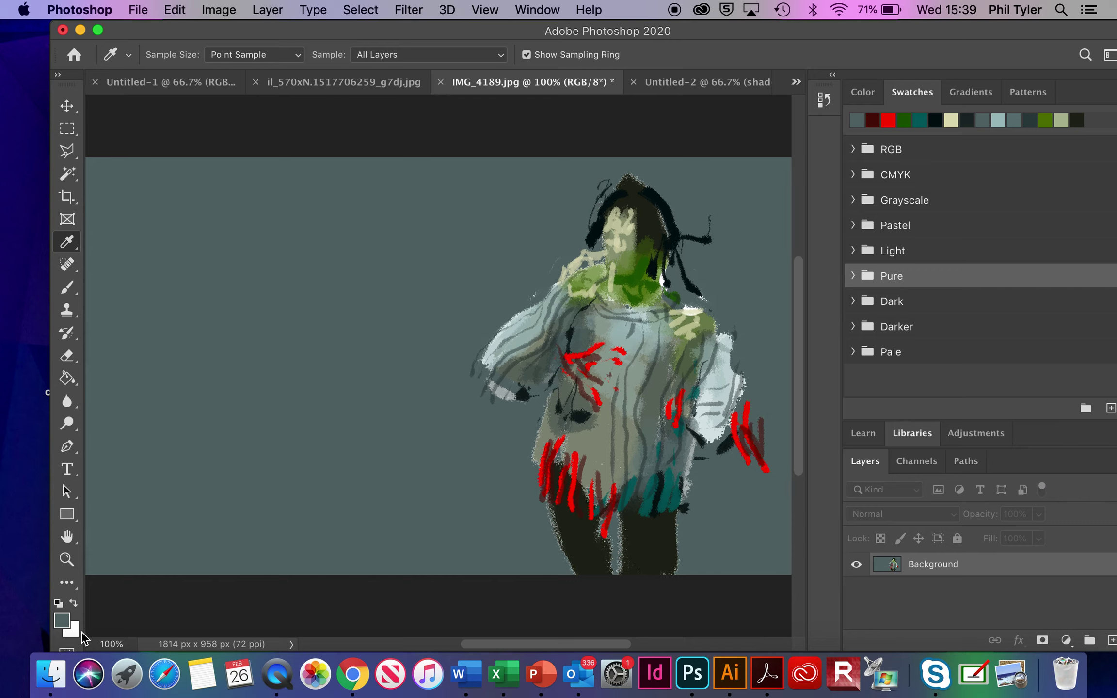
pyautogui.click(75, 600)
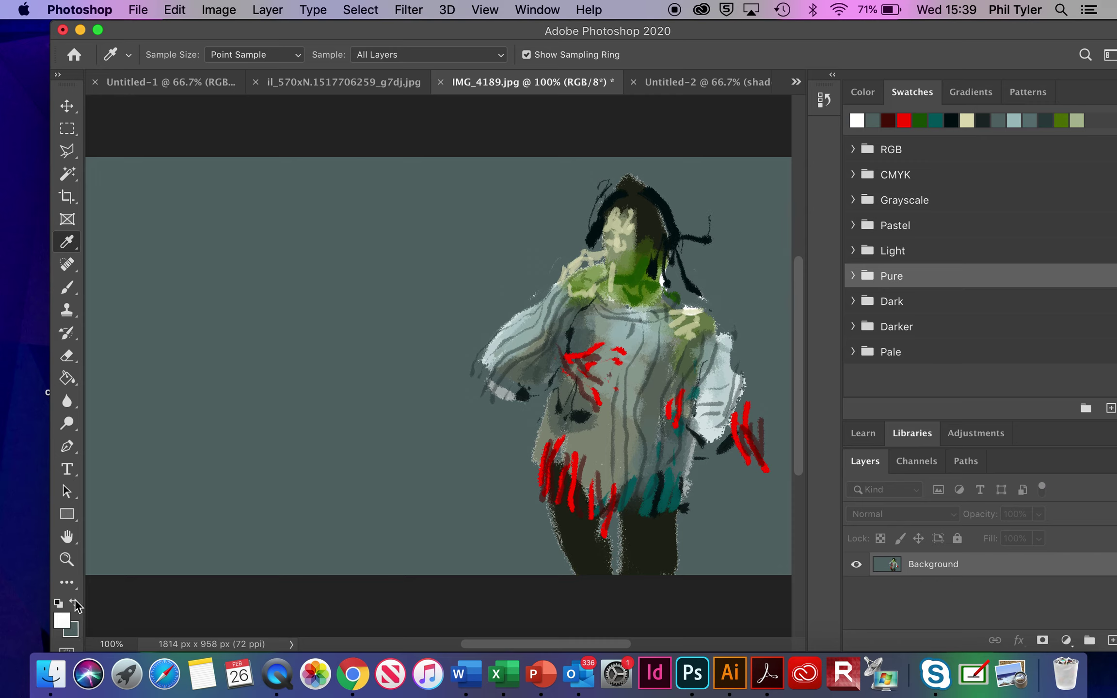
pyautogui.click(66, 128)
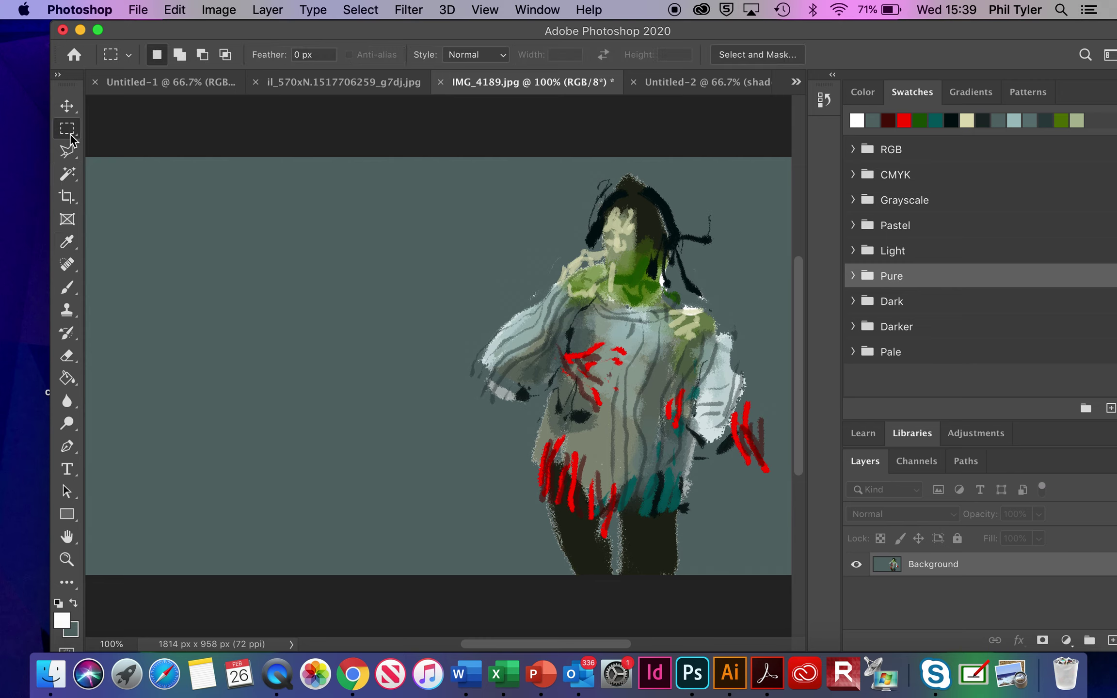
# - Free-transform the marqueed figure to 85.78% width from its left side, commit, and deselect
pyautogui.moveTo(420, 168); pyautogui.dragTo(781, 582)
pyautogui.press('super+t')
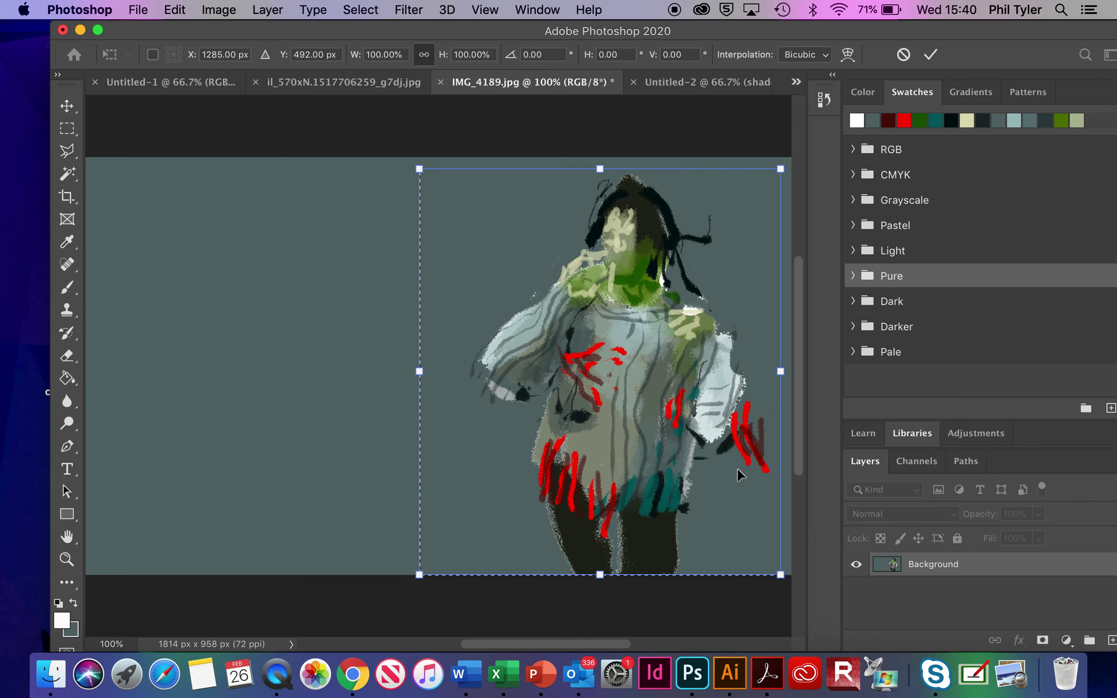
pyautogui.moveTo(420, 170); pyautogui.dragTo(473, 173)
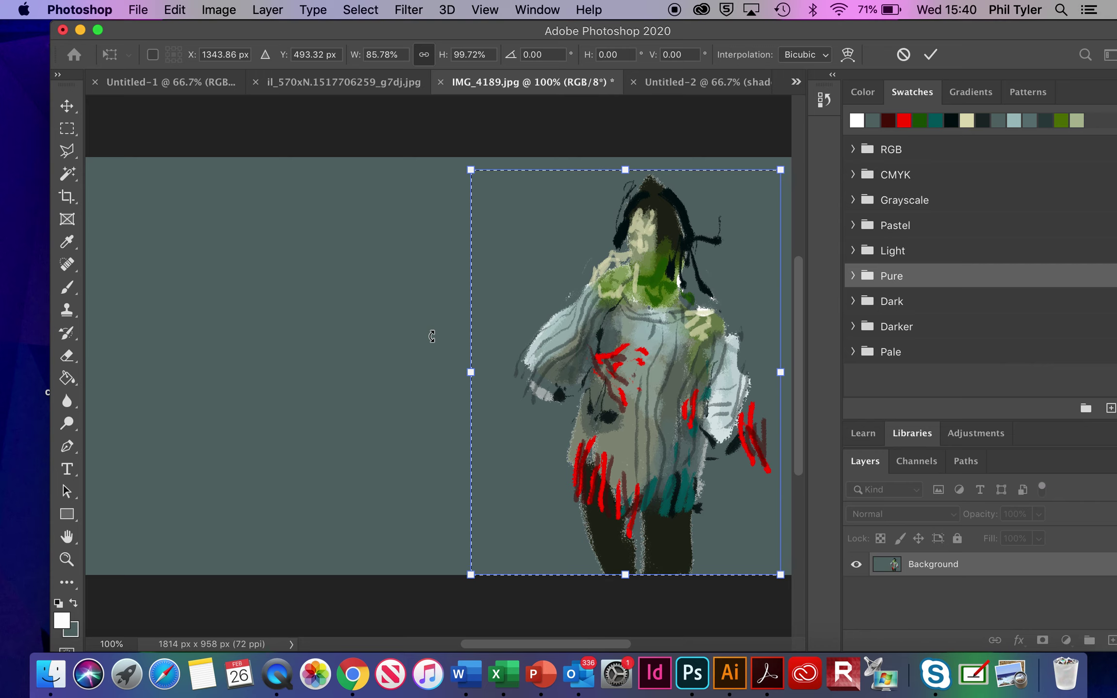
pyautogui.click(68, 108)
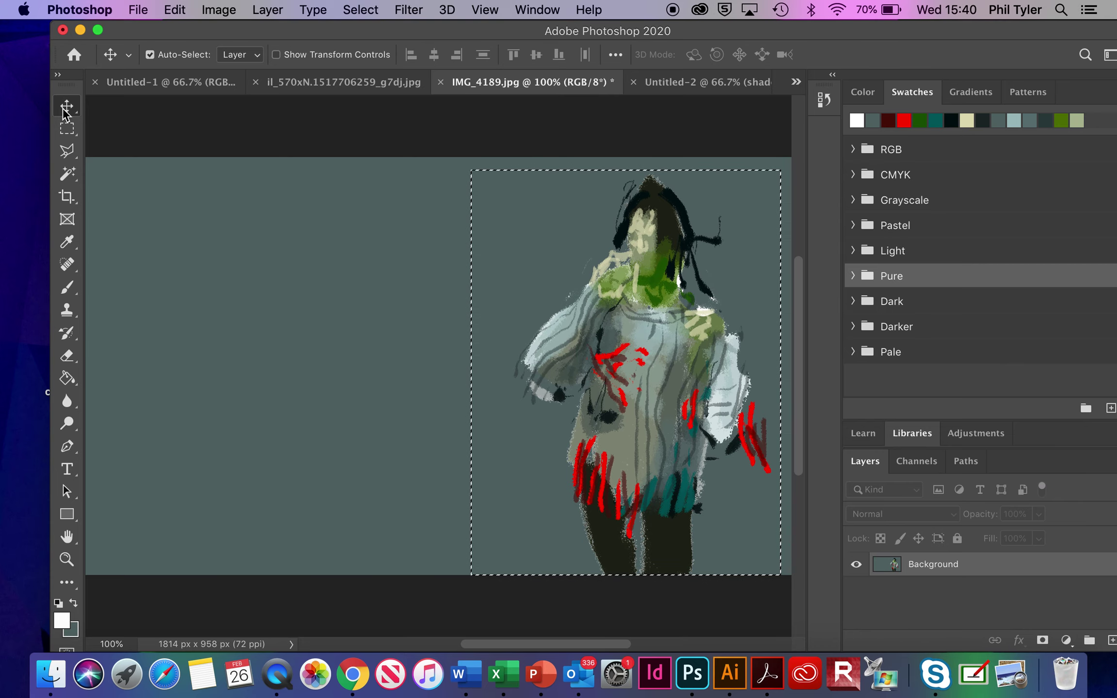
pyautogui.press('super+d')
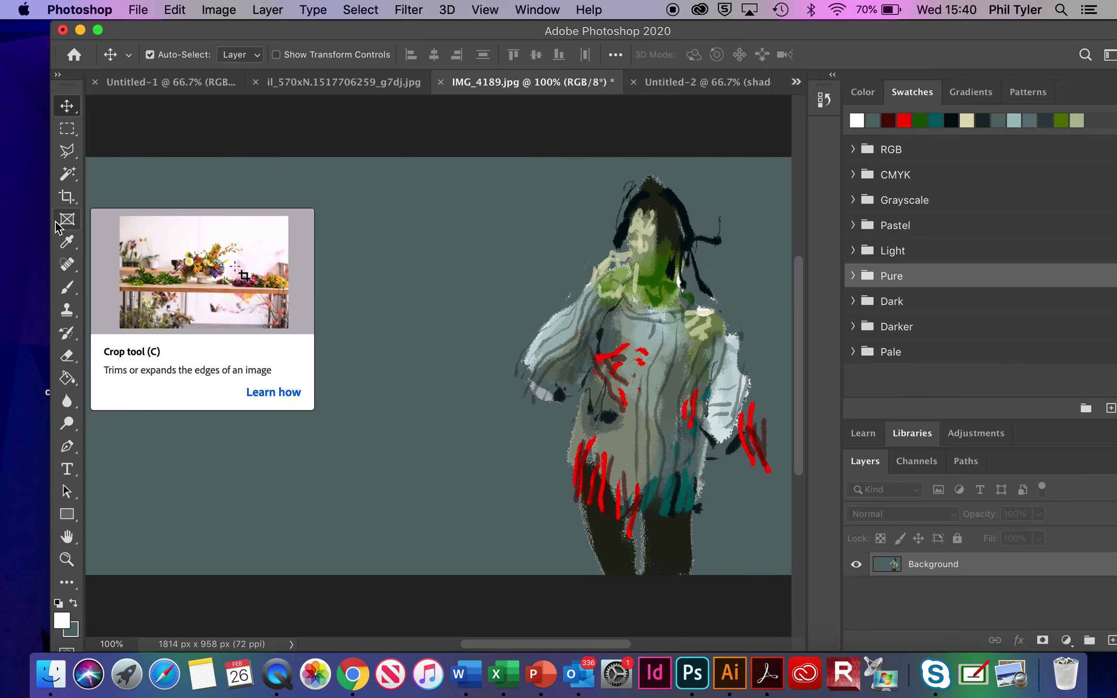